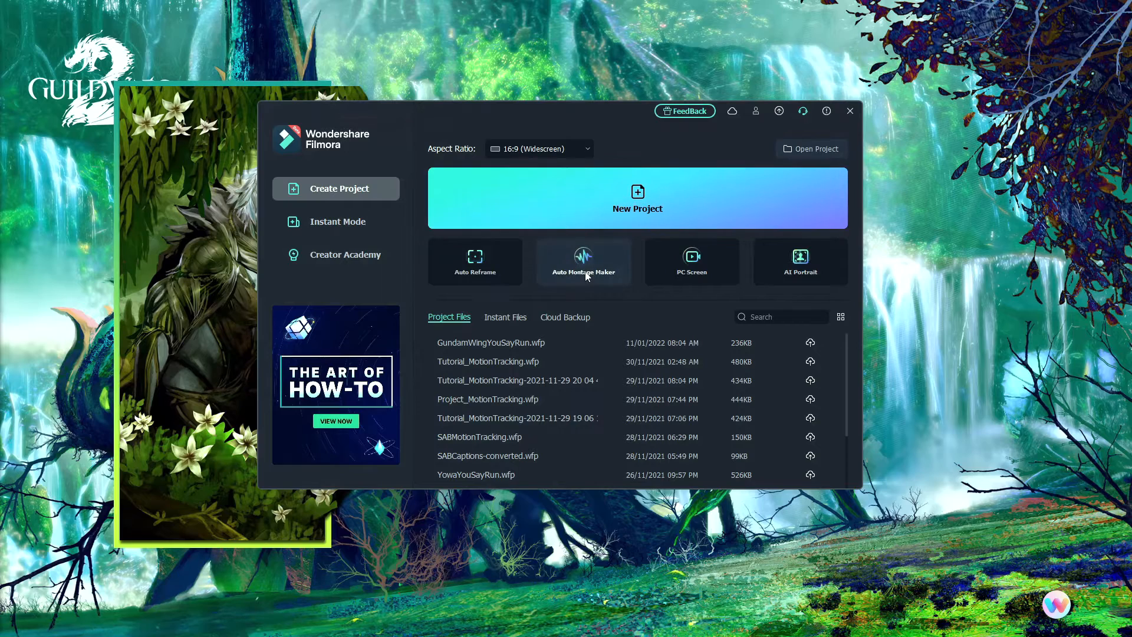
- Create a new 16:9 widescreen project
click(598, 208)
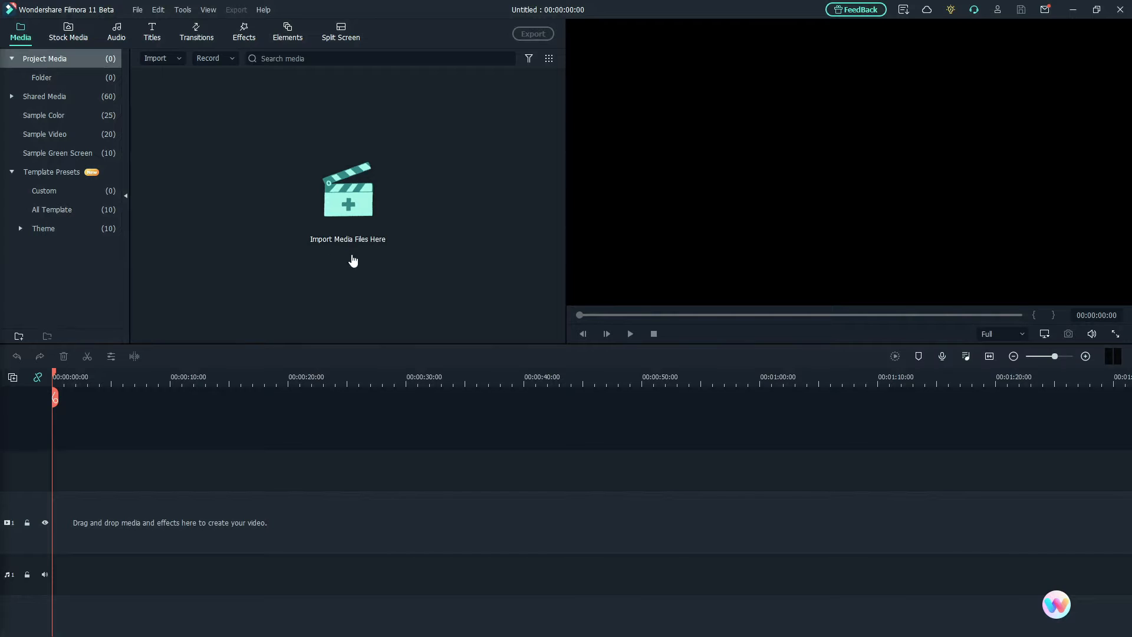
drag(314, 260, 311, 263)
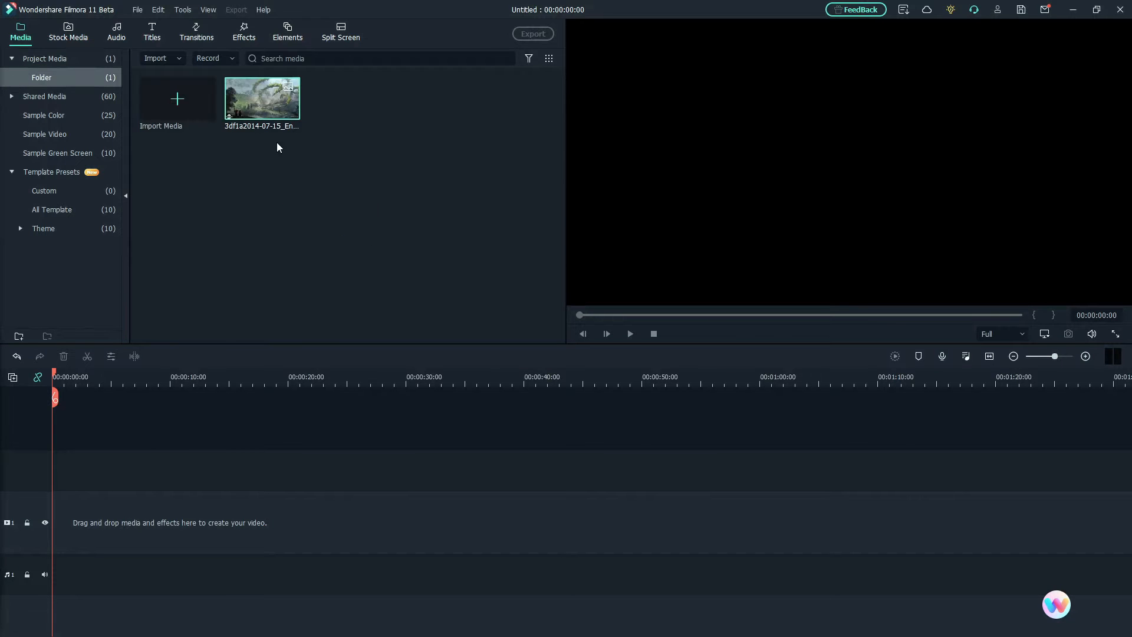
right_click(241, 105)
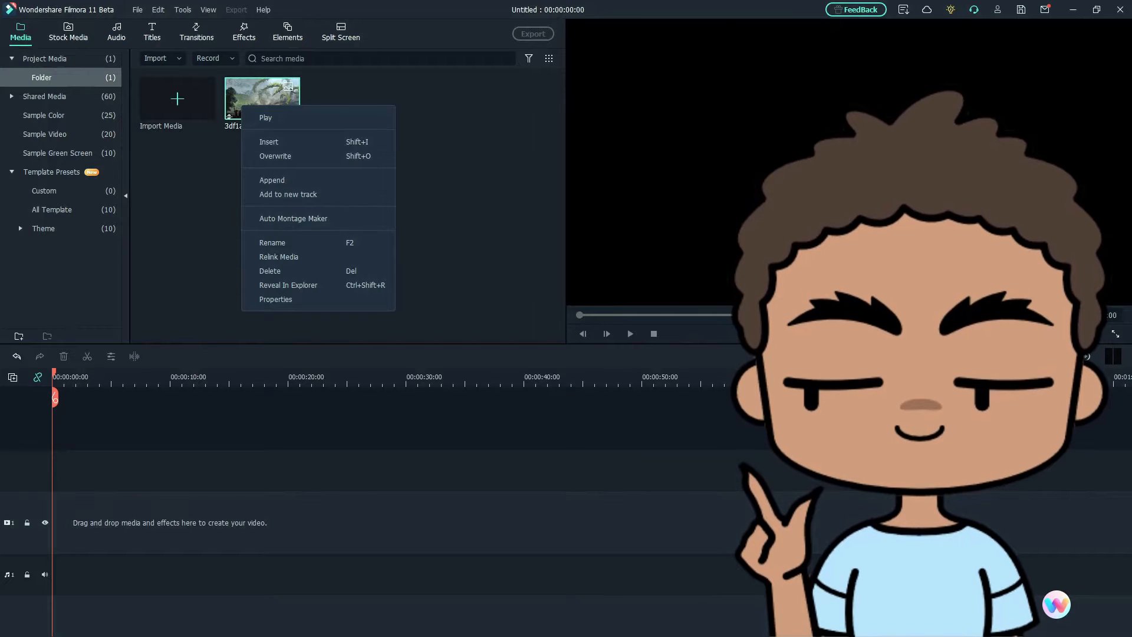
key(Escape)
key(Delete)
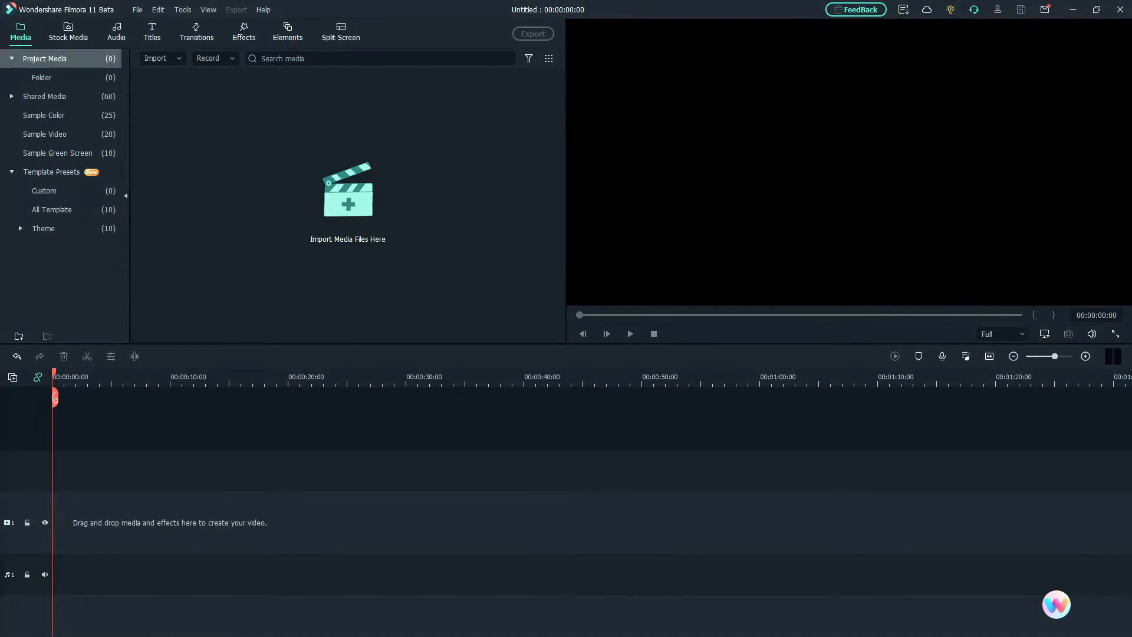
- Import the full set of artwork images into the project's media folder
drag(345, 224, 346, 225)
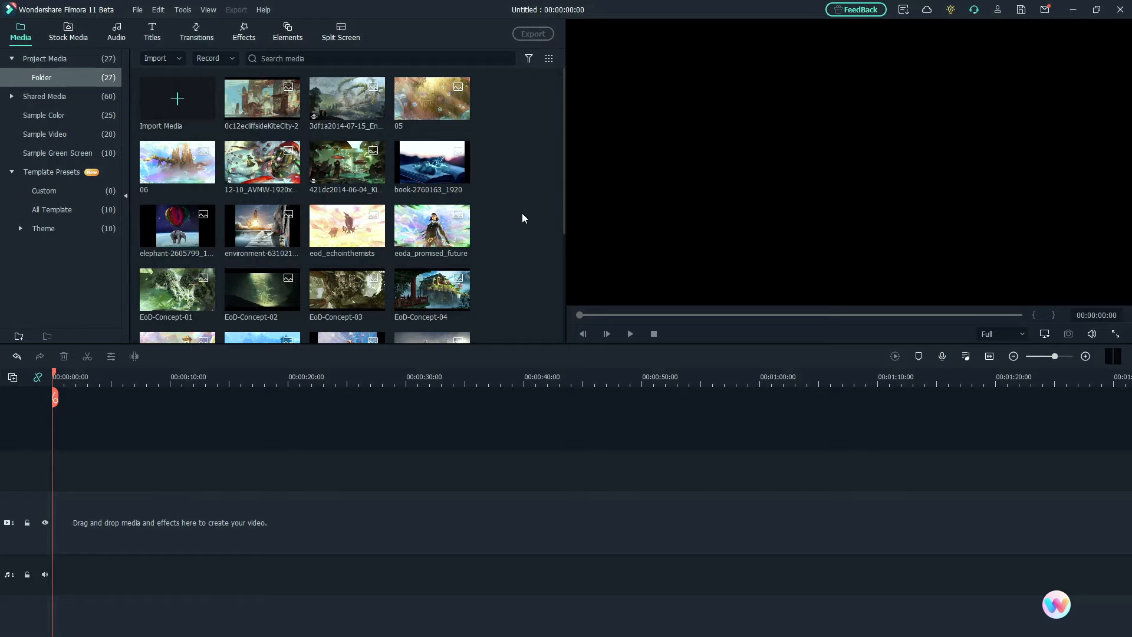
scroll(523, 214, down, 3)
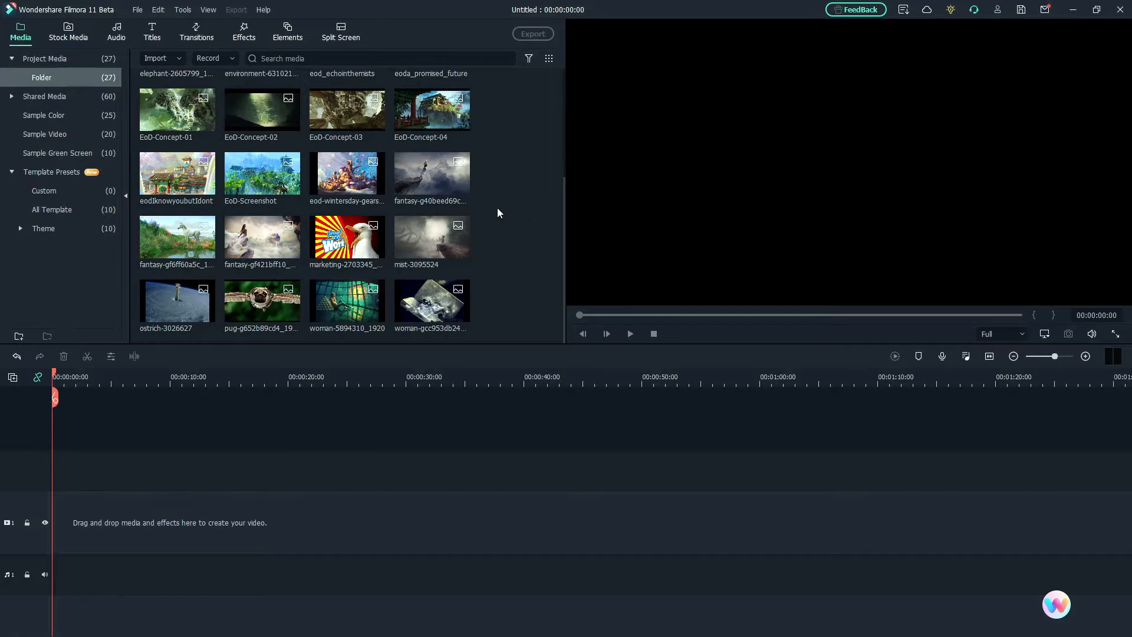
- Browse the Pixabay stock videos and check the download sizes offered for the peacock clip
click(70, 34)
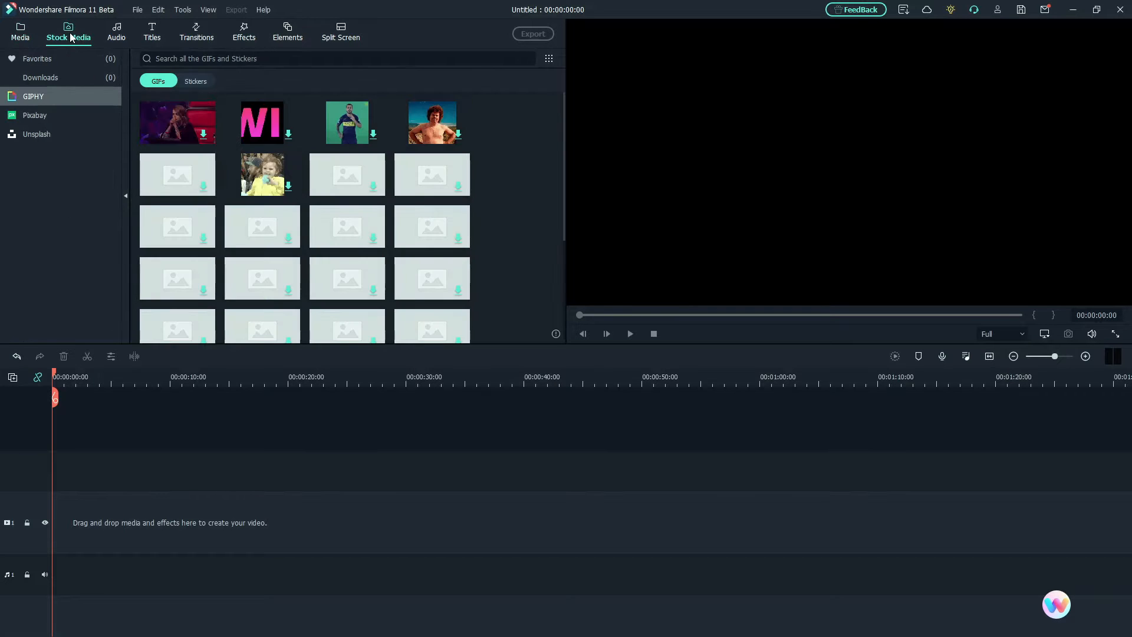
click(41, 116)
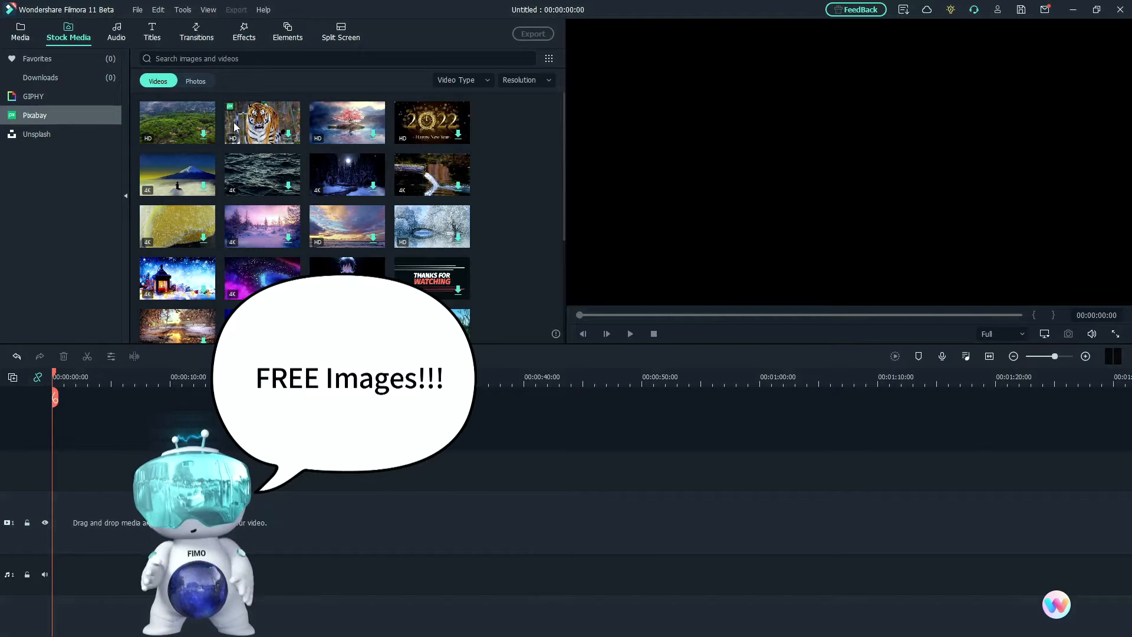
scroll(333, 276, down, 3)
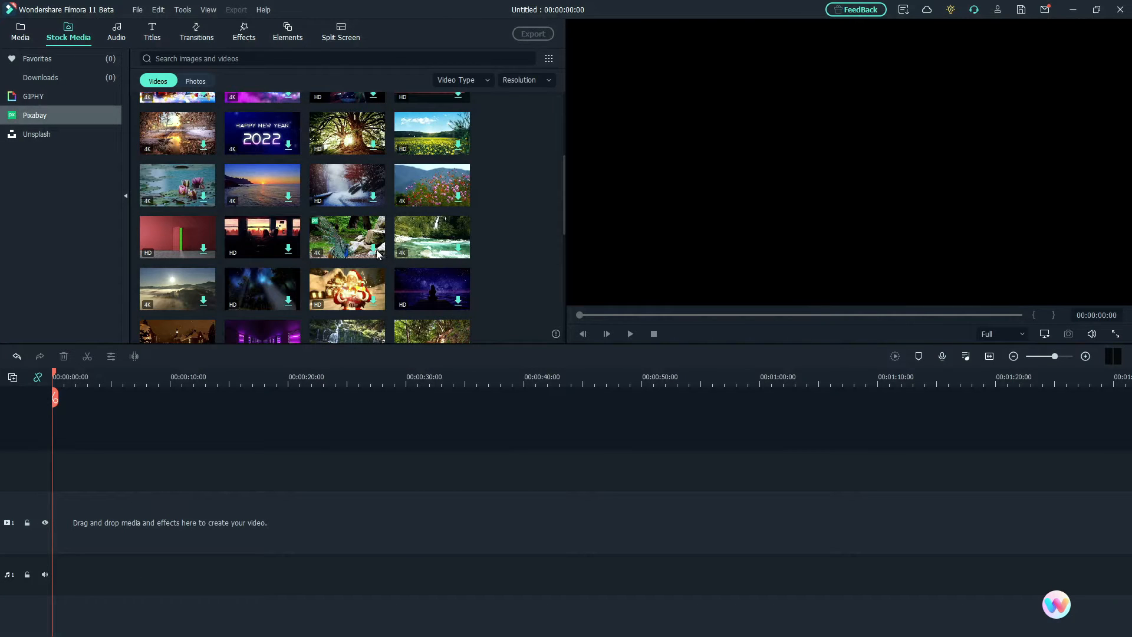
mouse_move(378, 253)
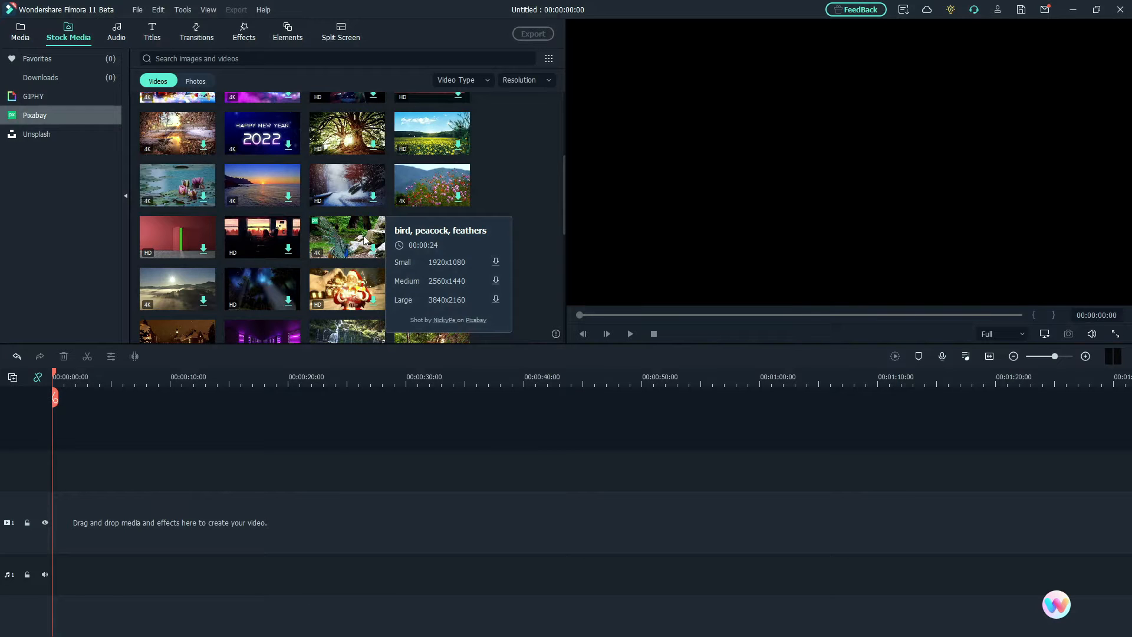
- Search the Pixabay stock videos for "cat" and look through the results
click(258, 59)
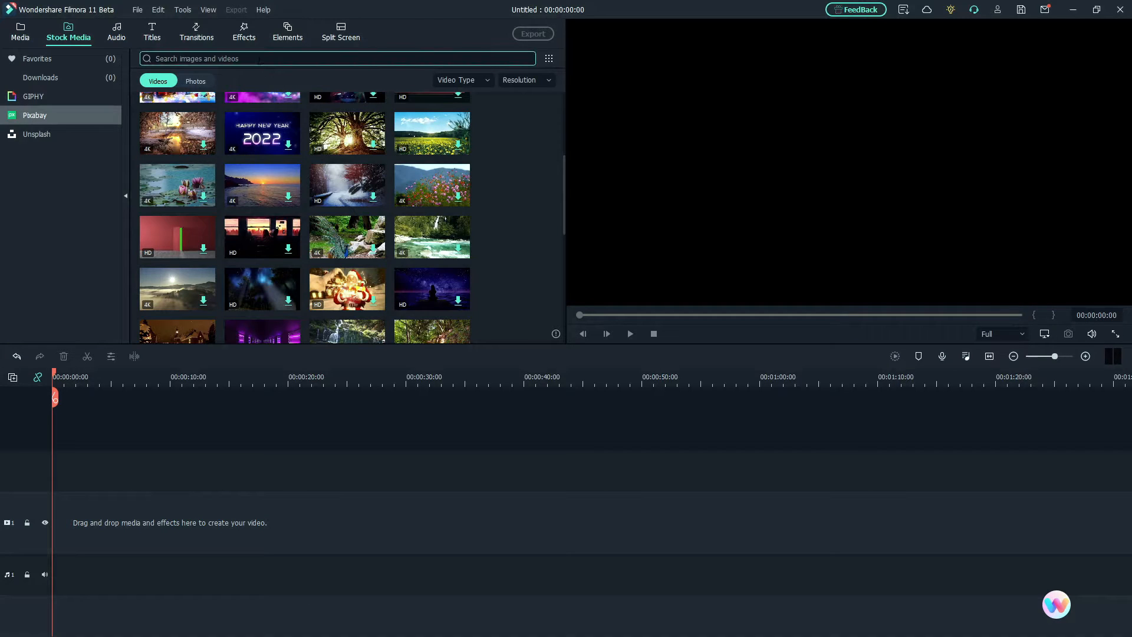
text(cat)
key(Return)
scroll(391, 159, down, 3)
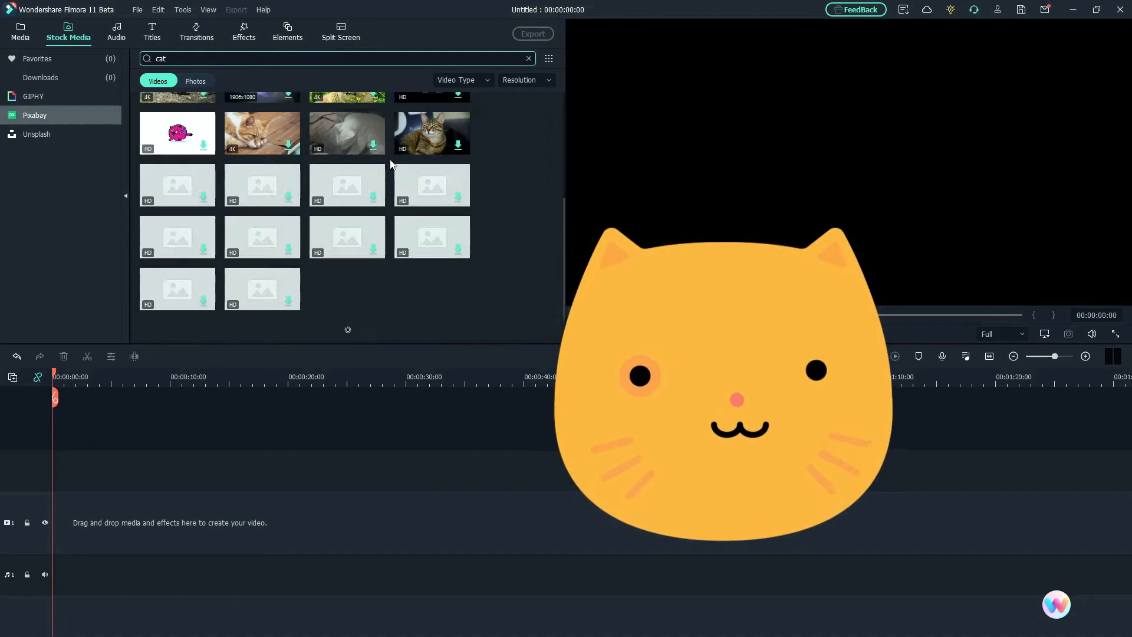
scroll(390, 160, down, 5)
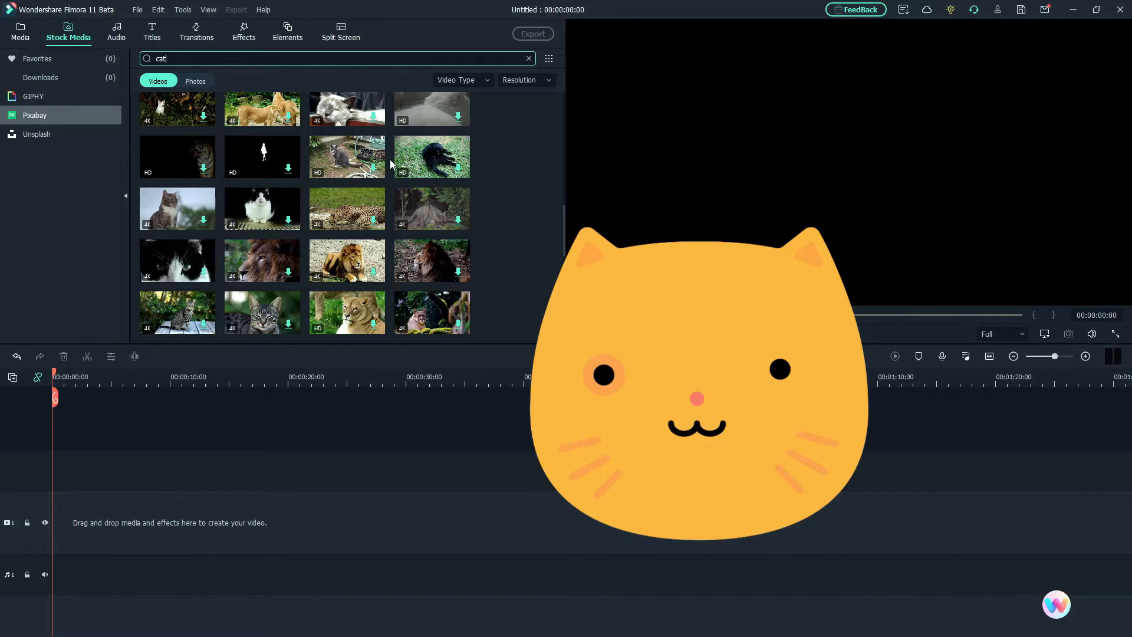
scroll(395, 160, down, 5)
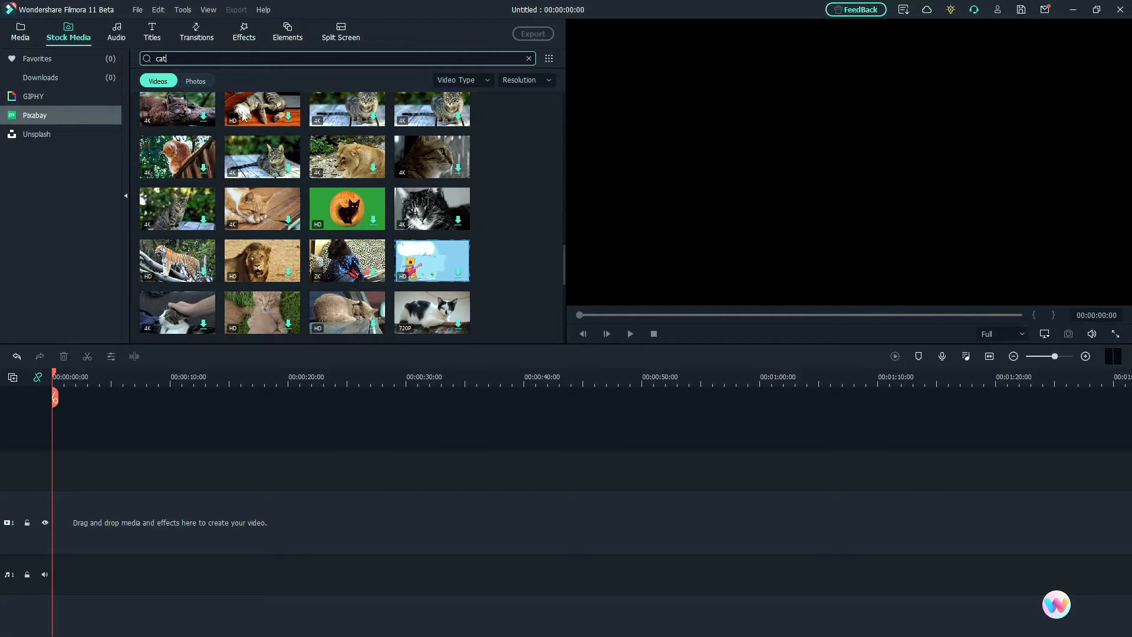
click(26, 30)
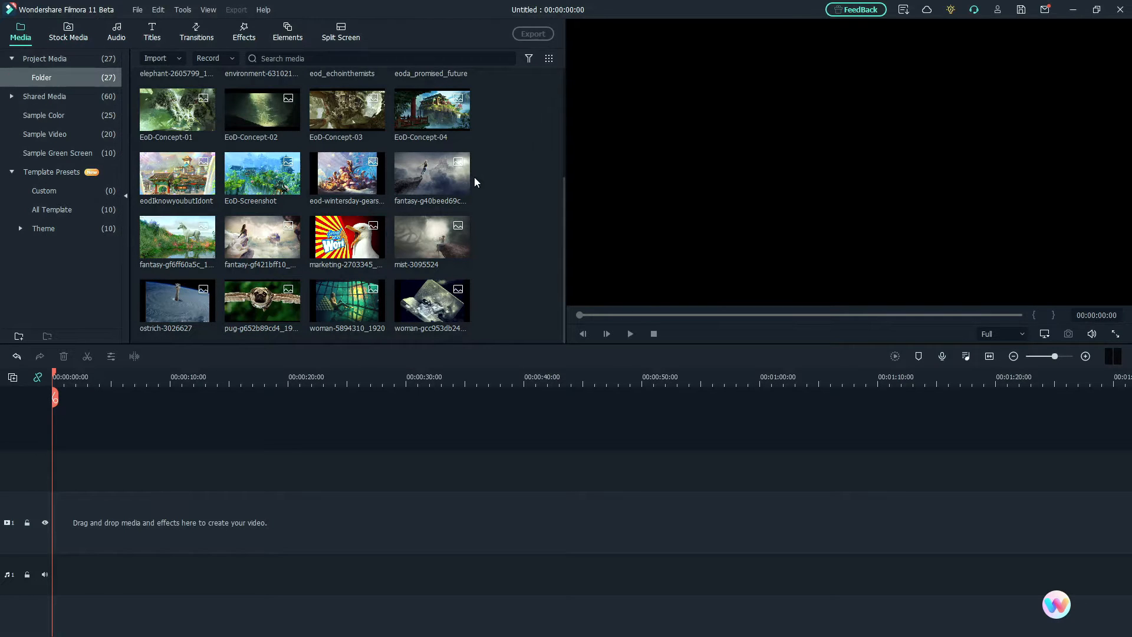
scroll(499, 173, up, 3)
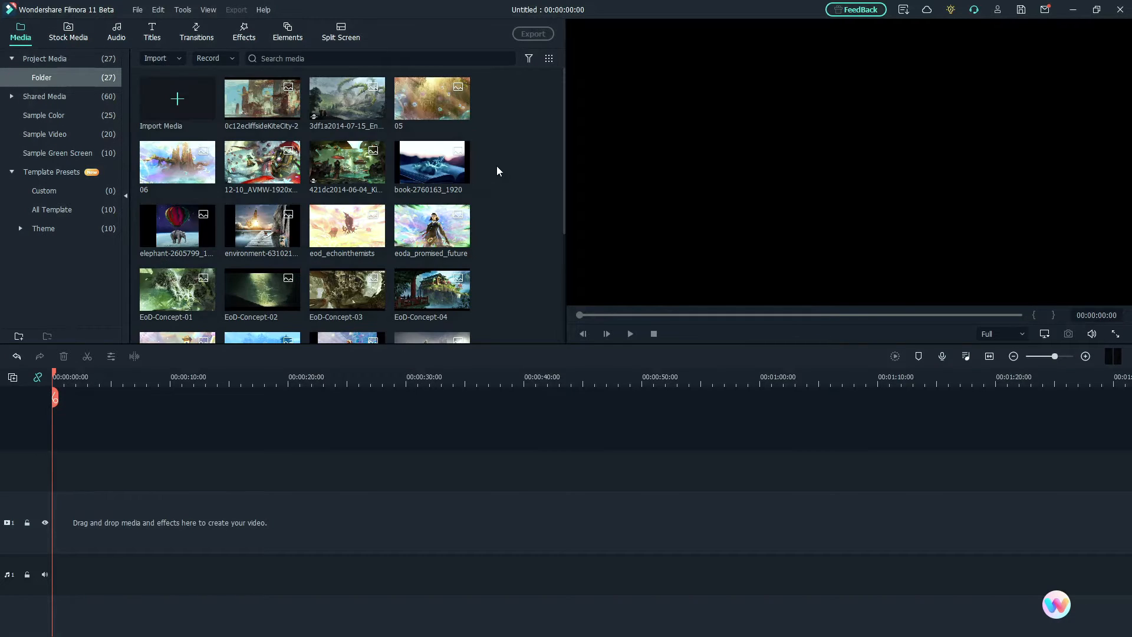
right_click(248, 105)
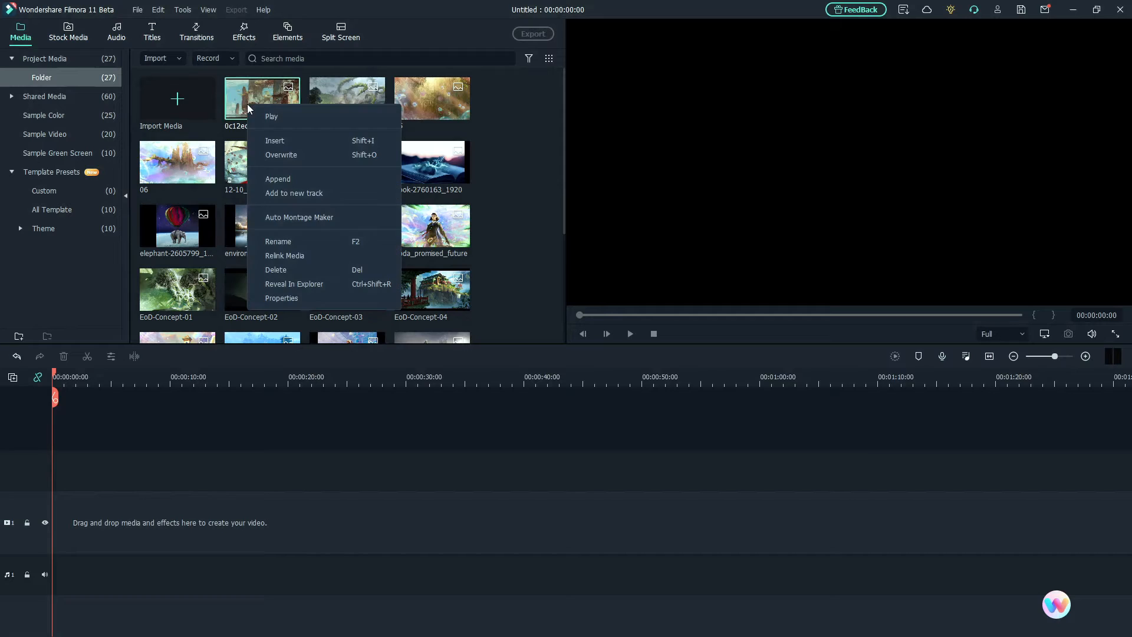
click(277, 217)
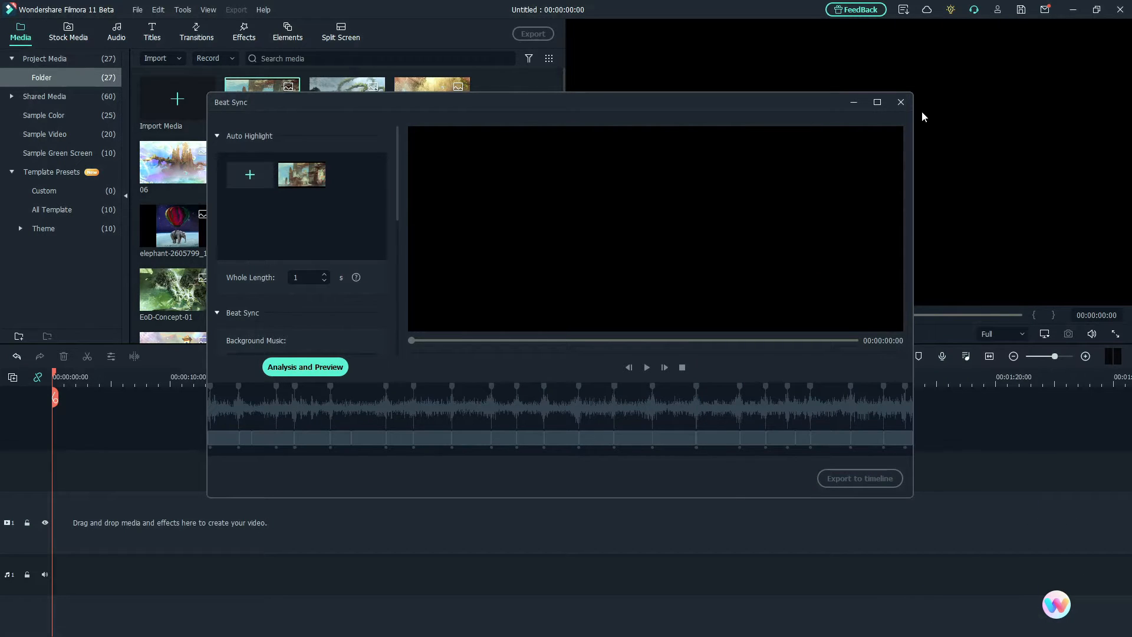
click(901, 102)
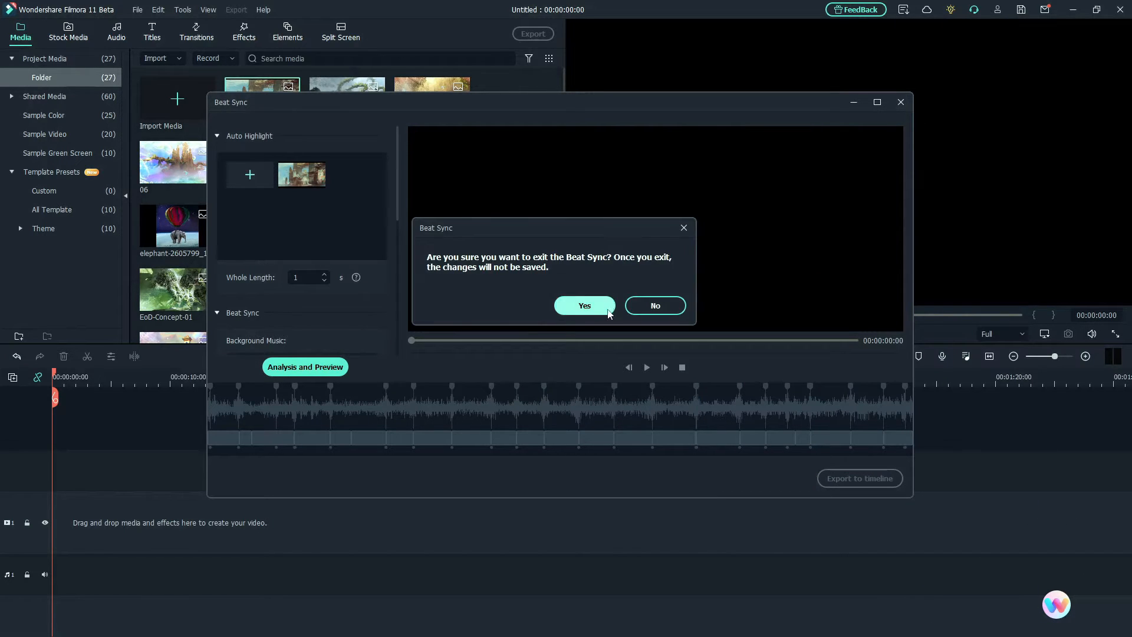
click(589, 306)
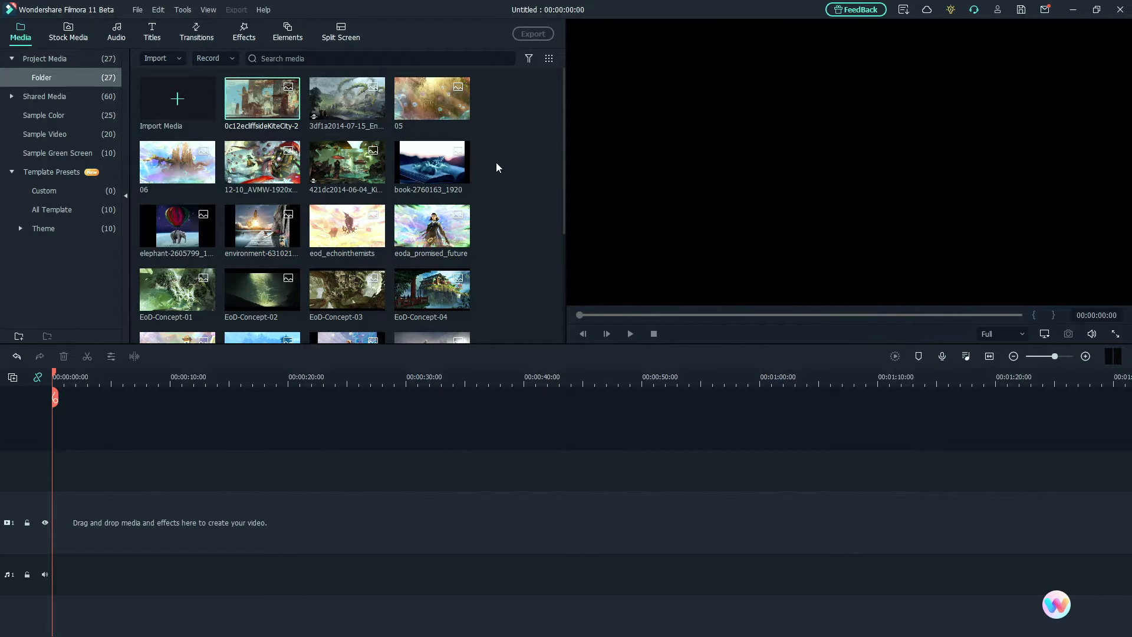
- Select all images in the project media folder and open them together in Auto Montage Maker
key(ctrl+a)
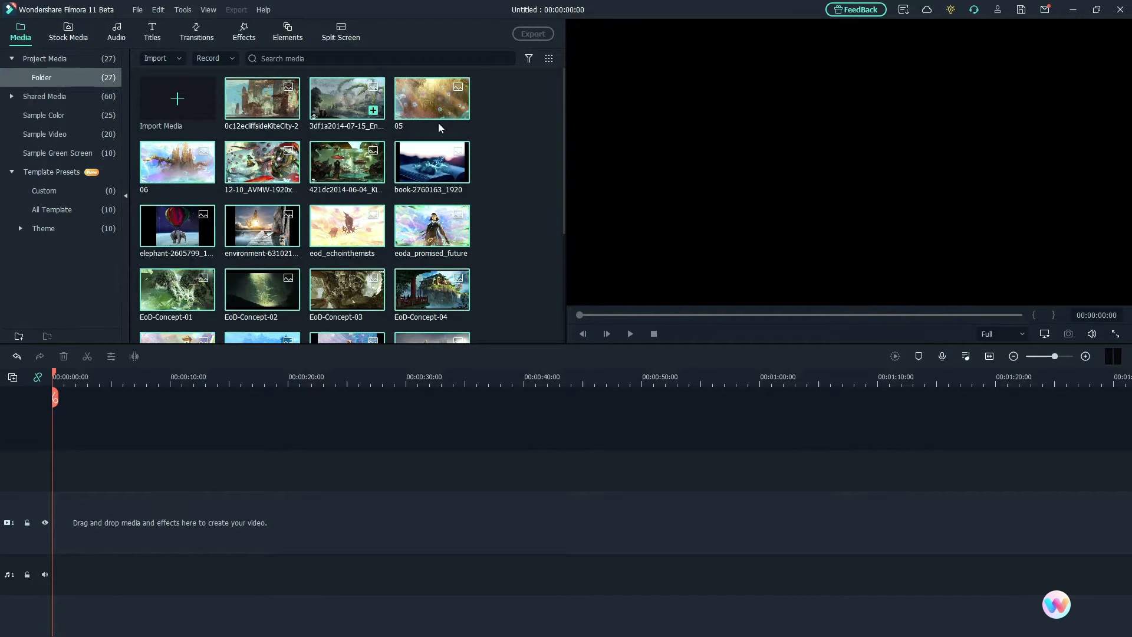
drag(516, 94, 133, 401)
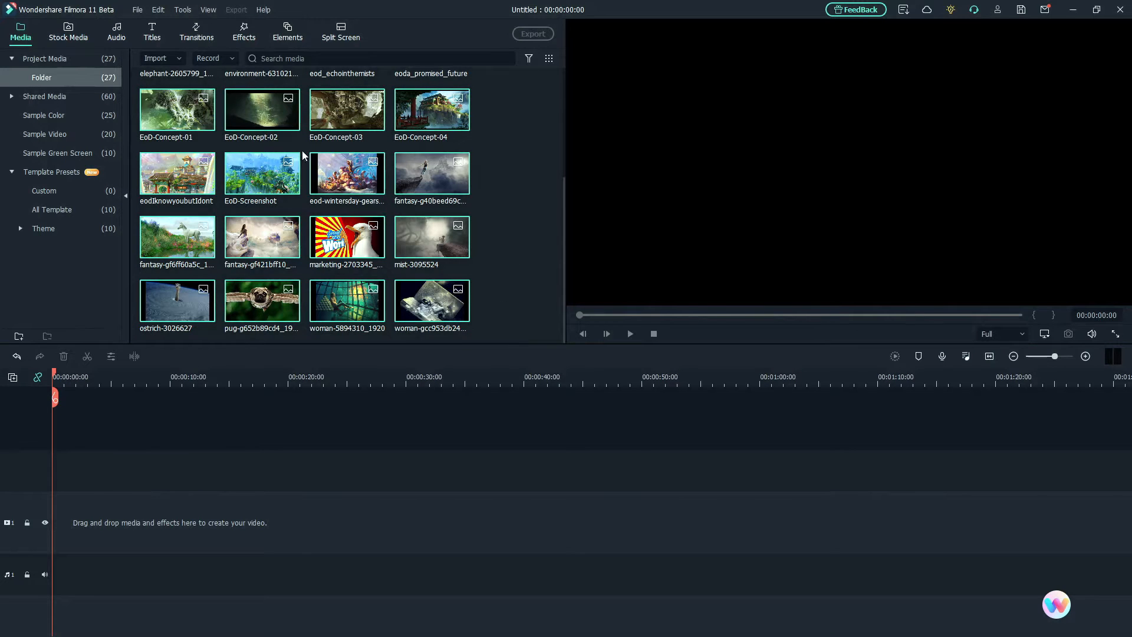
right_click(178, 233)
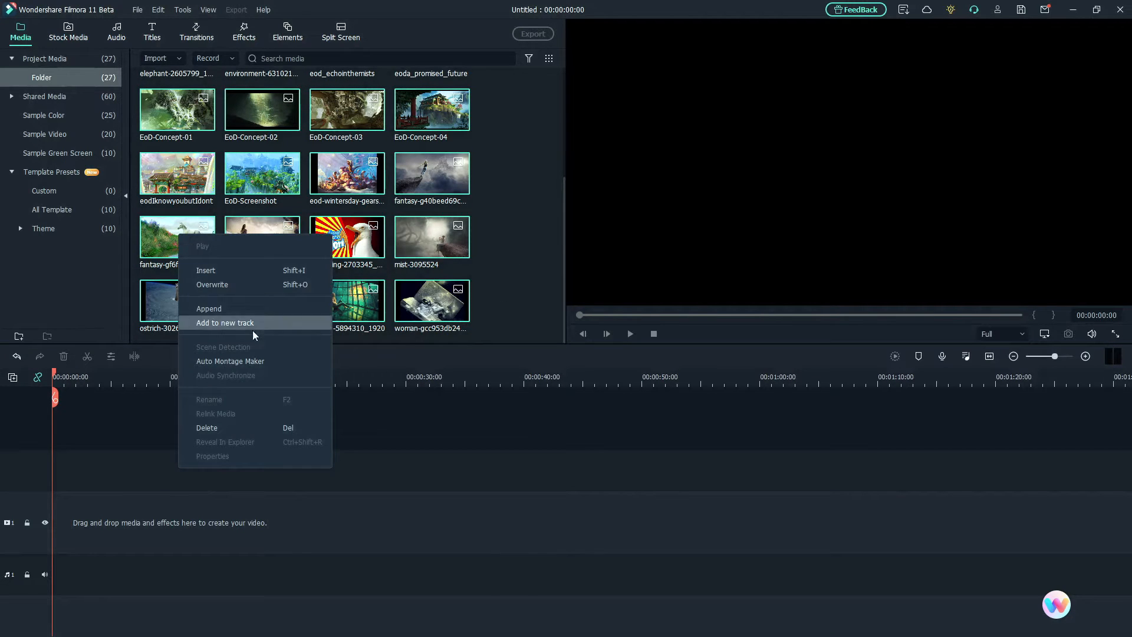
click(242, 366)
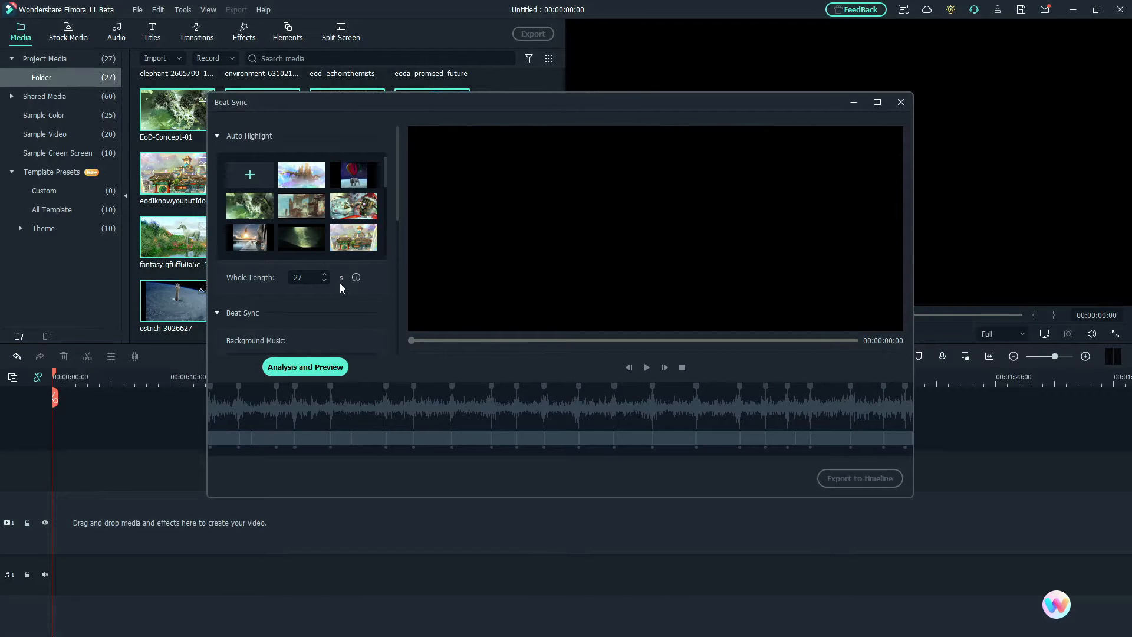
- Set the montage's whole length to 15 s
double_click(299, 277)
scroll(327, 277, down, 2)
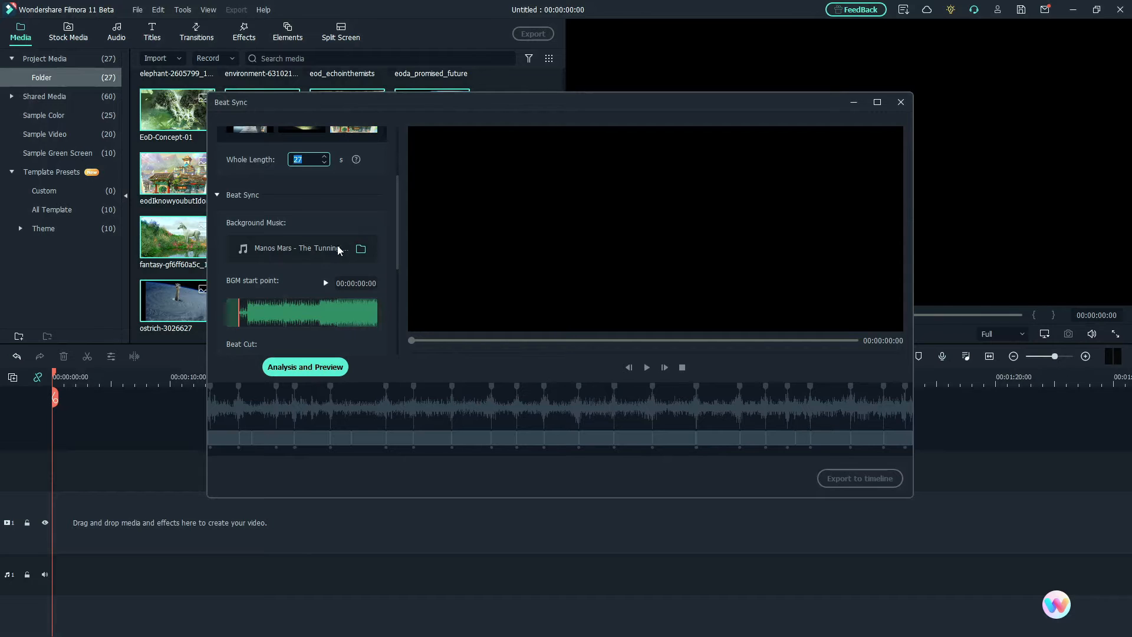
scroll(378, 258, up, 1)
scroll(378, 258, up, 1)
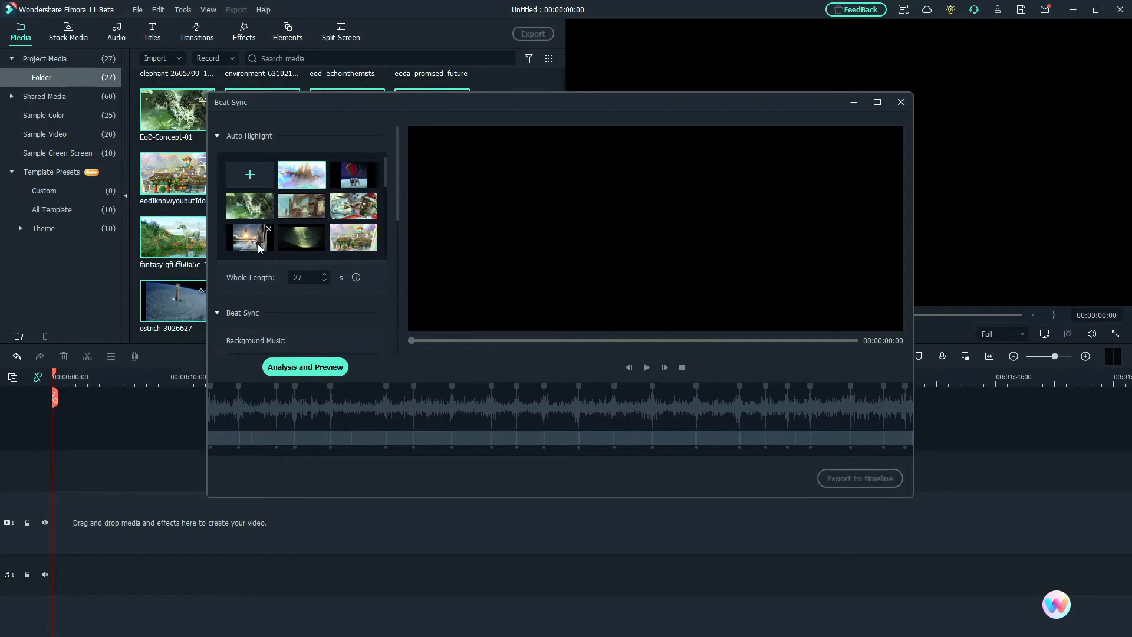
scroll(315, 206, down, 1)
scroll(320, 204, up, 1)
scroll(322, 201, down, 1)
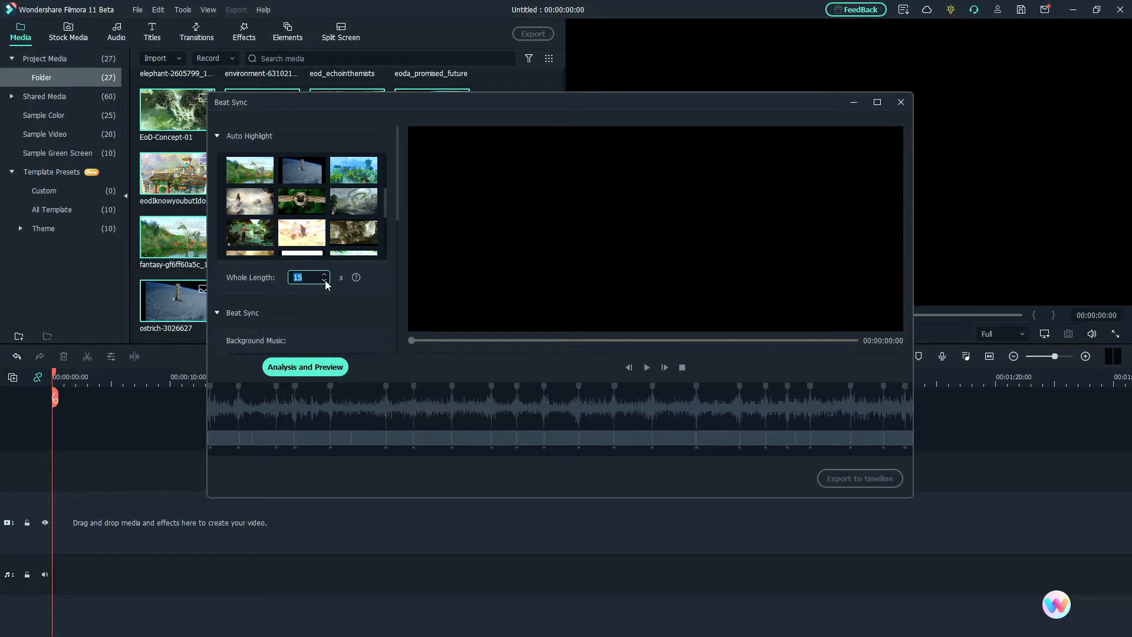
- Preview the background music and set its start point to 00:00:23:08
scroll(286, 308, down, 3)
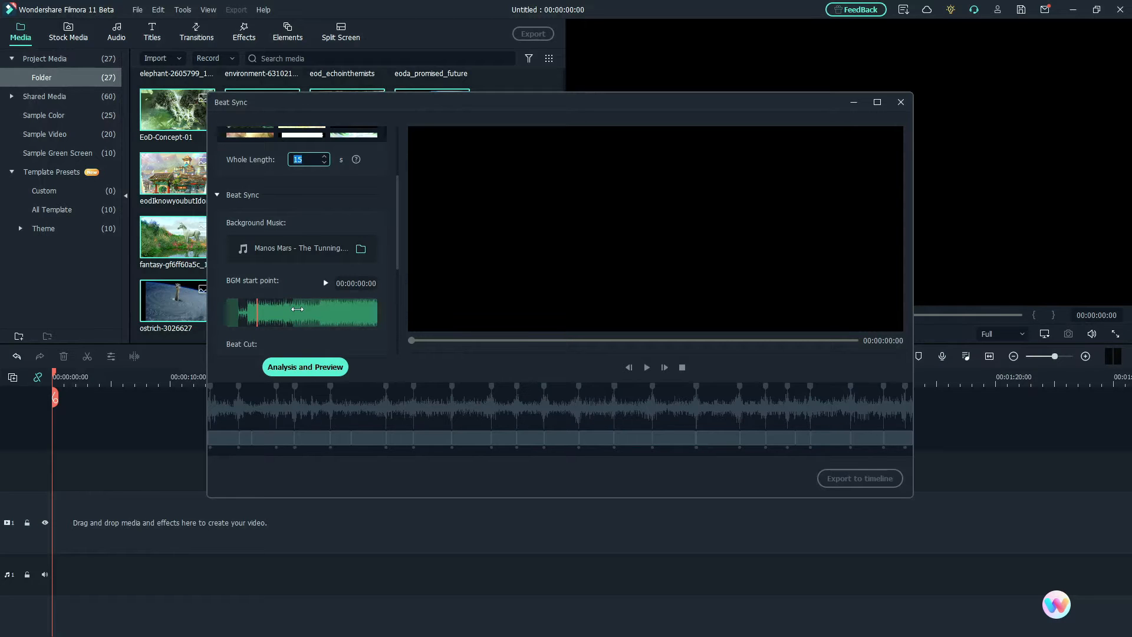
click(297, 309)
drag(257, 308, 201, 308)
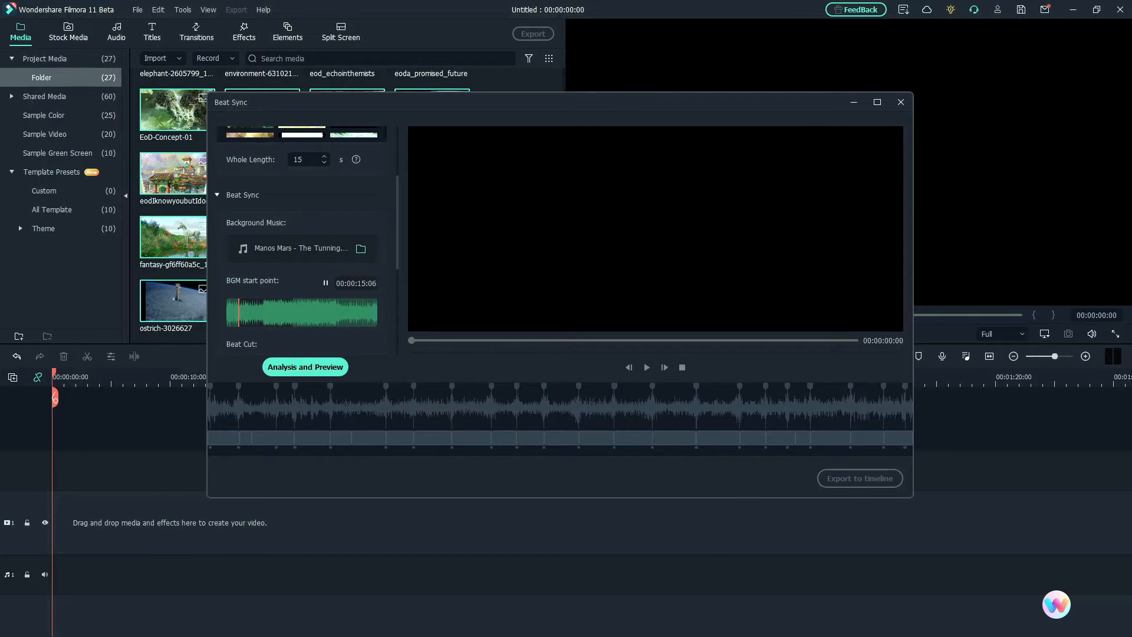
click(326, 283)
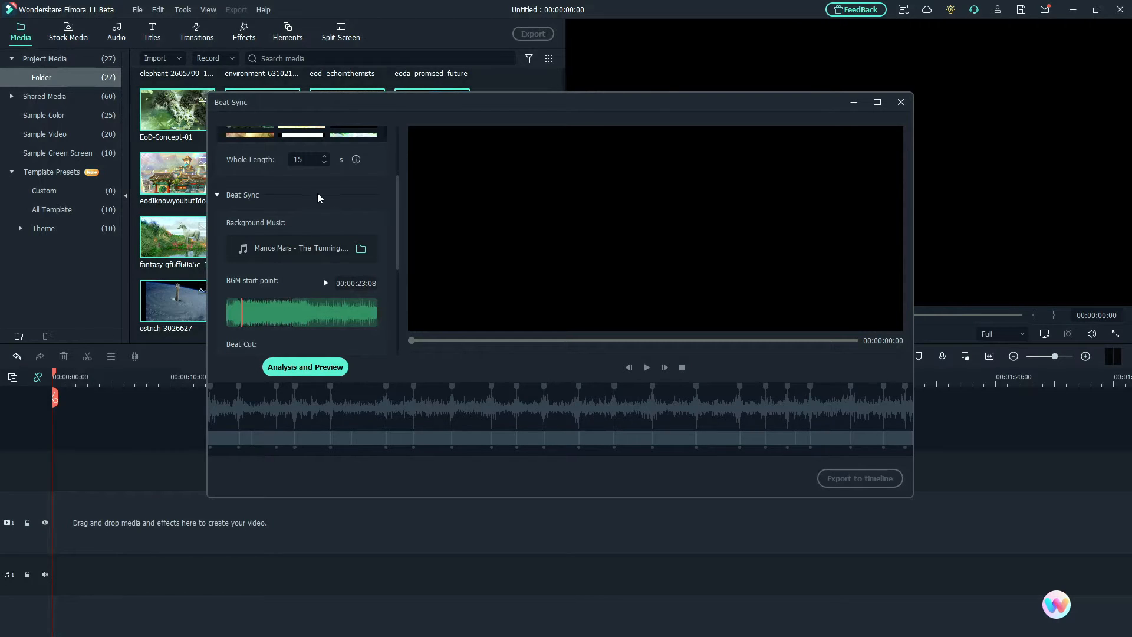
- Review the beat cut and video effect settings, keep them as they are, and run the montage analysis and preview
scroll(323, 200, up, 2)
scroll(323, 199, down, 2)
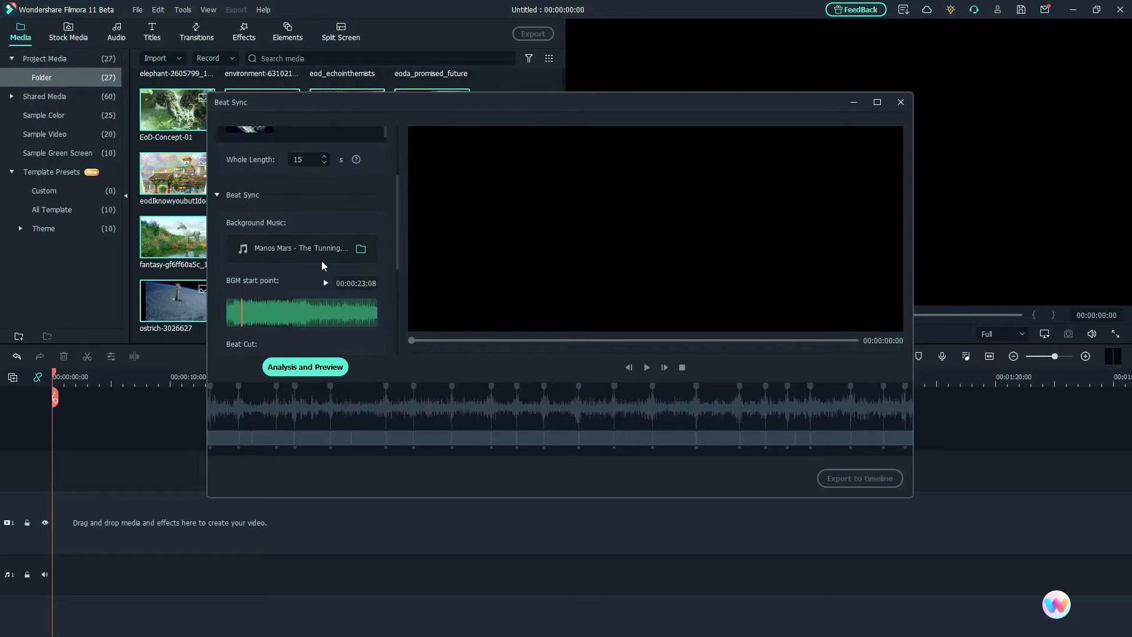
scroll(337, 278, down, 5)
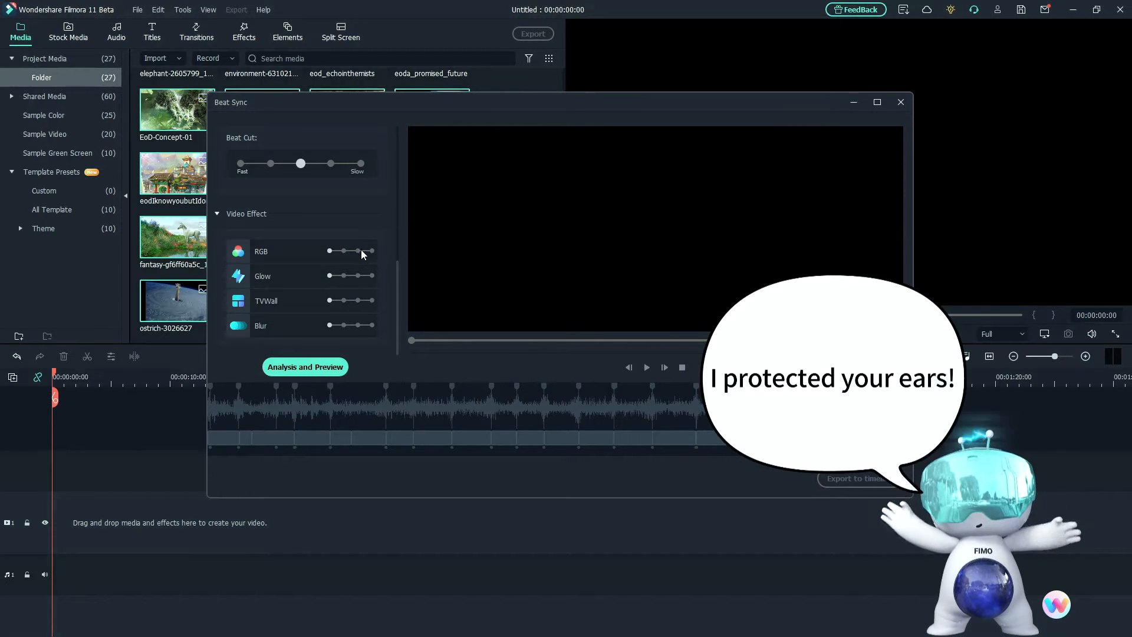
scroll(361, 250, up, 3)
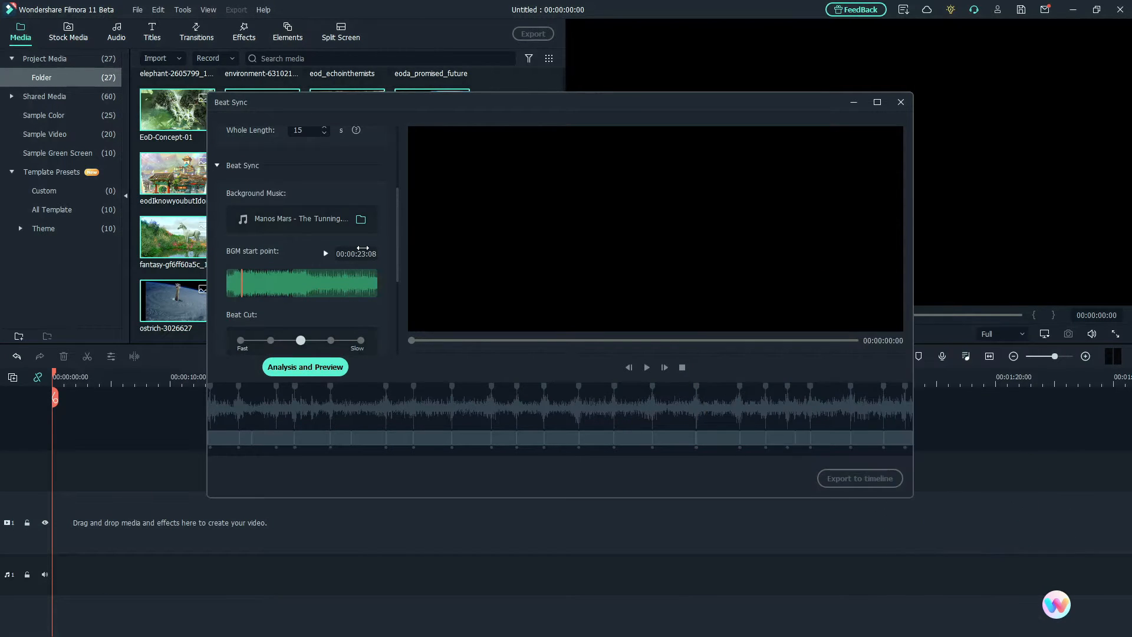
scroll(363, 243, up, 3)
scroll(335, 300, down, 1)
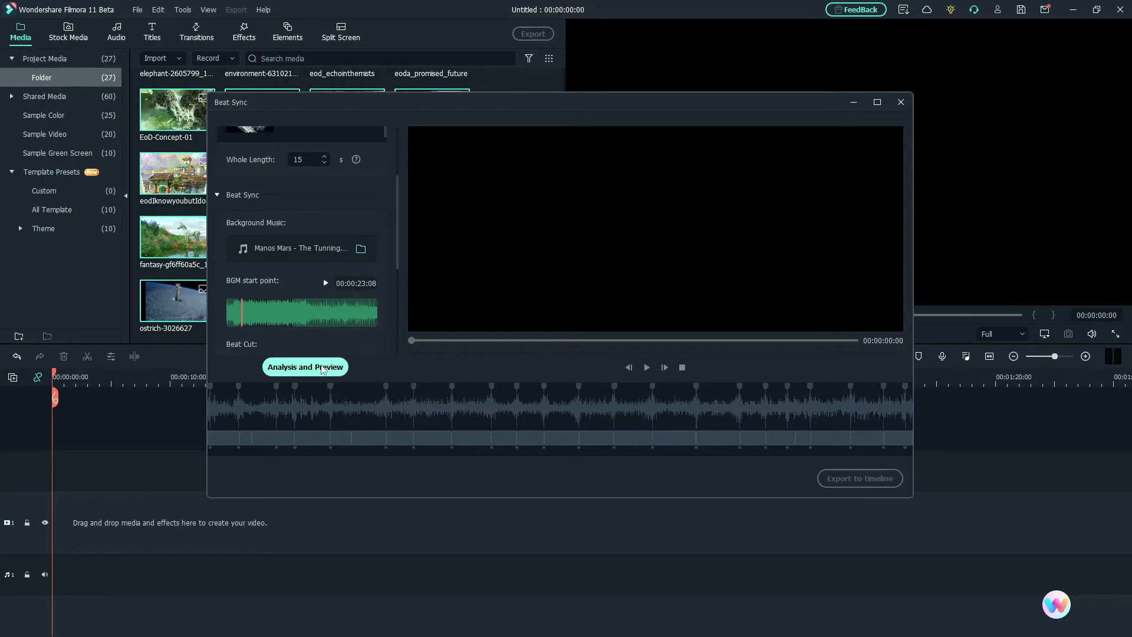
click(322, 368)
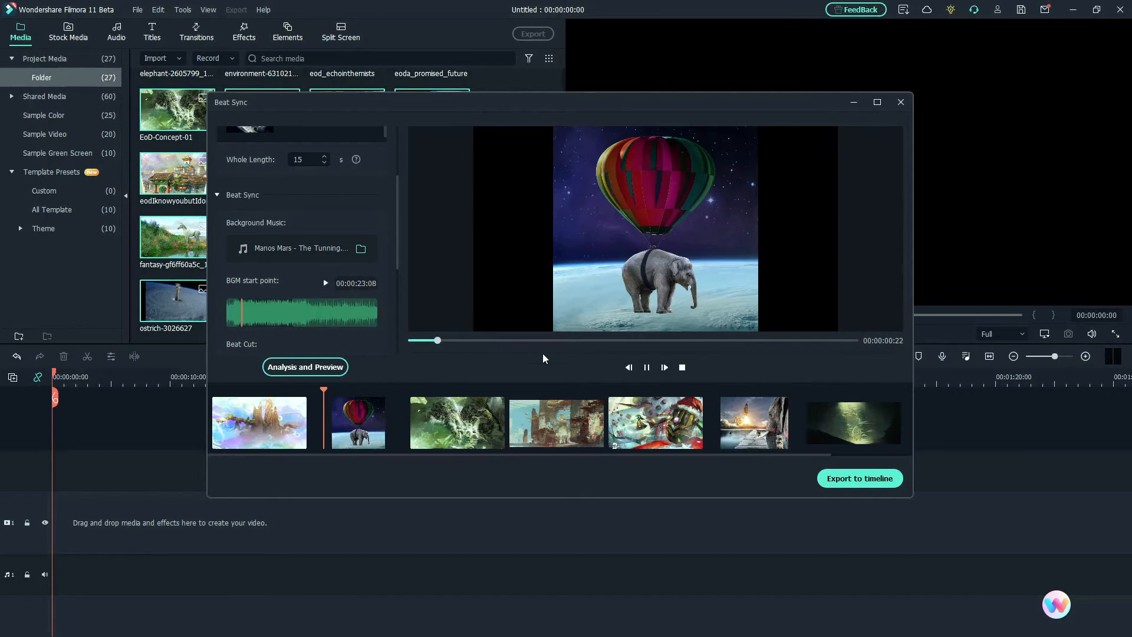
- Pause the analyzed montage preview, return it to the start and play it through
click(646, 368)
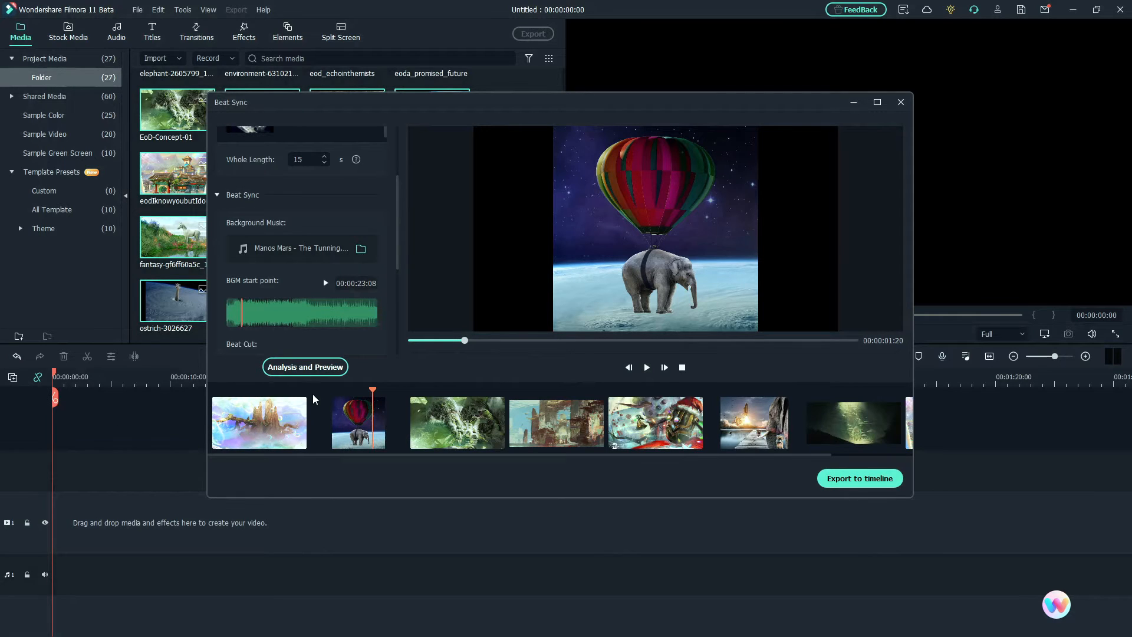
click(682, 368)
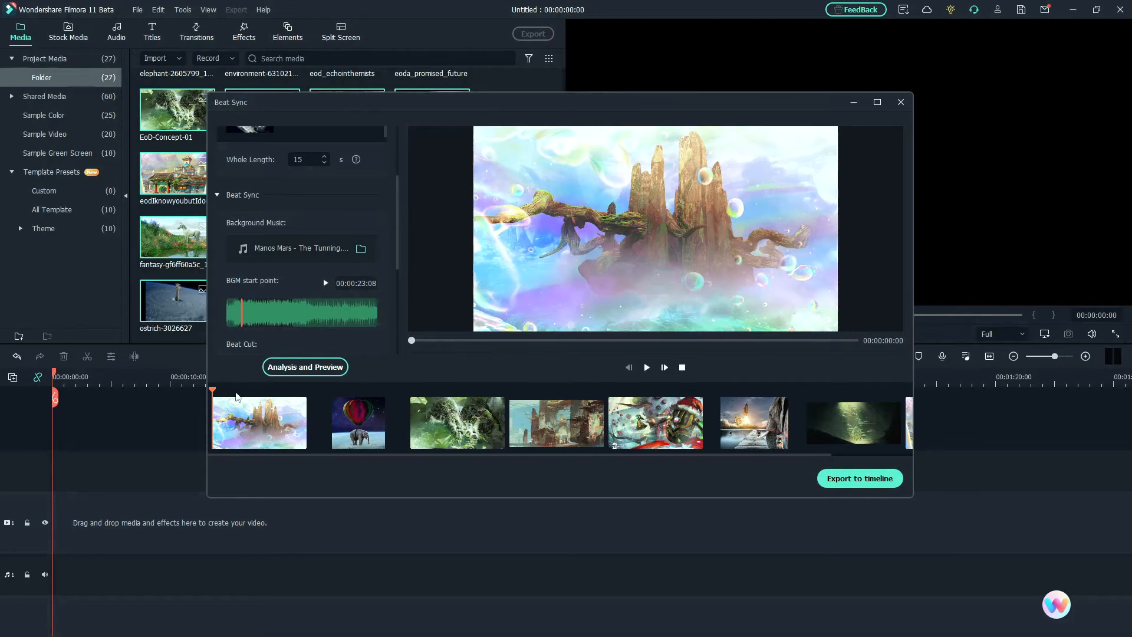
click(647, 367)
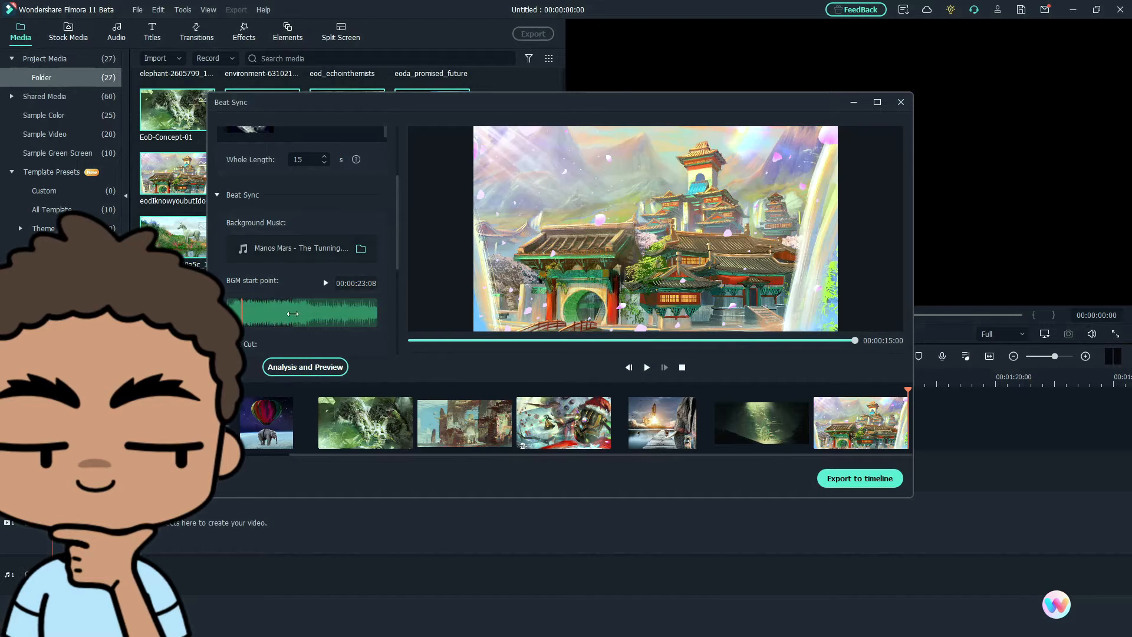
- Set the RGB video effect to the third of its four intensity levels
scroll(293, 311, down, 4)
scroll(296, 313, up, 1)
scroll(295, 309, up, 4)
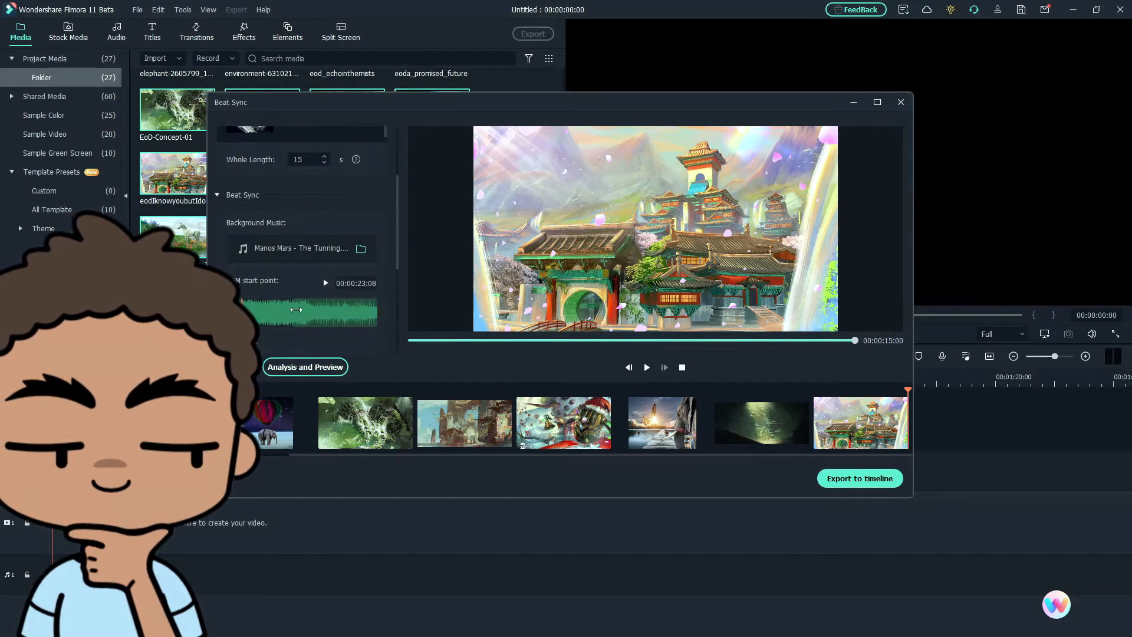
scroll(297, 309, down, 2)
scroll(297, 309, down, 3)
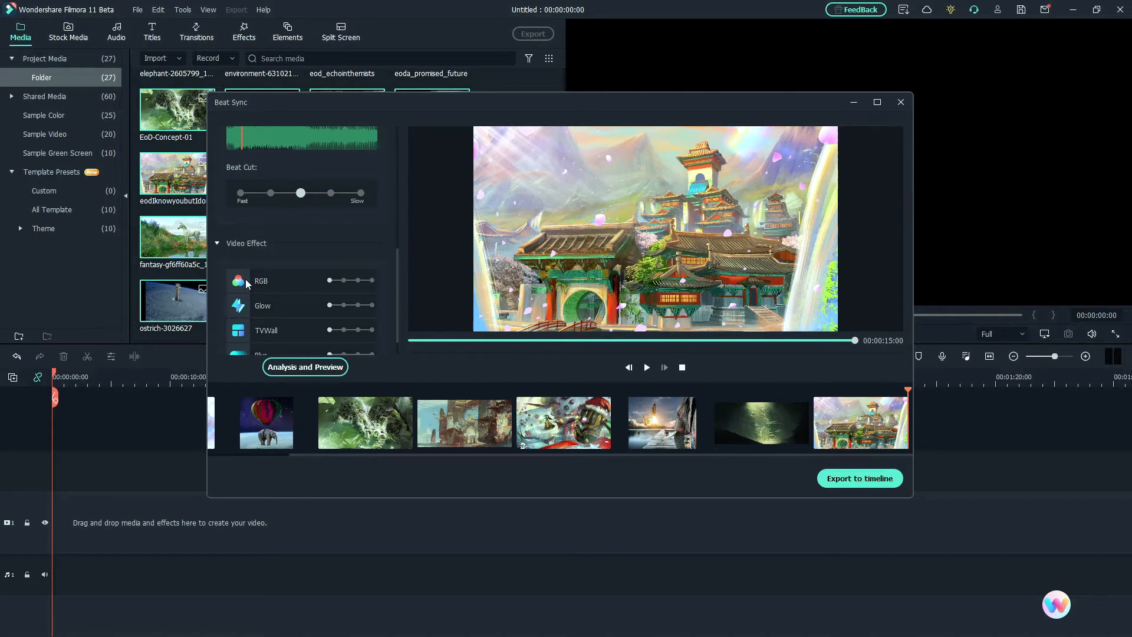
scroll(276, 274, down, 1)
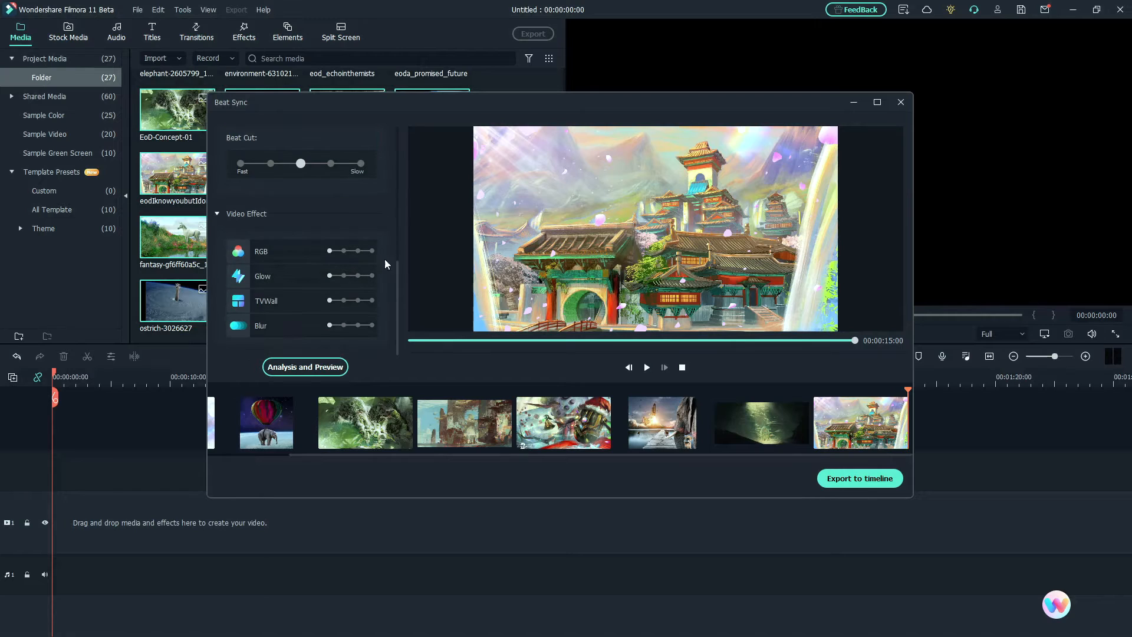
click(358, 251)
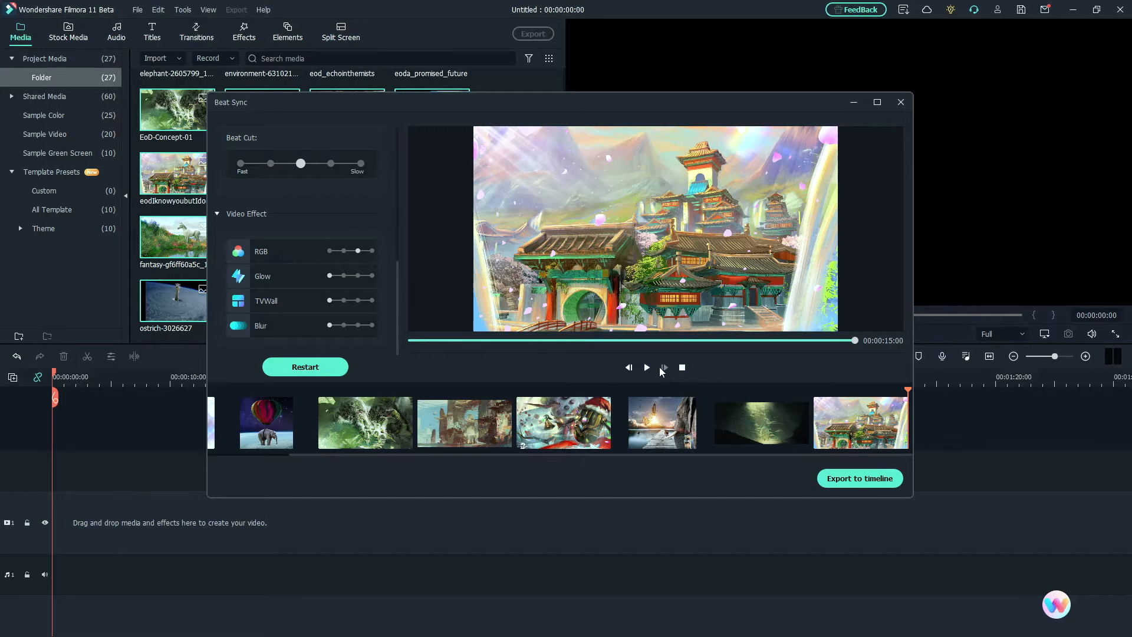
- Play the opening of the montage preview from the start and restart the analysis to apply the changed RGB effect
click(682, 368)
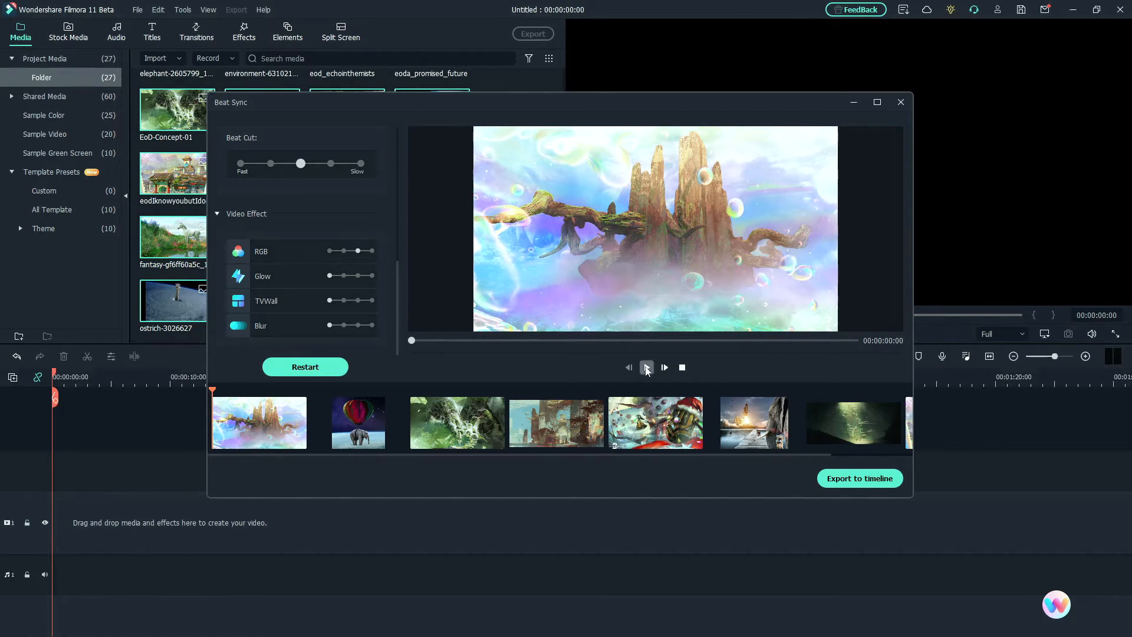
click(647, 368)
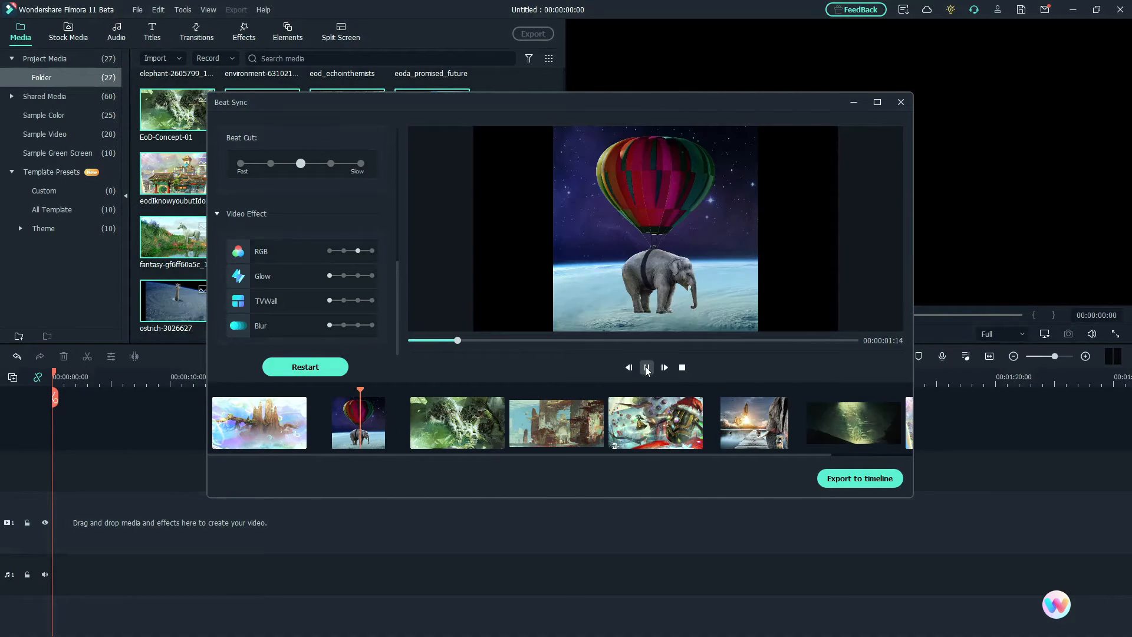
click(647, 368)
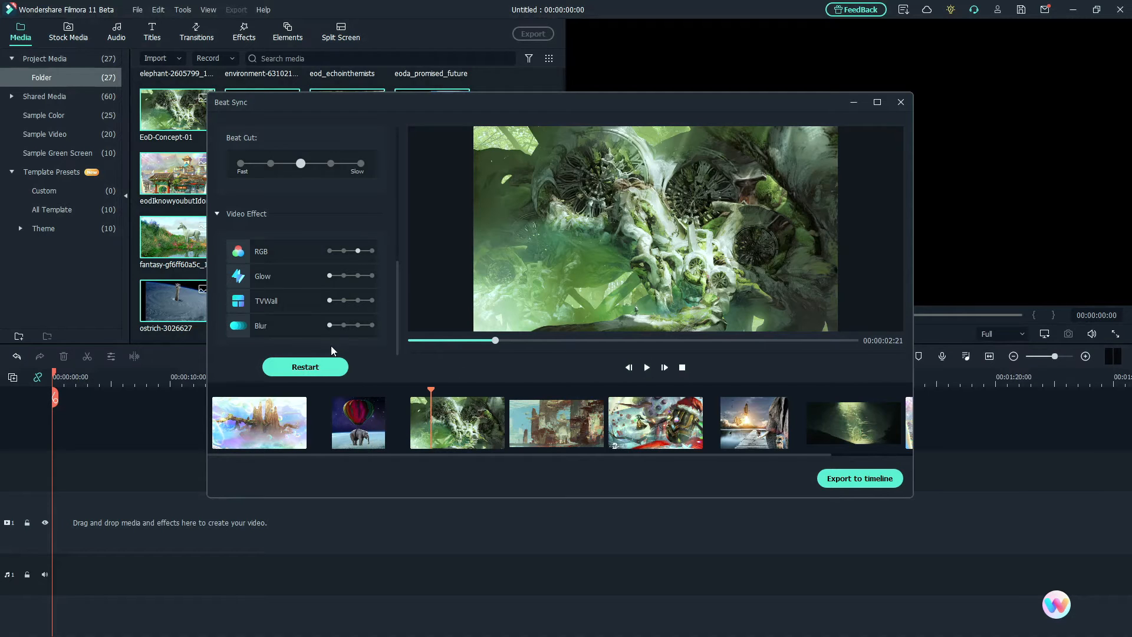
click(305, 367)
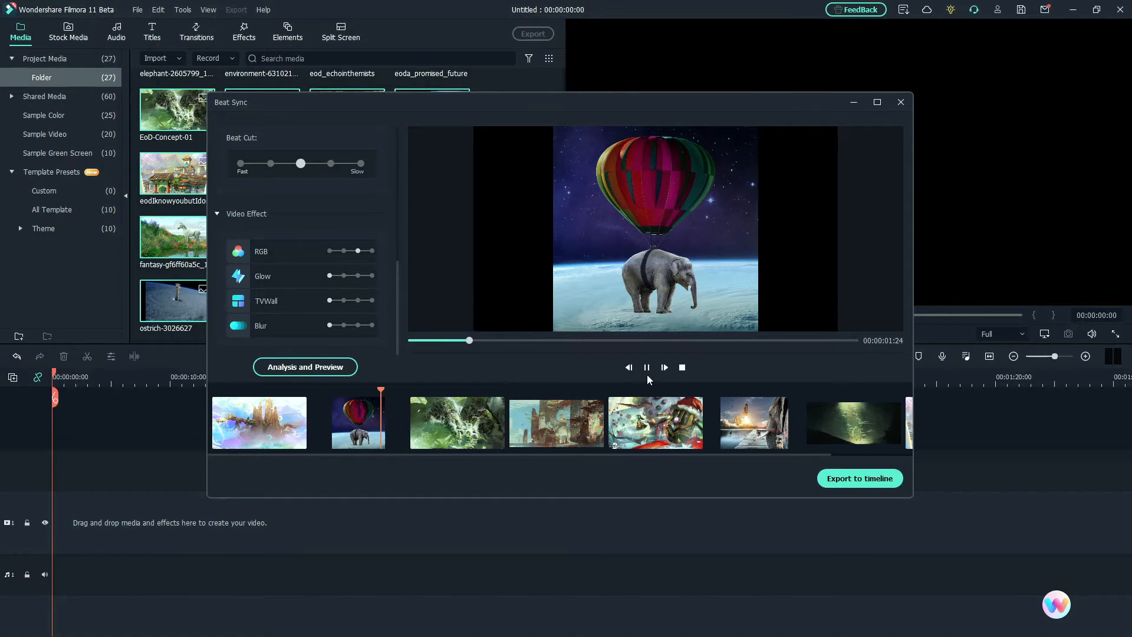
- Replay the re-analyzed montage from the start and scrub through the end of the fourth picture to examine the RGB effect
click(646, 367)
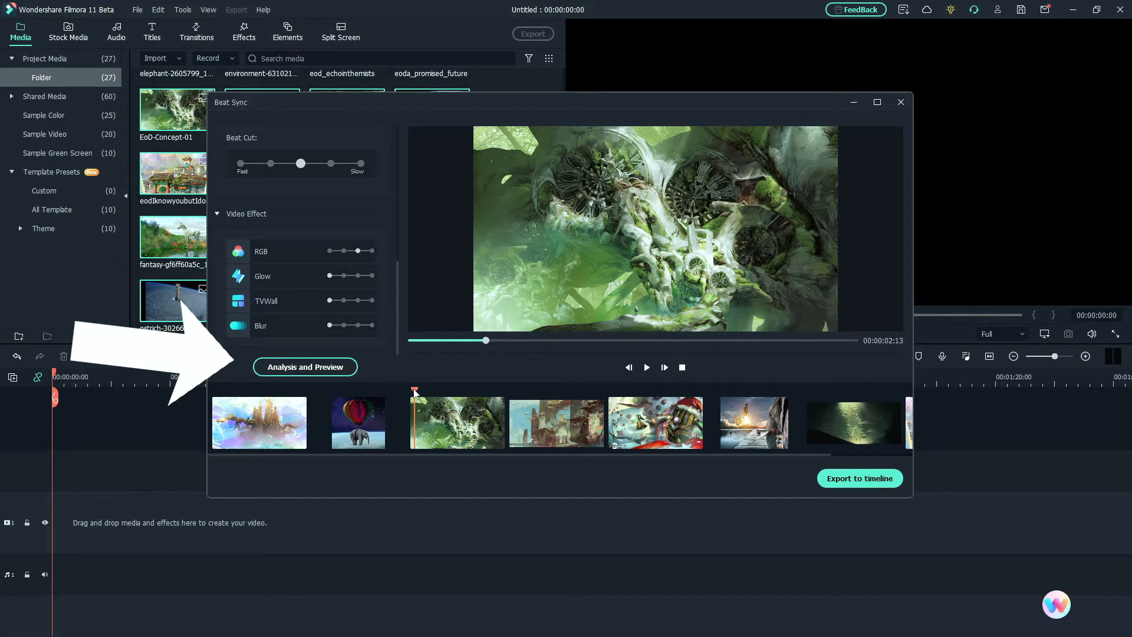
drag(414, 392, 213, 393)
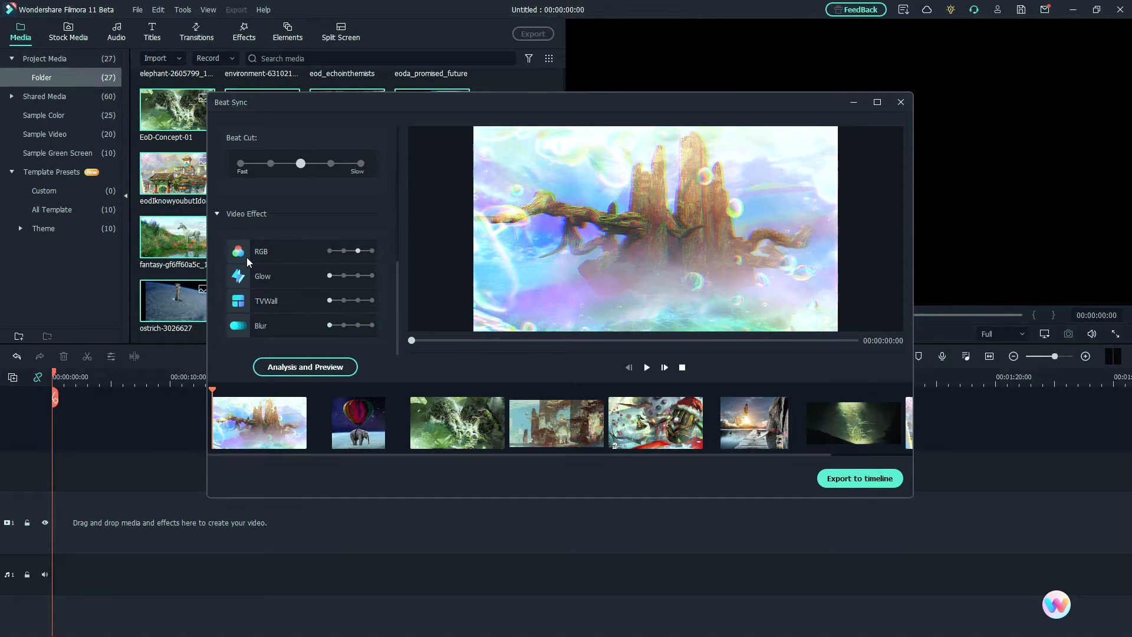
click(647, 368)
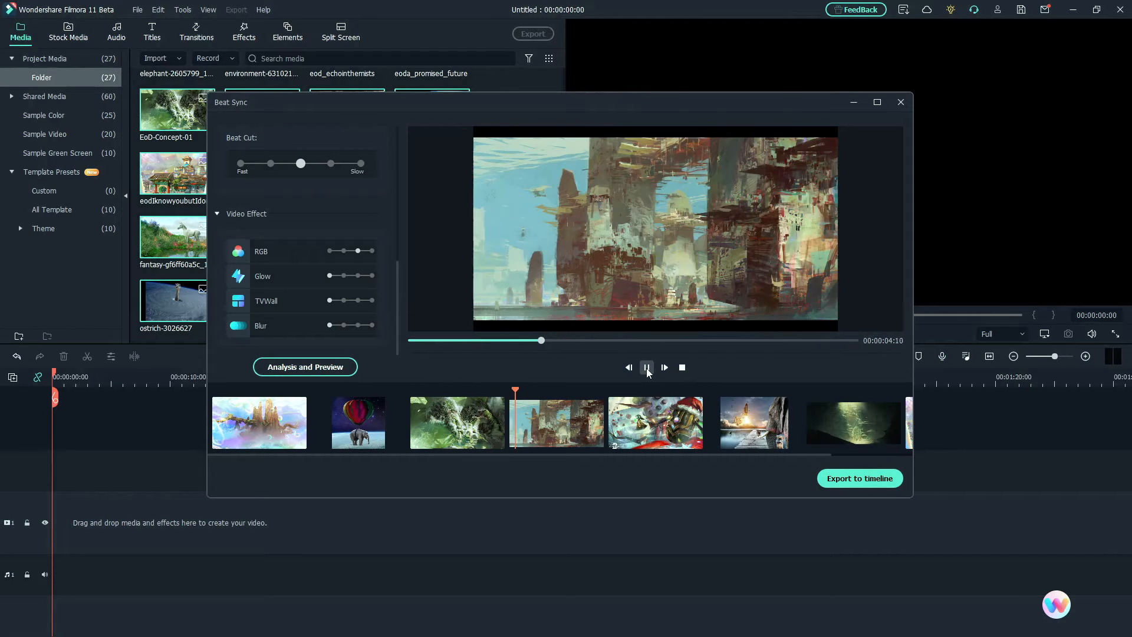
click(647, 369)
drag(589, 341, 580, 344)
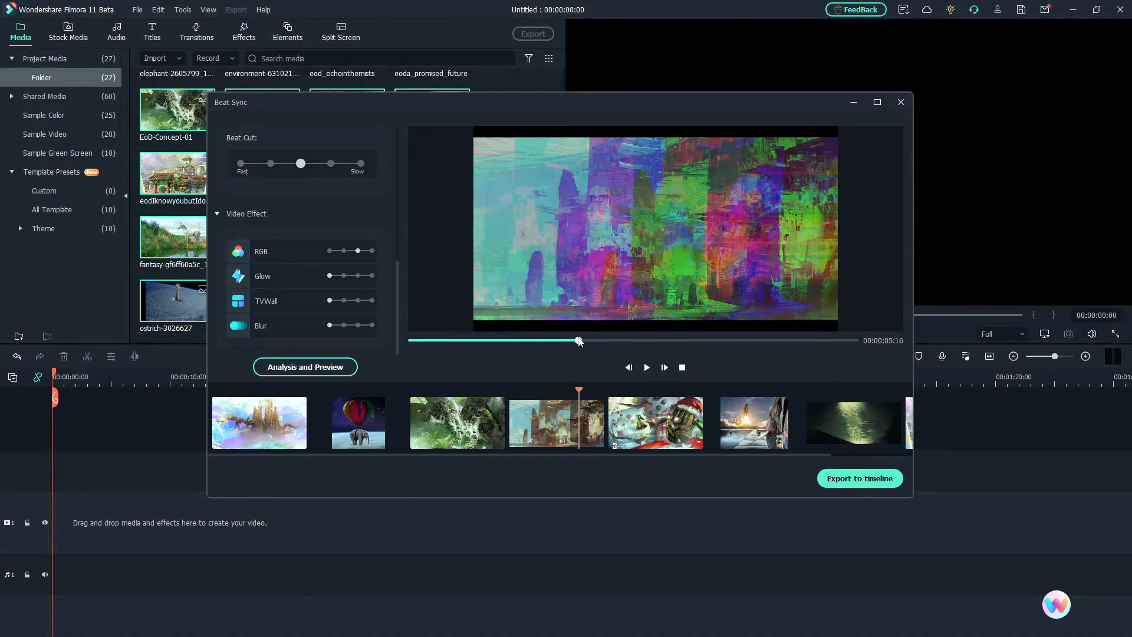
drag(587, 341, 584, 343)
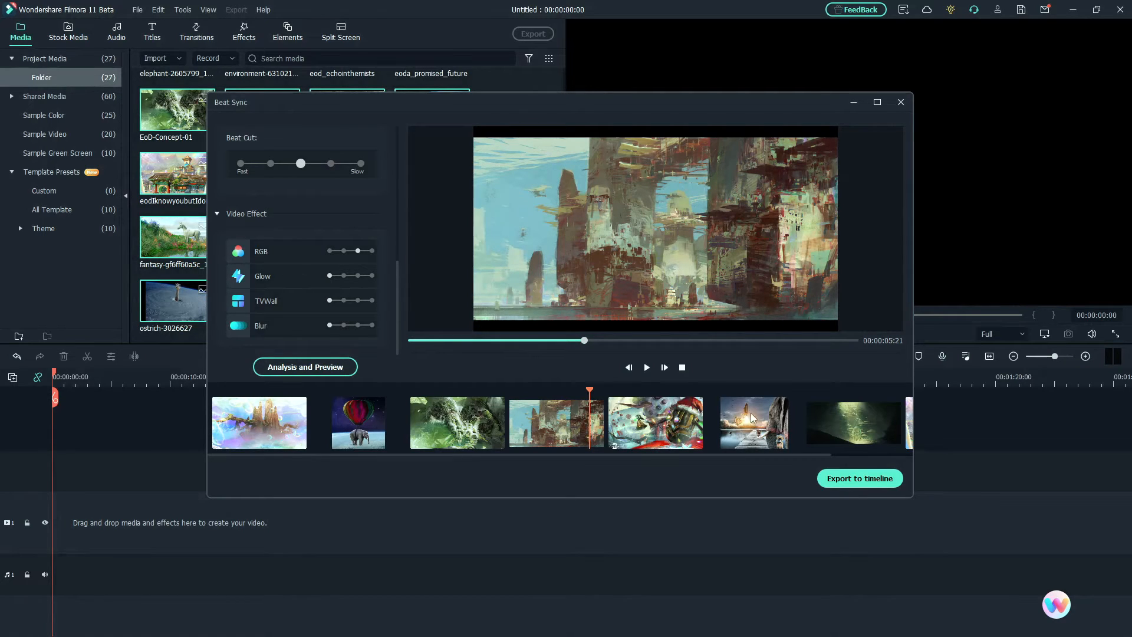
- Export the finished beat-synced montage to the timeline and bring all of its clips into view
click(839, 482)
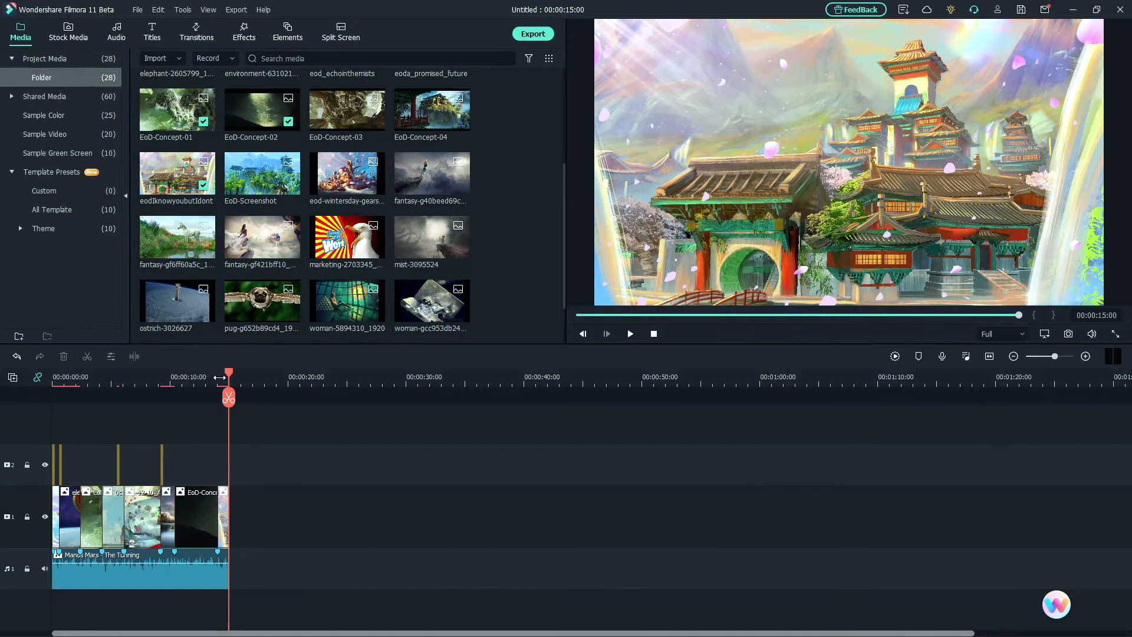
drag(218, 377, 335, 387)
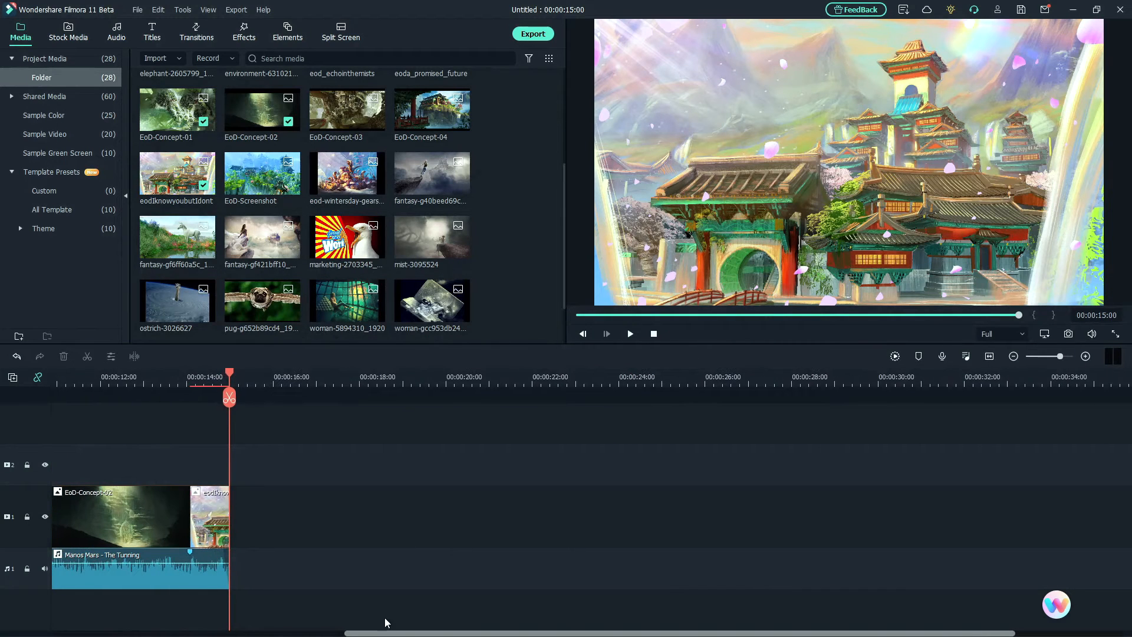
drag(368, 631, 14, 584)
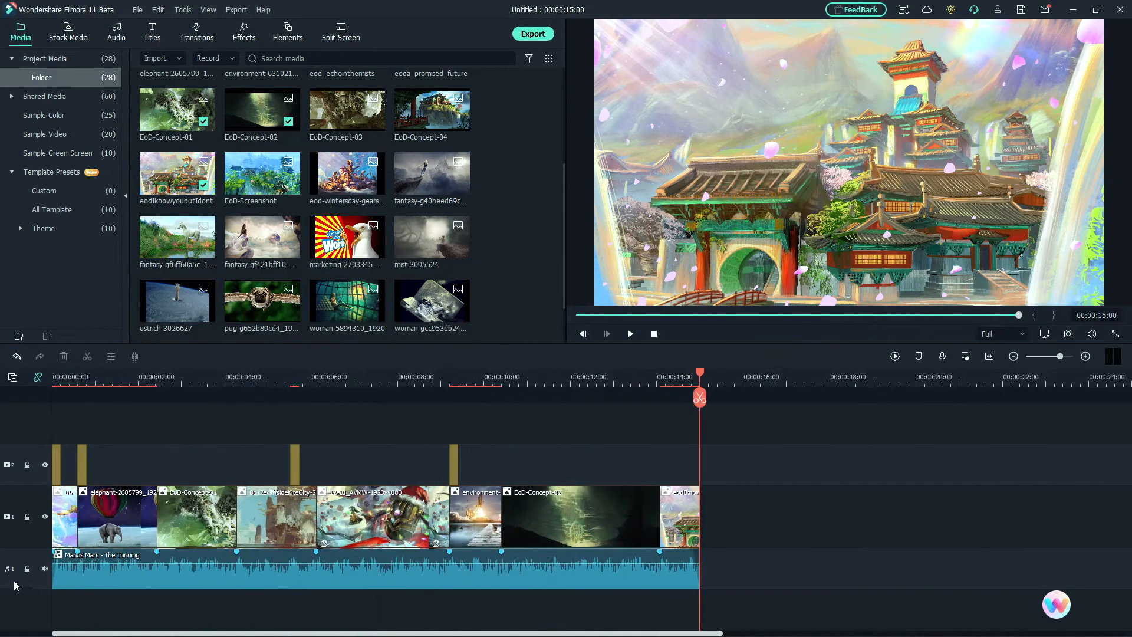
- Lower the volume of the Manos Mars - The Tunning music clip on the audio track
click(86, 574)
mouse_move(85, 563)
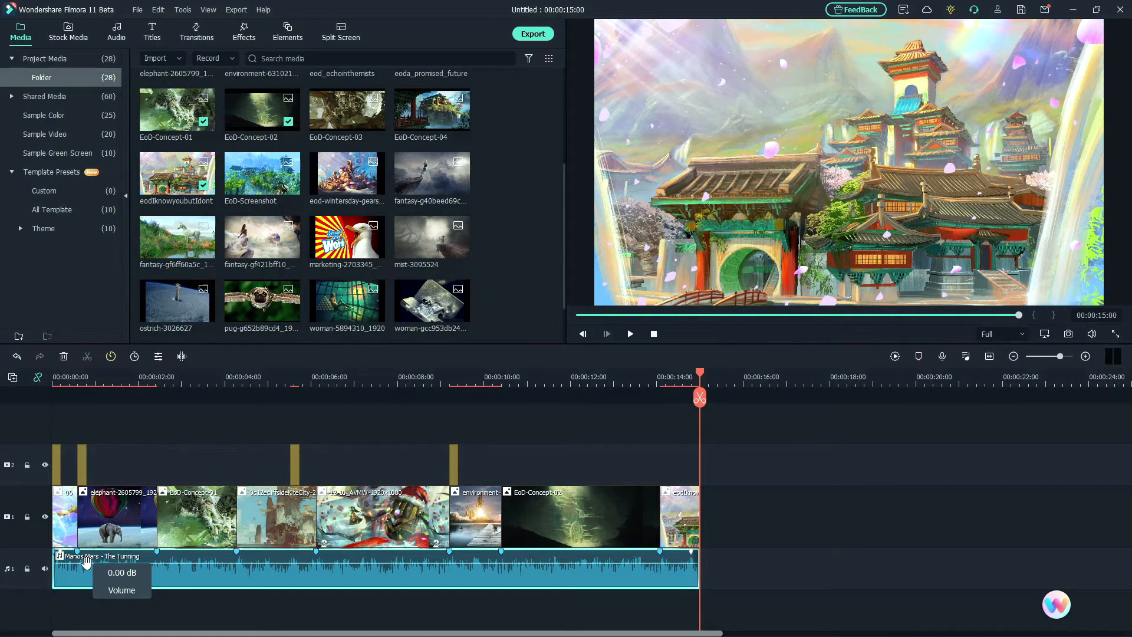
drag(86, 563, 86, 569)
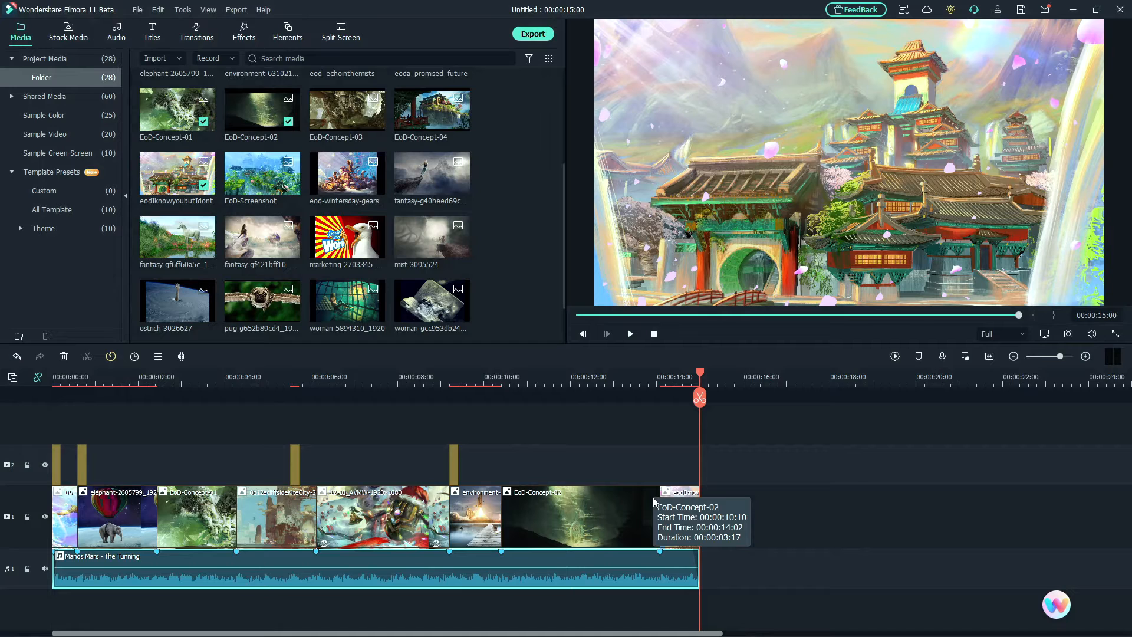
- Play the timeline montage from the start and reduce the music clip's volume further
click(653, 333)
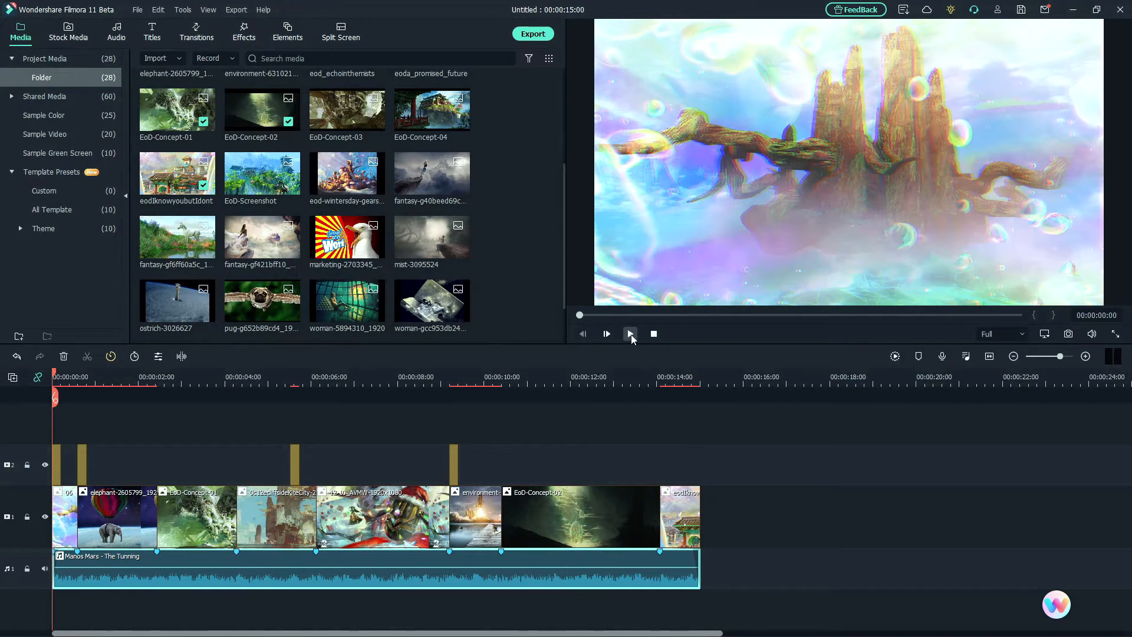
click(631, 335)
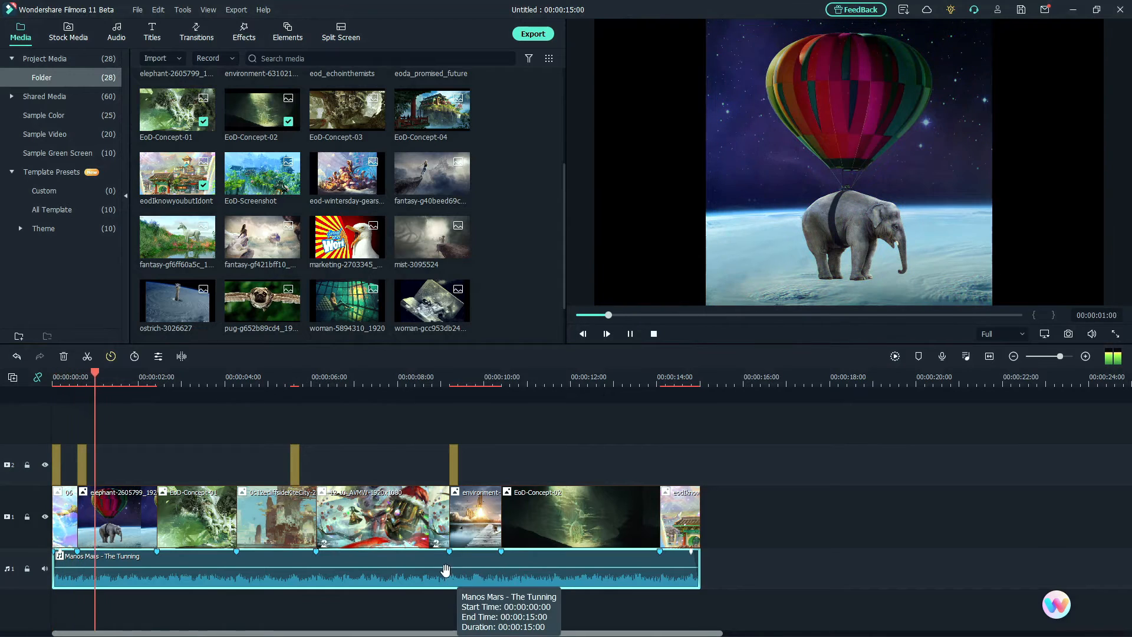
drag(446, 570, 441, 576)
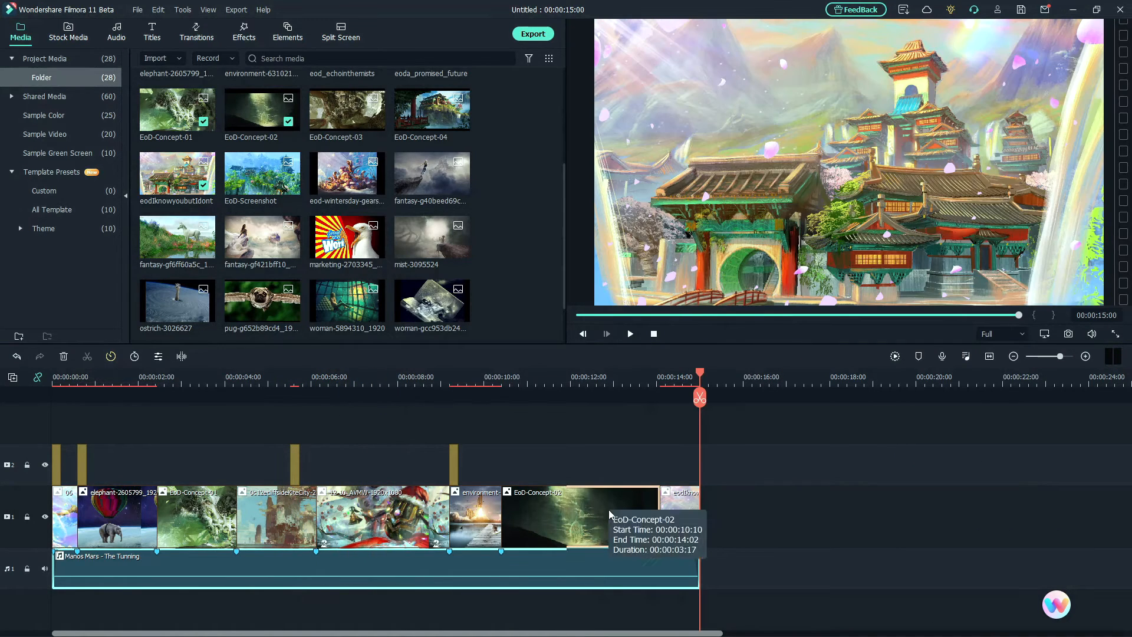
- Move the playhead to 00:00:11:03 within the EoD-Concept-02 clip and raise the music clip's volume
click(609, 509)
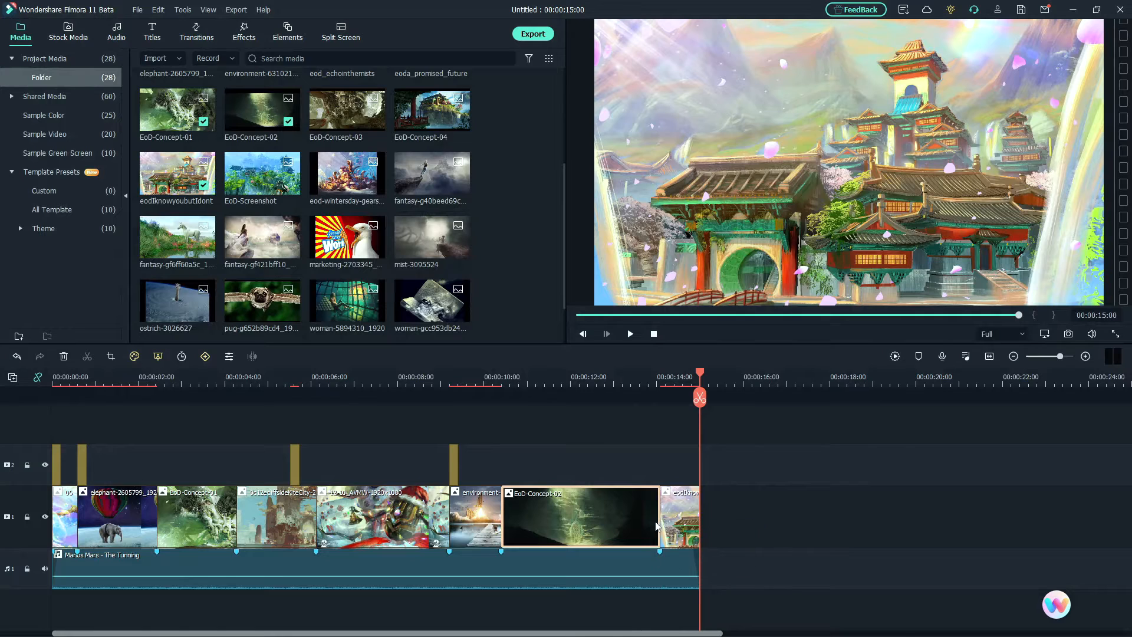
click(583, 372)
click(533, 377)
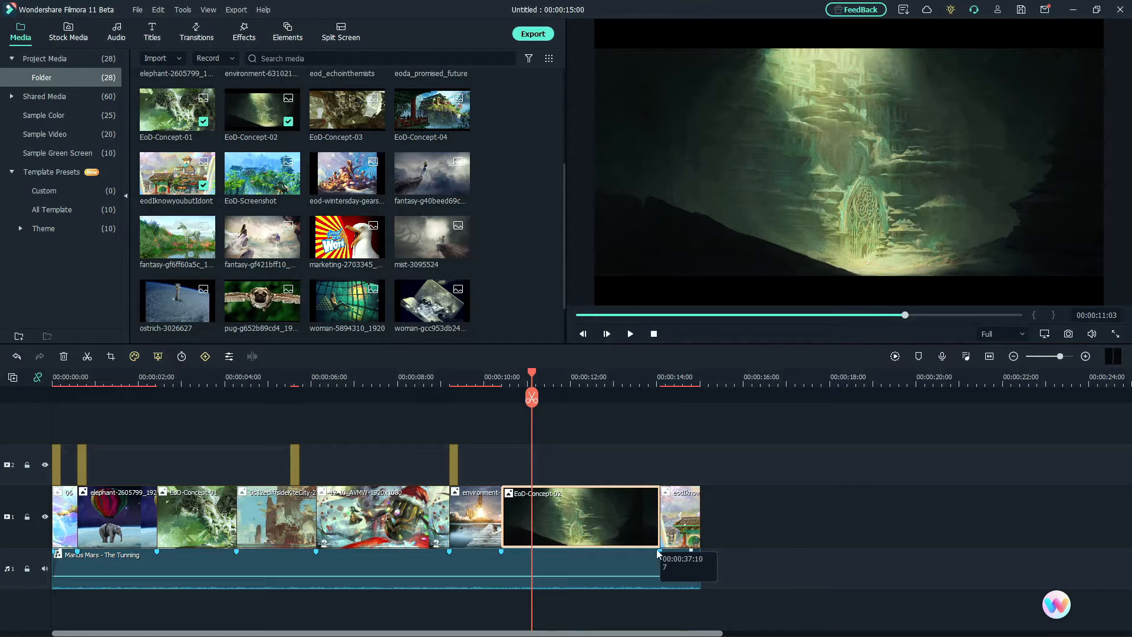
drag(608, 576, 622, 567)
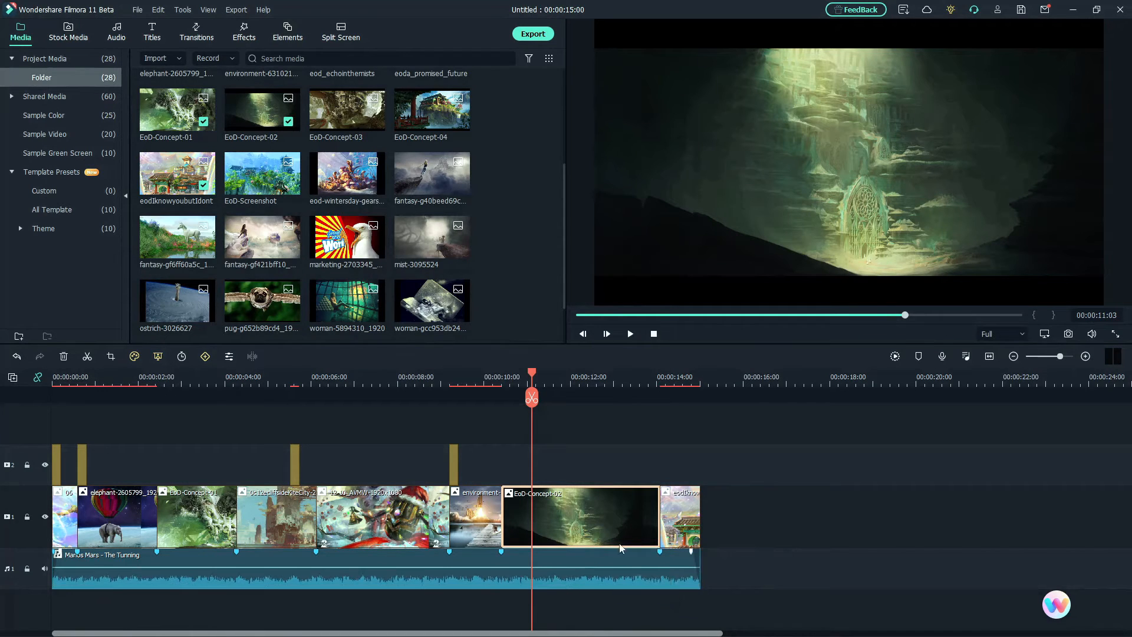
- Shorten the EoD-Concept-02 clip to end at about 00:00:12:18 and move the last picture directly against its end
click(660, 512)
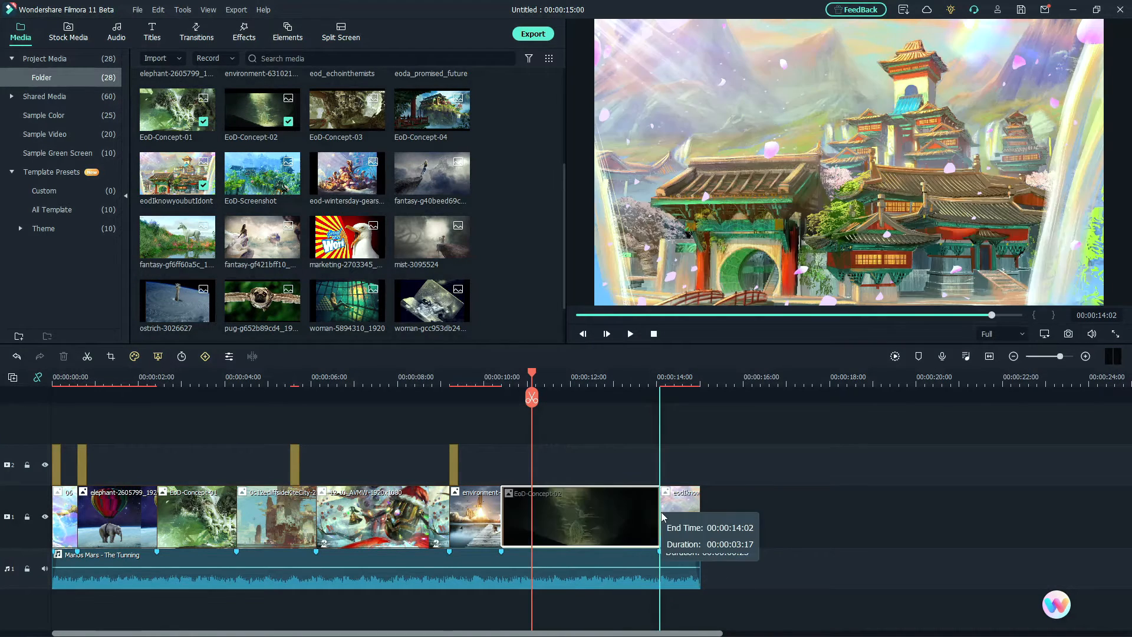
drag(660, 512, 602, 511)
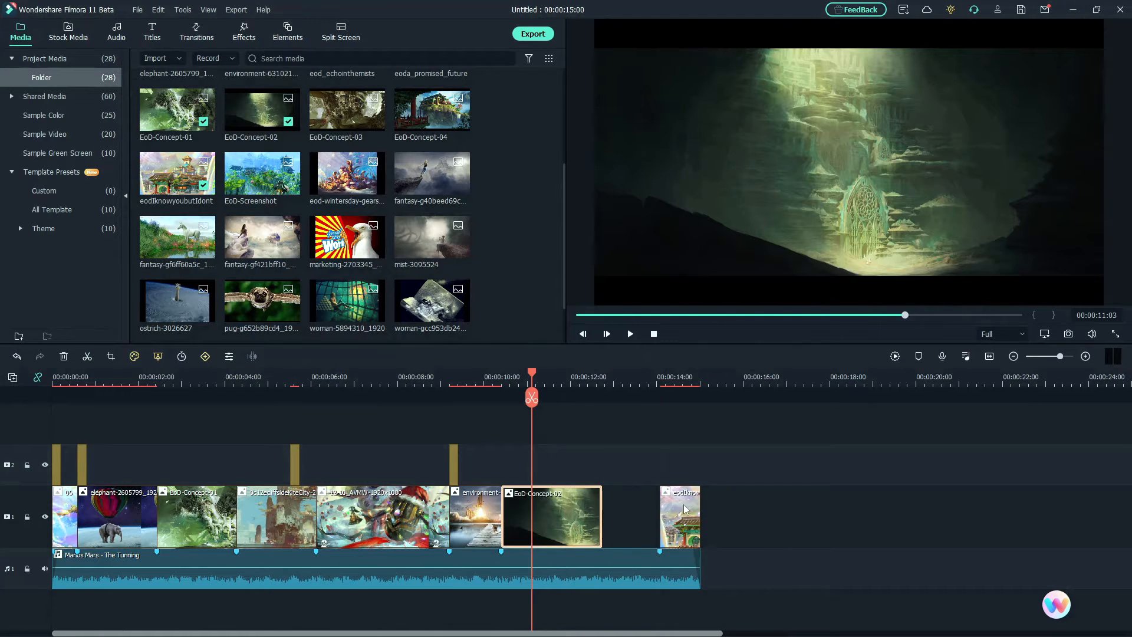
drag(679, 513, 621, 515)
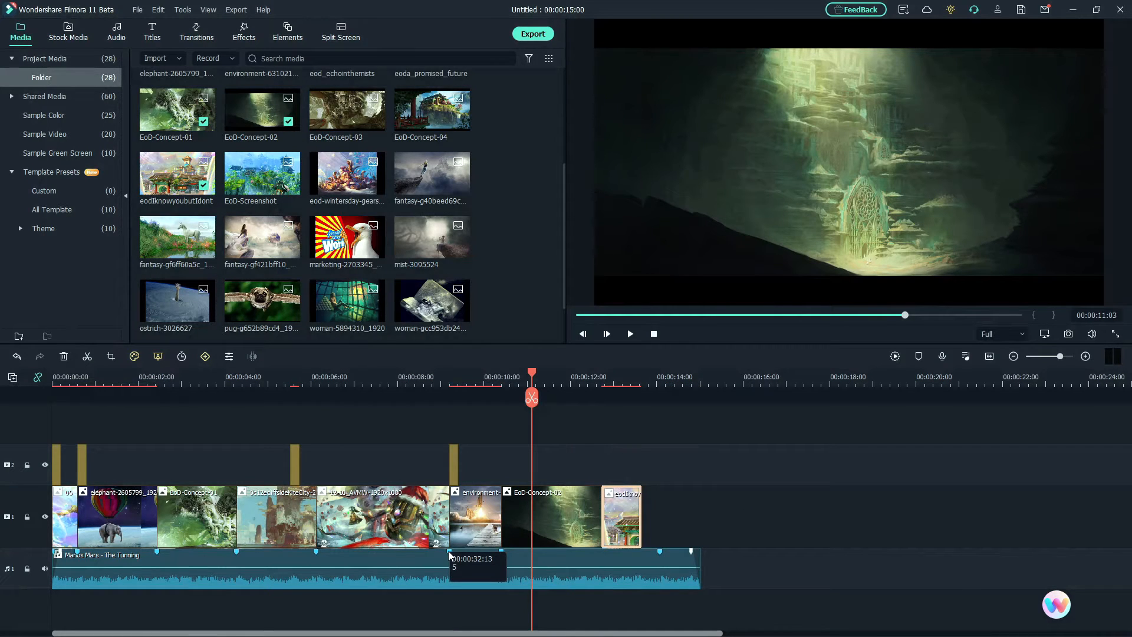
- Examine the beat markers on the music clip around EoD-Concept-02 and check the audio options available for that music clip
drag(460, 381, 558, 395)
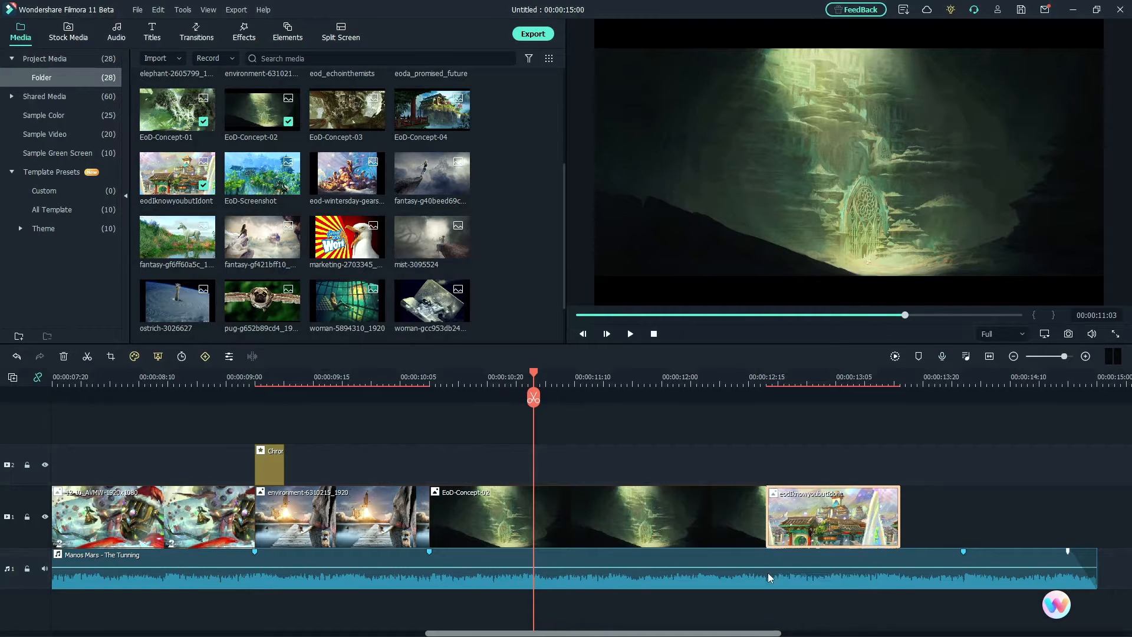
click(498, 380)
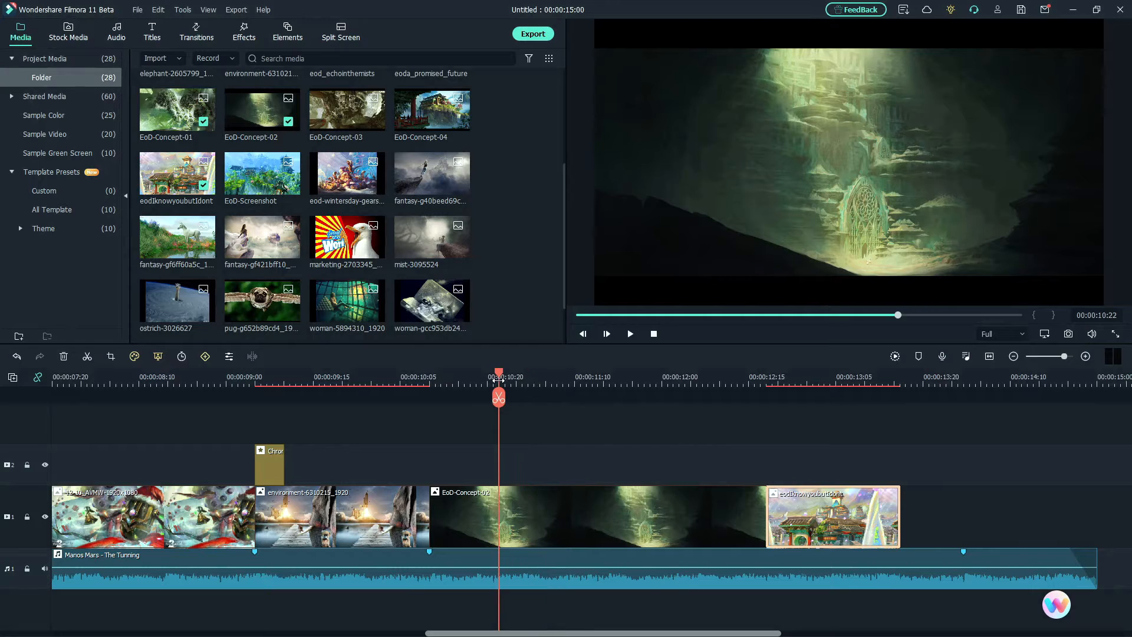
click(584, 585)
right_click(582, 586)
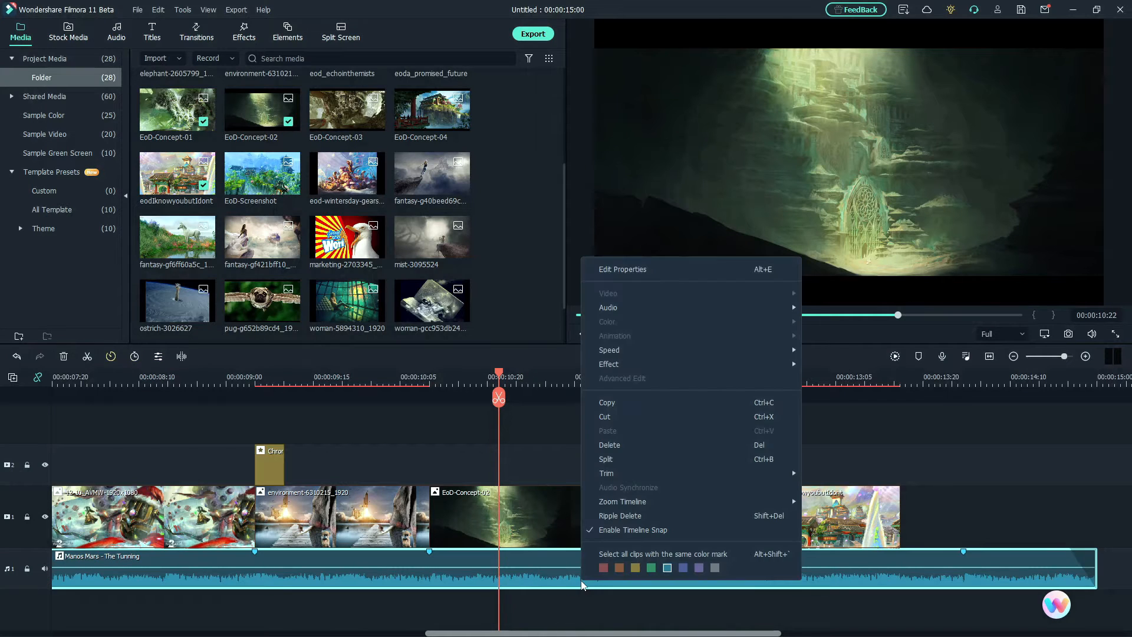
mouse_move(677, 314)
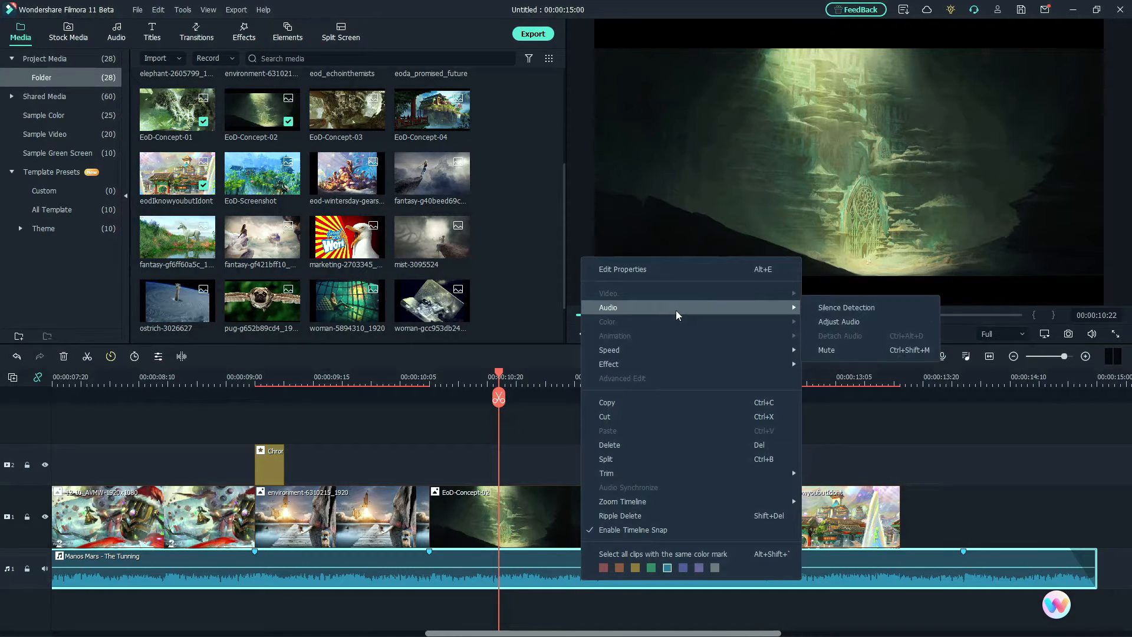
click(548, 454)
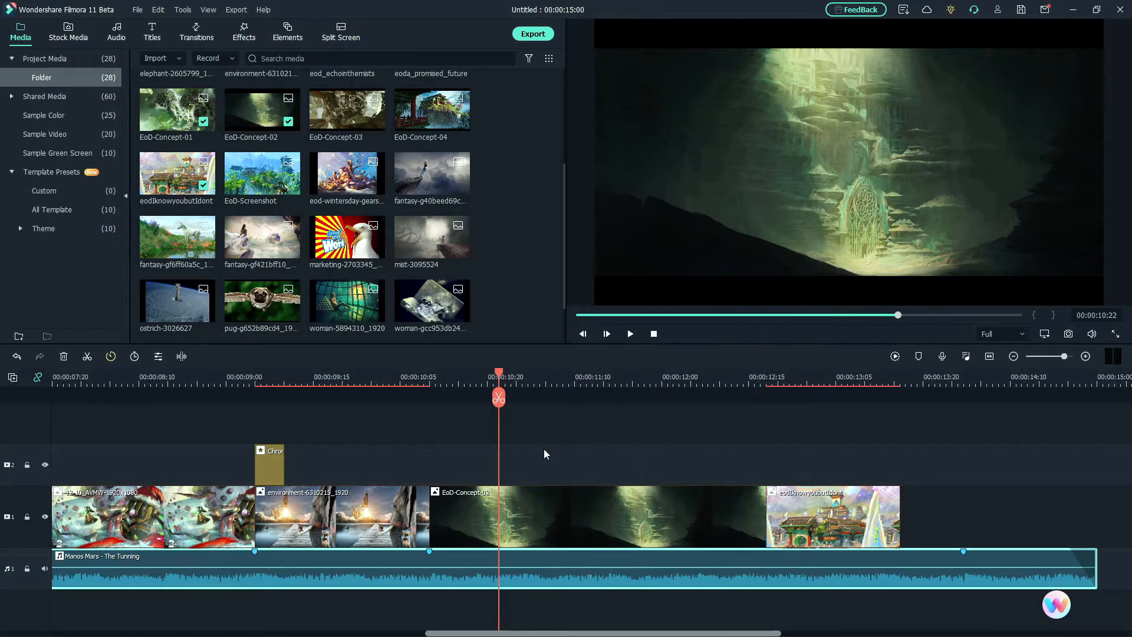
- Play the music from 00:00:10:16 to find the next beat and mark it on the music clip at 00:00:12:07
click(463, 379)
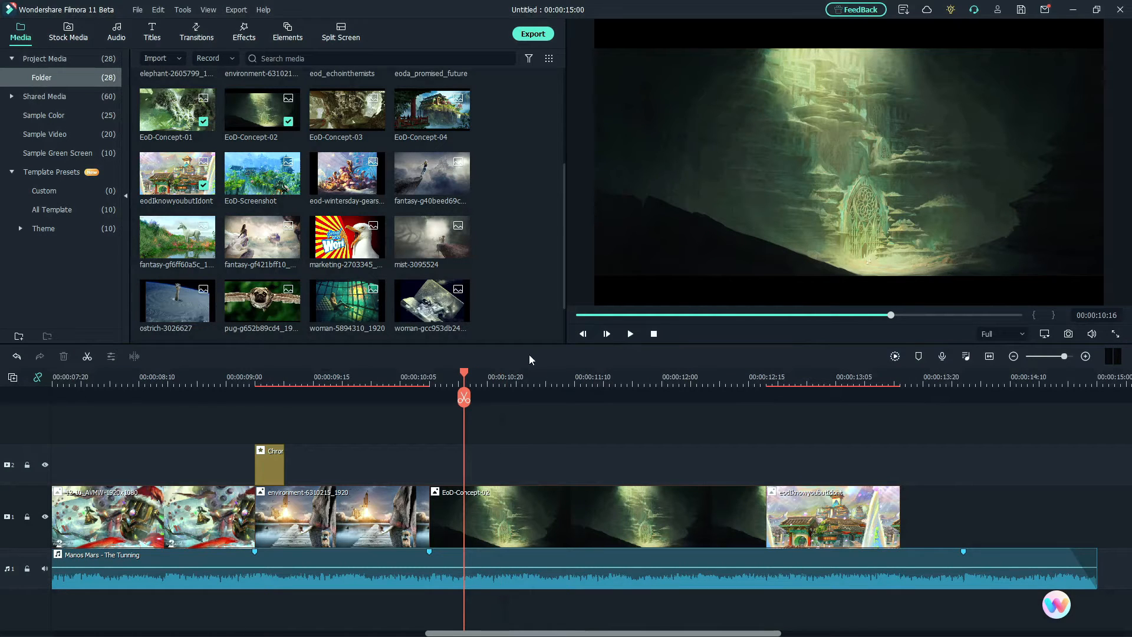
key(Up)
click(631, 334)
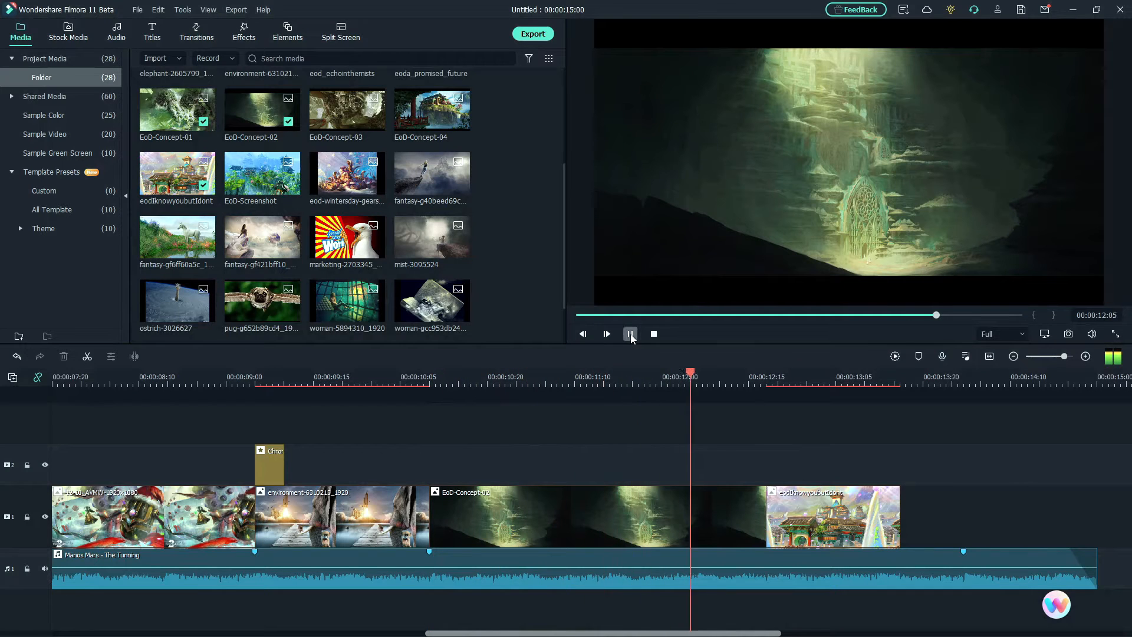
click(631, 334)
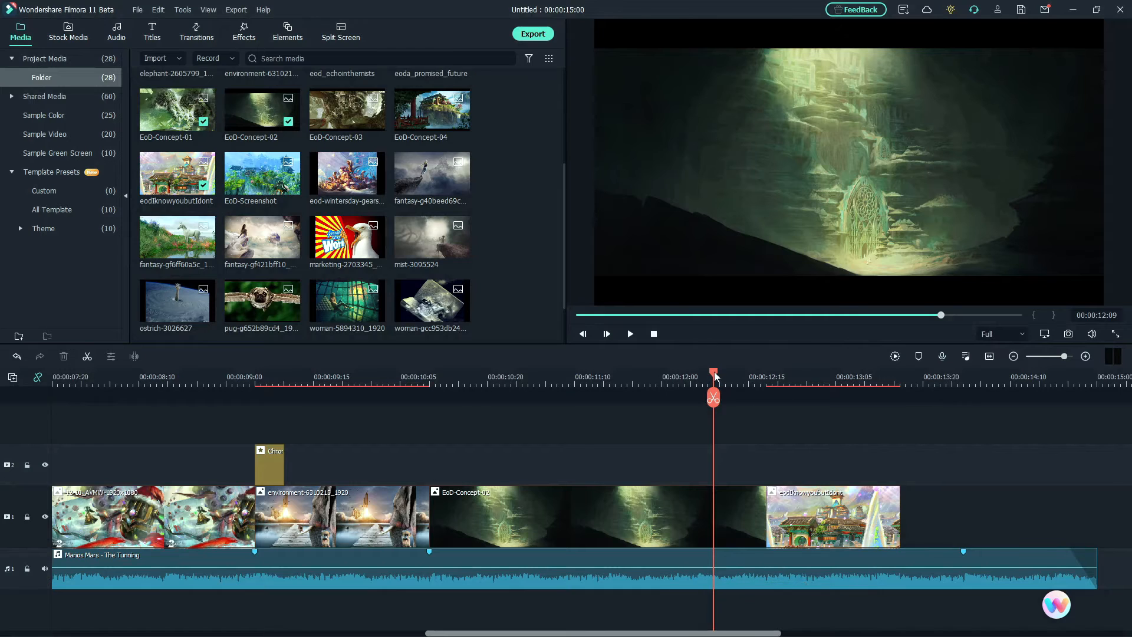
drag(713, 374, 704, 375)
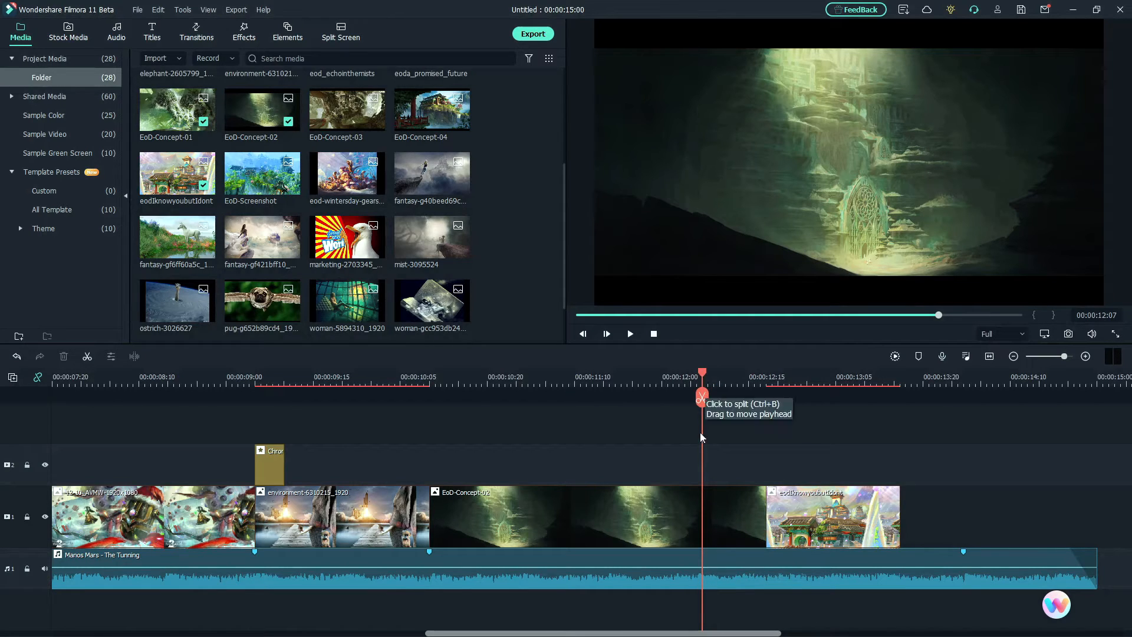
right_click(708, 559)
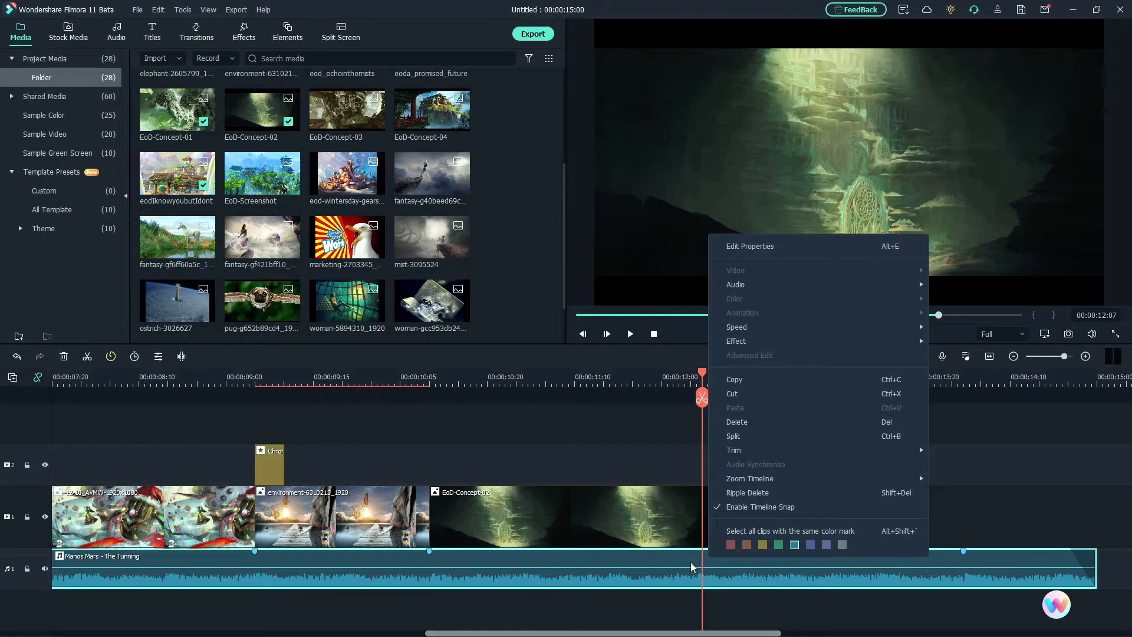
click(691, 563)
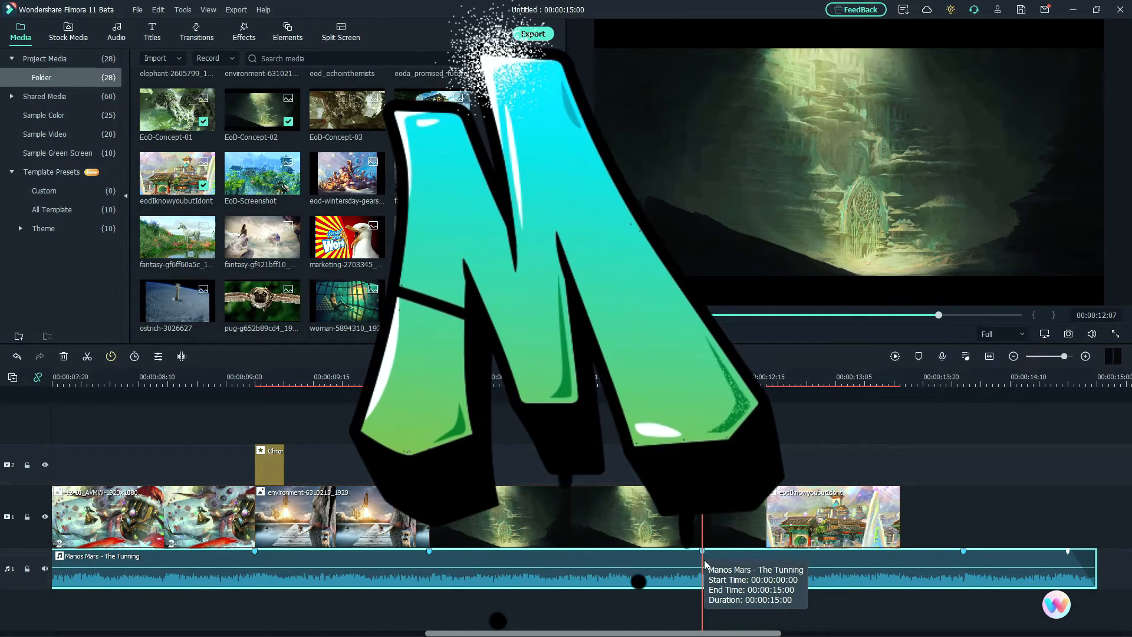
- Shorten the EoD-Concept-02 clip to end at the 00:00:12:07 beat marker and close the gap before the eodIknowyoubutIdont clip
click(704, 512)
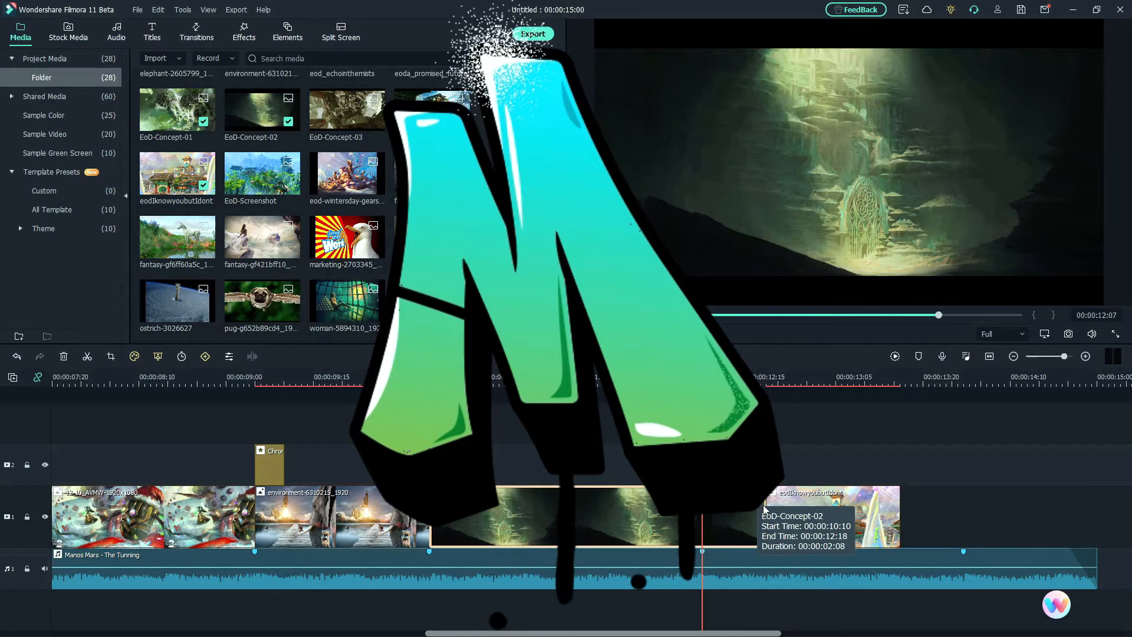
drag(765, 509, 706, 515)
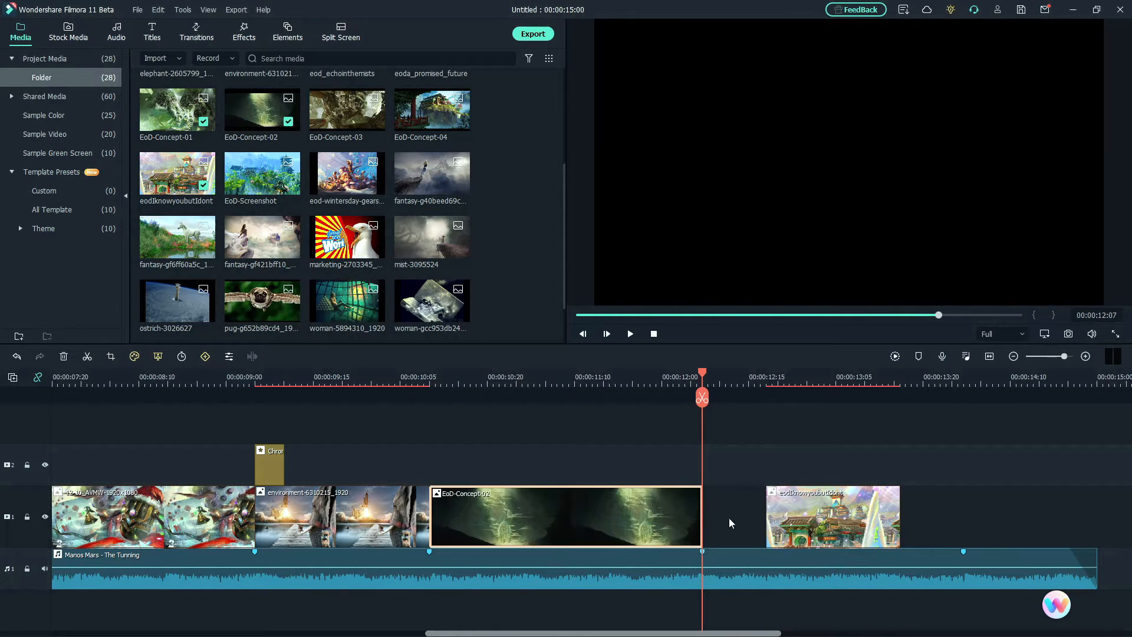
click(730, 521)
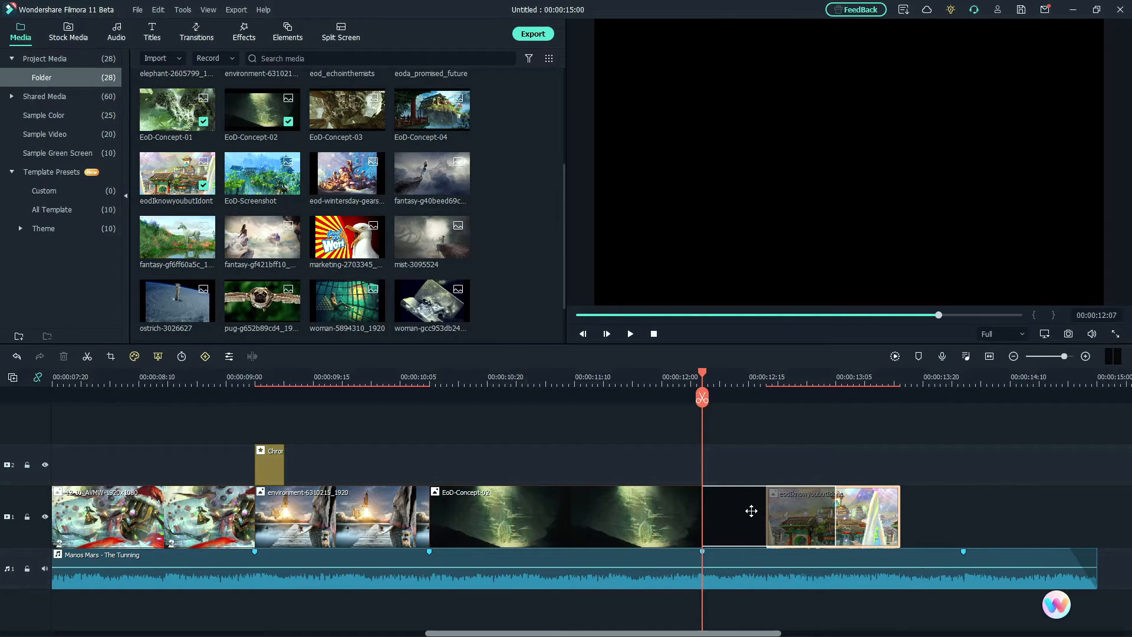
key(Delete)
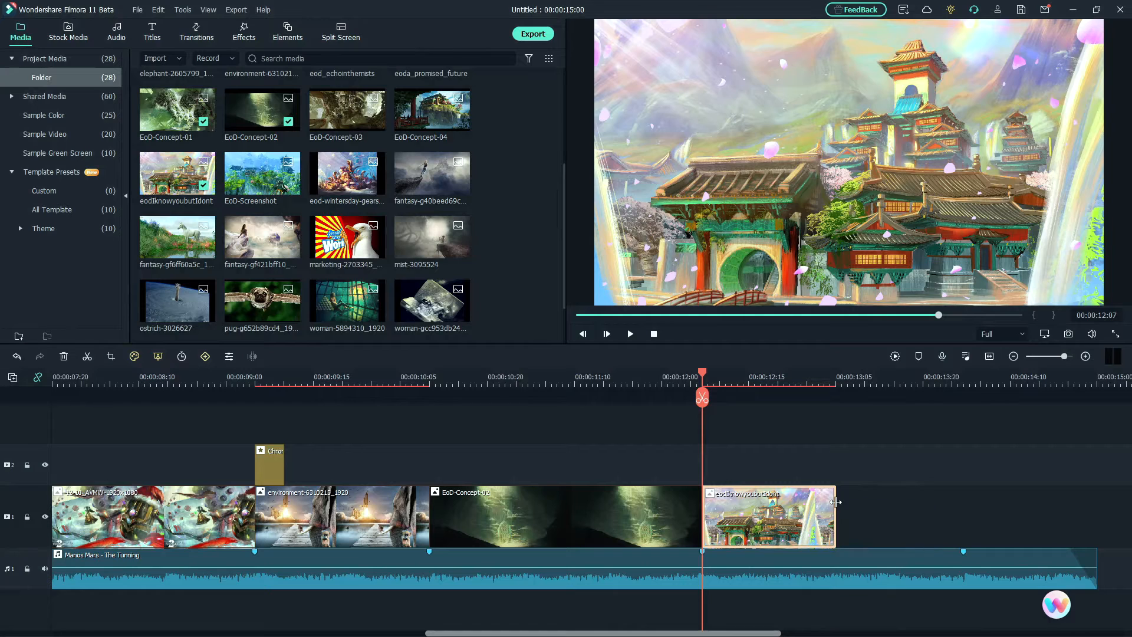
- Extend the eodIknowyoubutIdont clip to the 00:00:14:02 beat marker and fill the rest up to 00:00:15:00 with the marketing-2703345_1920 picture
drag(835, 502, 963, 519)
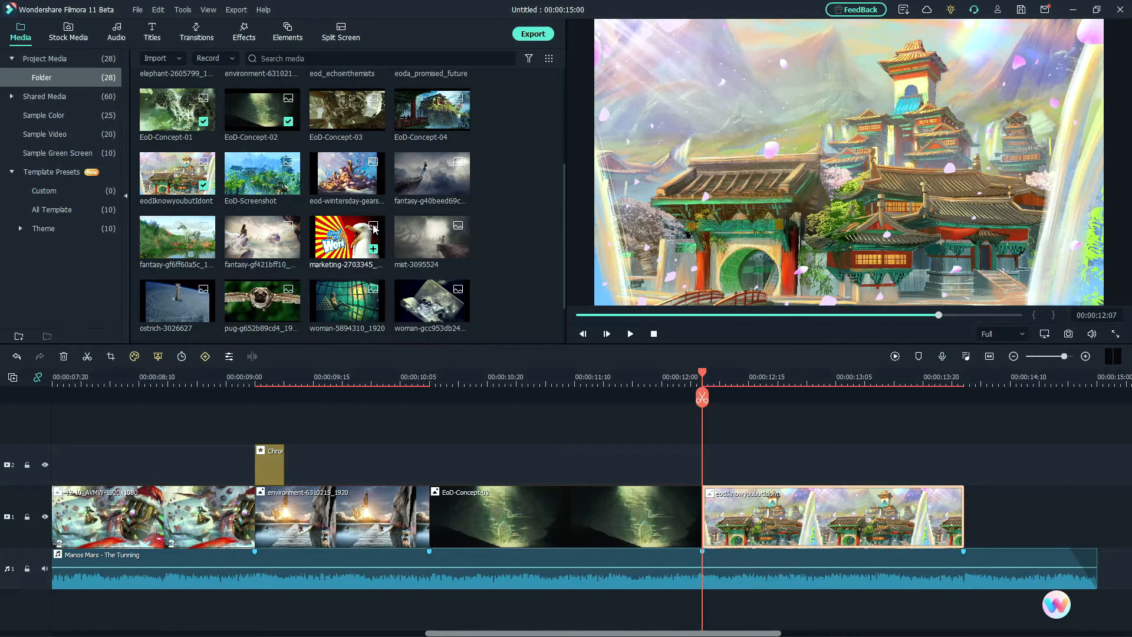
drag(348, 237, 976, 514)
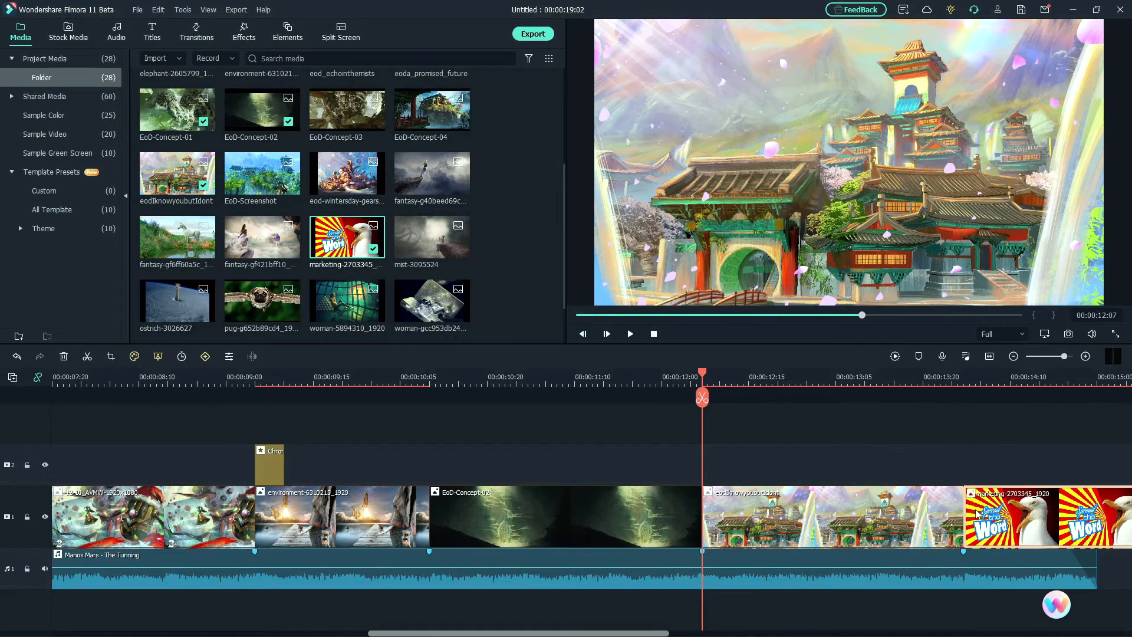
drag(604, 634, 810, 622)
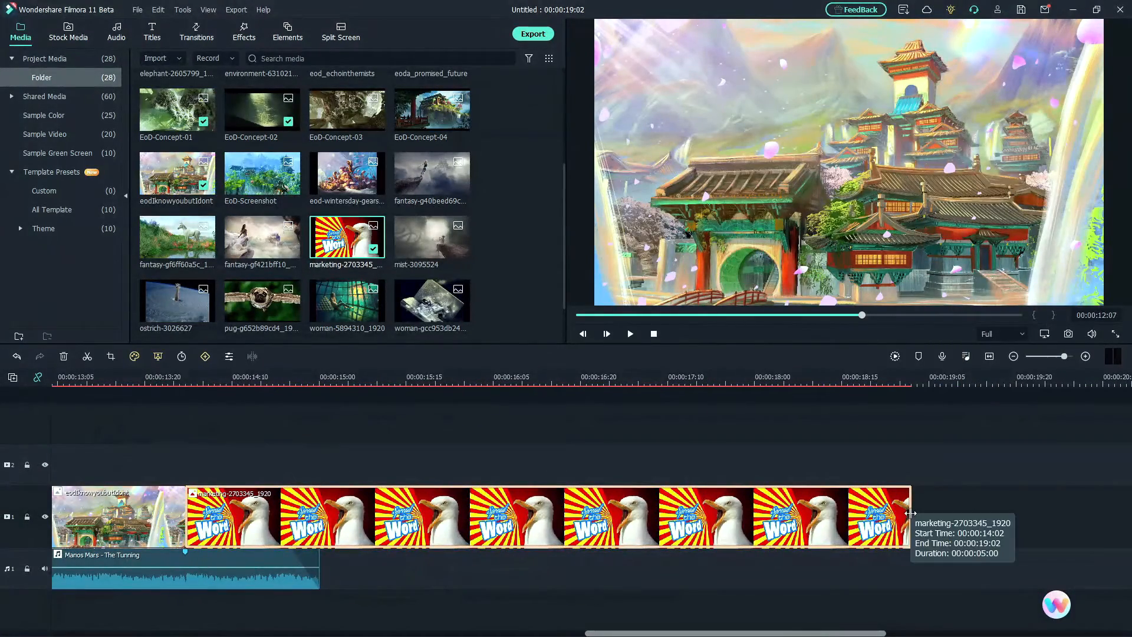
drag(913, 517, 321, 551)
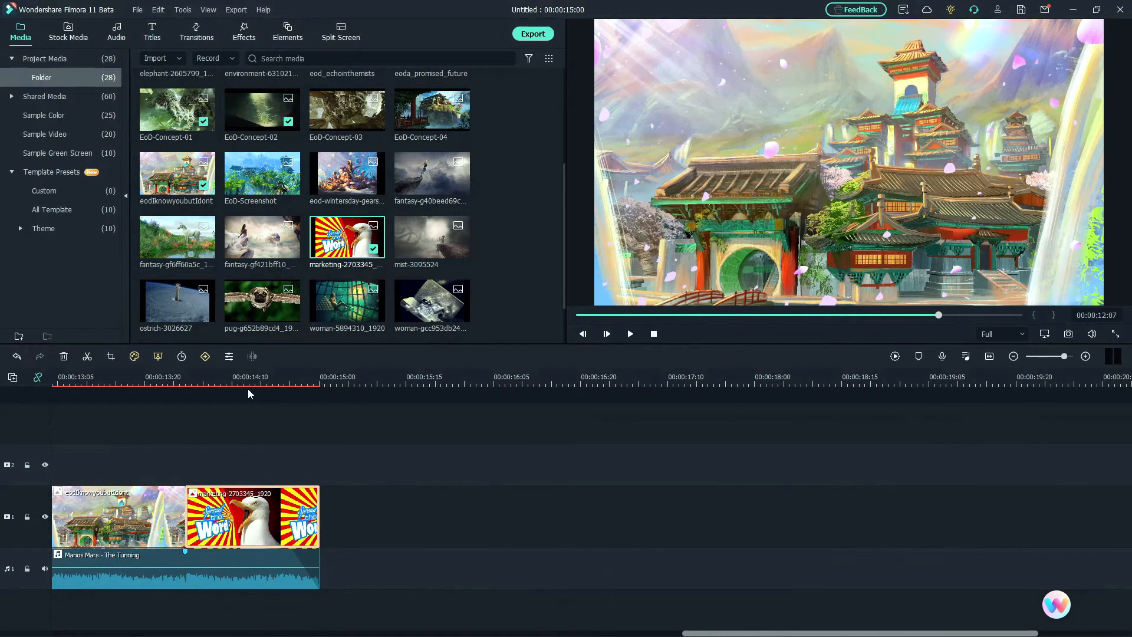
- Play the montage from 00:00:13:13 and again from the start, and lower the music clip's volume to -15.00 dB
click(104, 377)
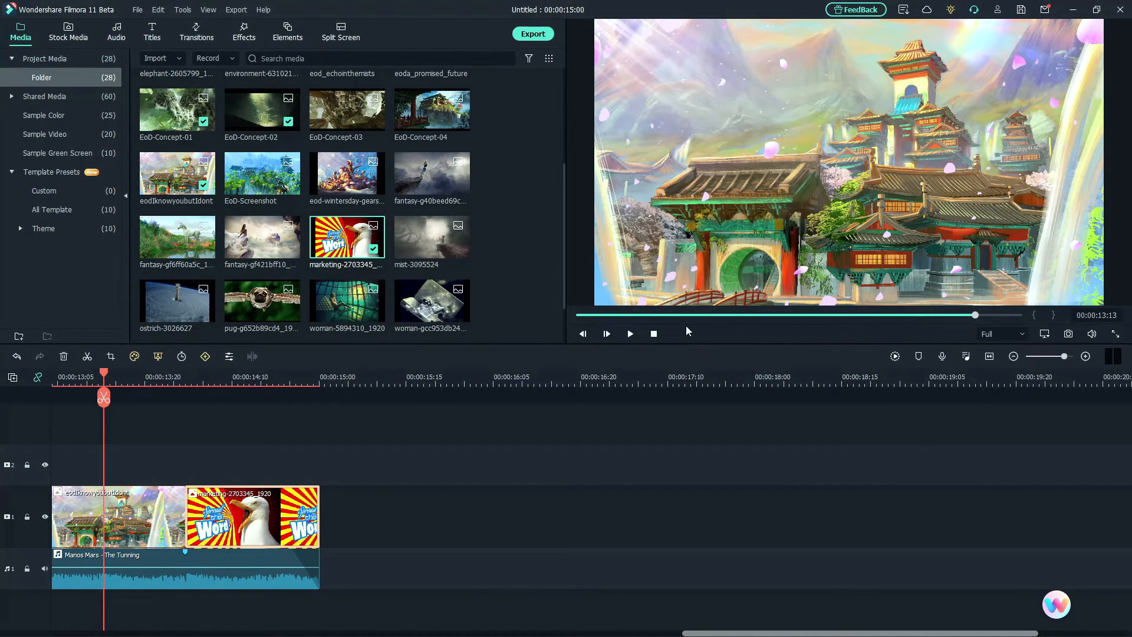
click(630, 334)
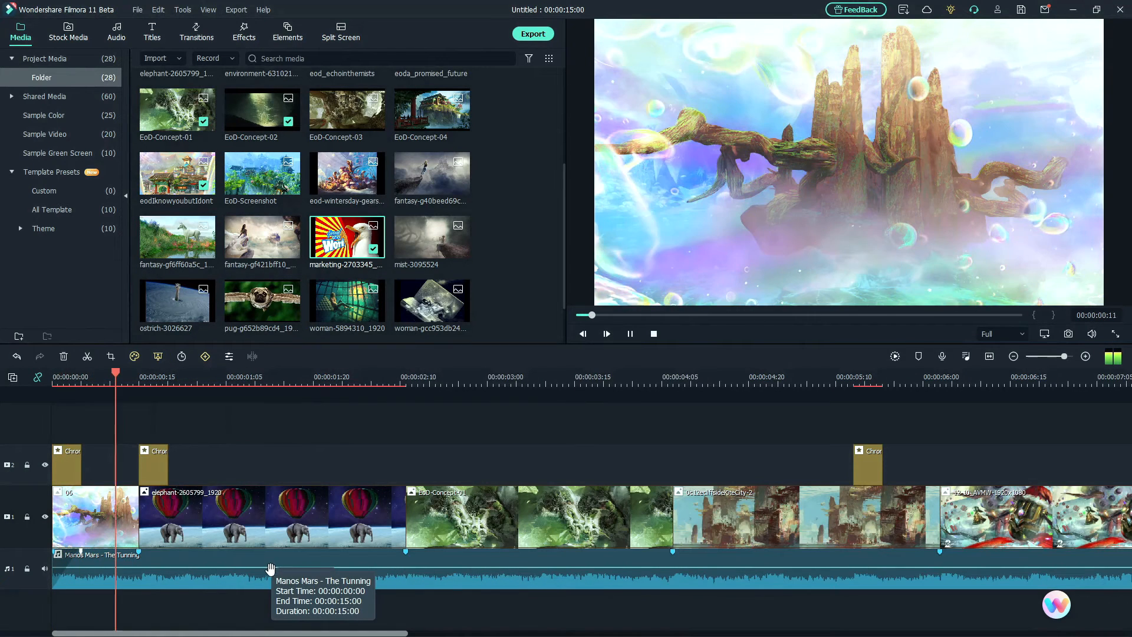
click(630, 334)
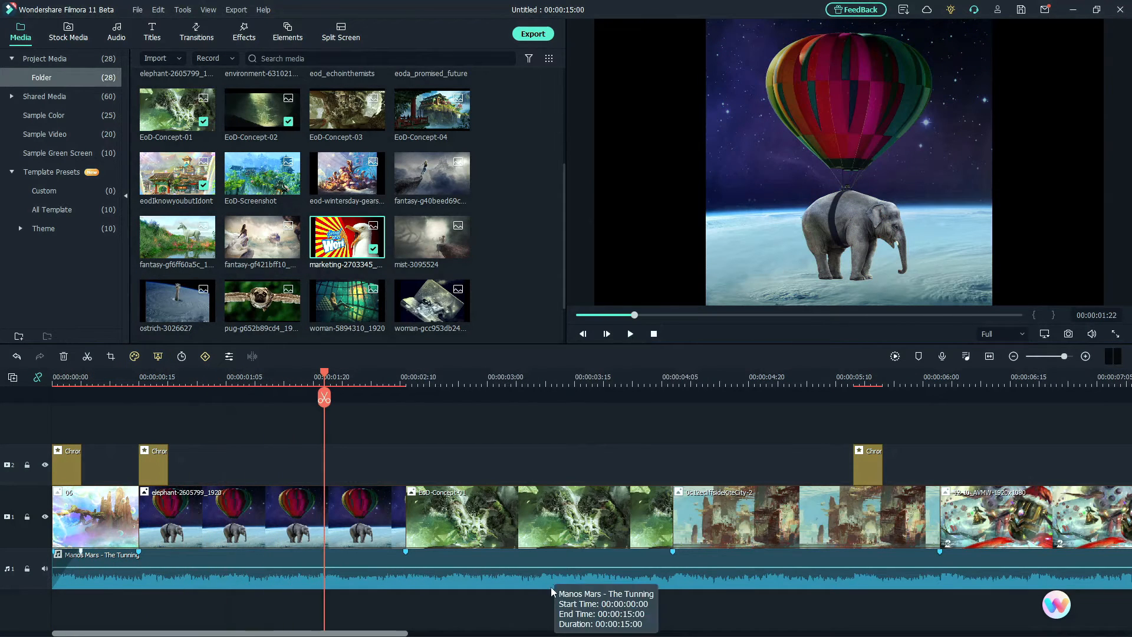
drag(539, 568, 537, 573)
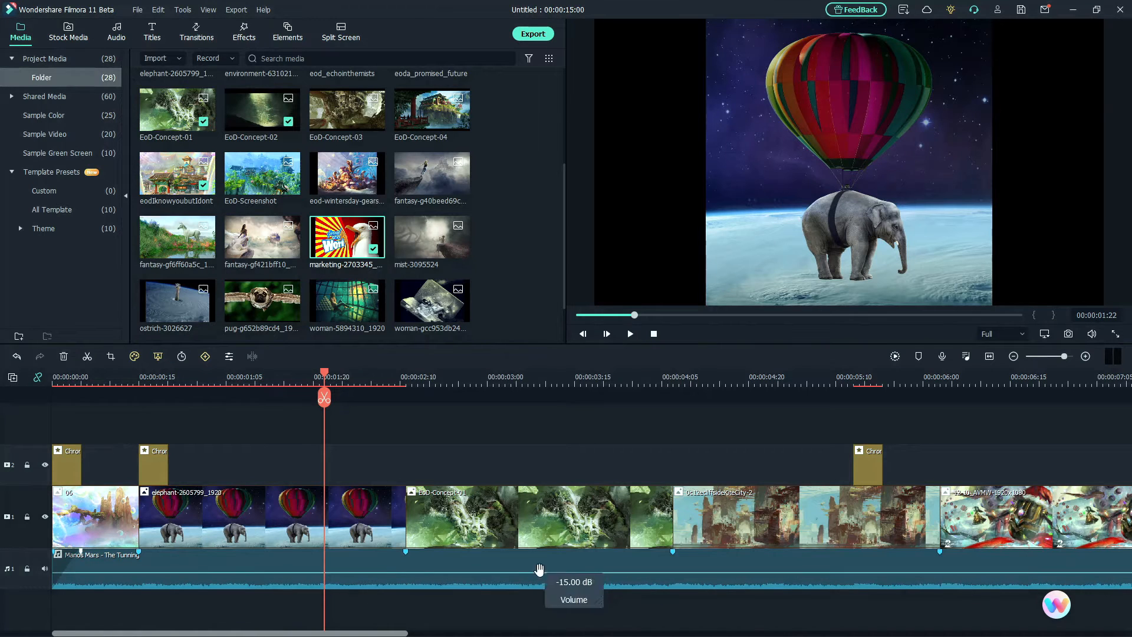
- Fit the whole montage in the timeline and play it from the elephant picture to 00:00:06:06
click(989, 357)
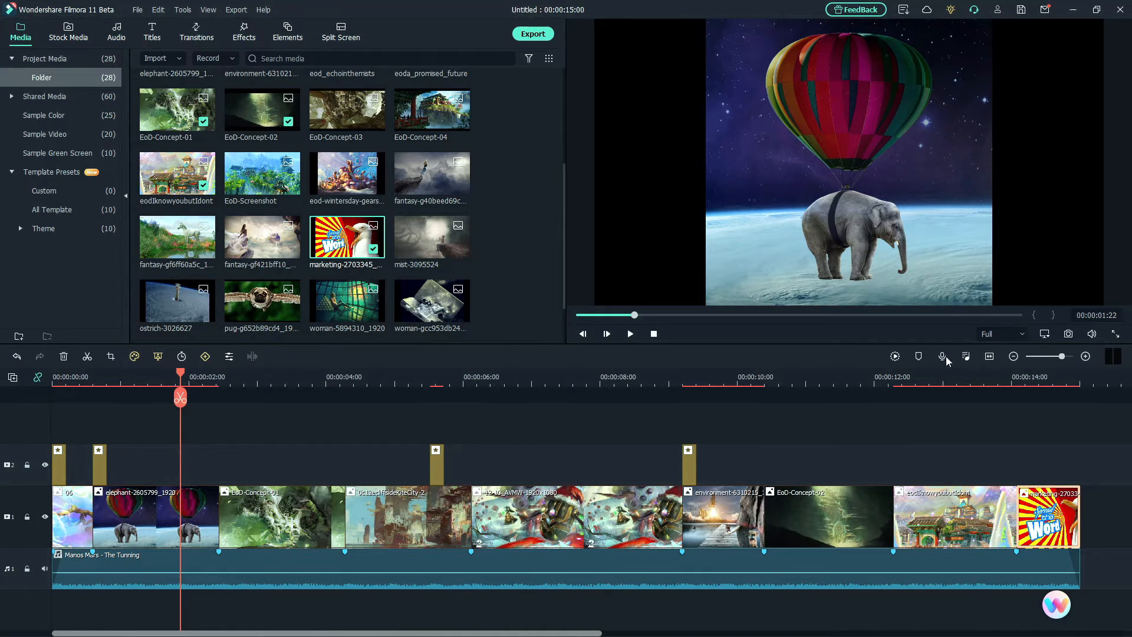
click(631, 334)
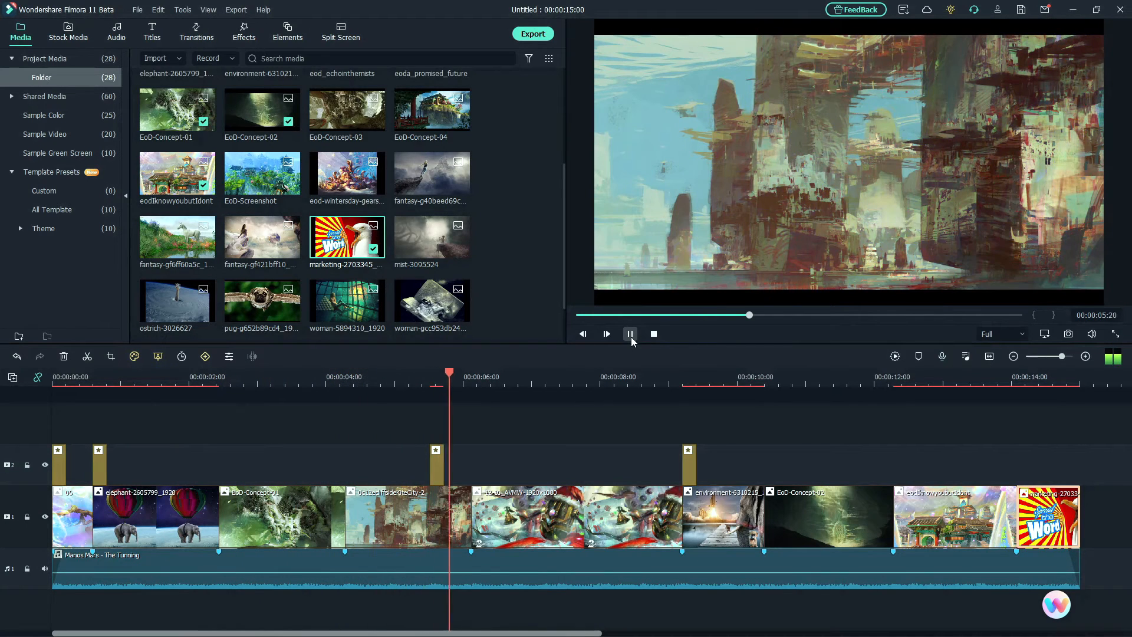
click(630, 334)
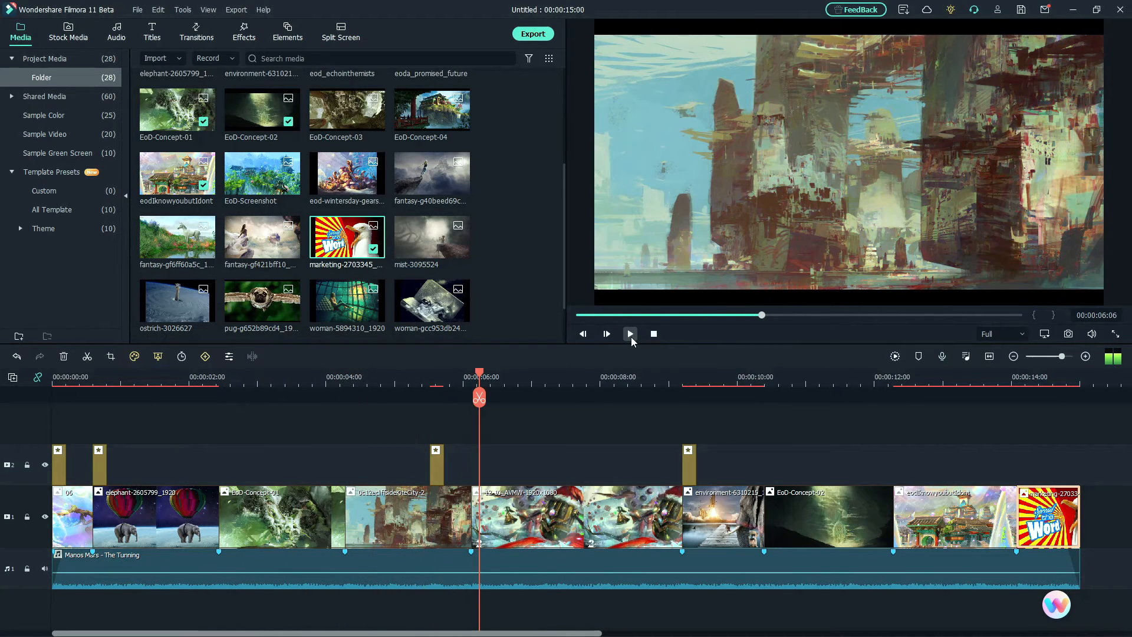
- Open the effects library and preview the Chromatic Aberration effect over the cliffside city picture at 00:00:05:15
click(684, 462)
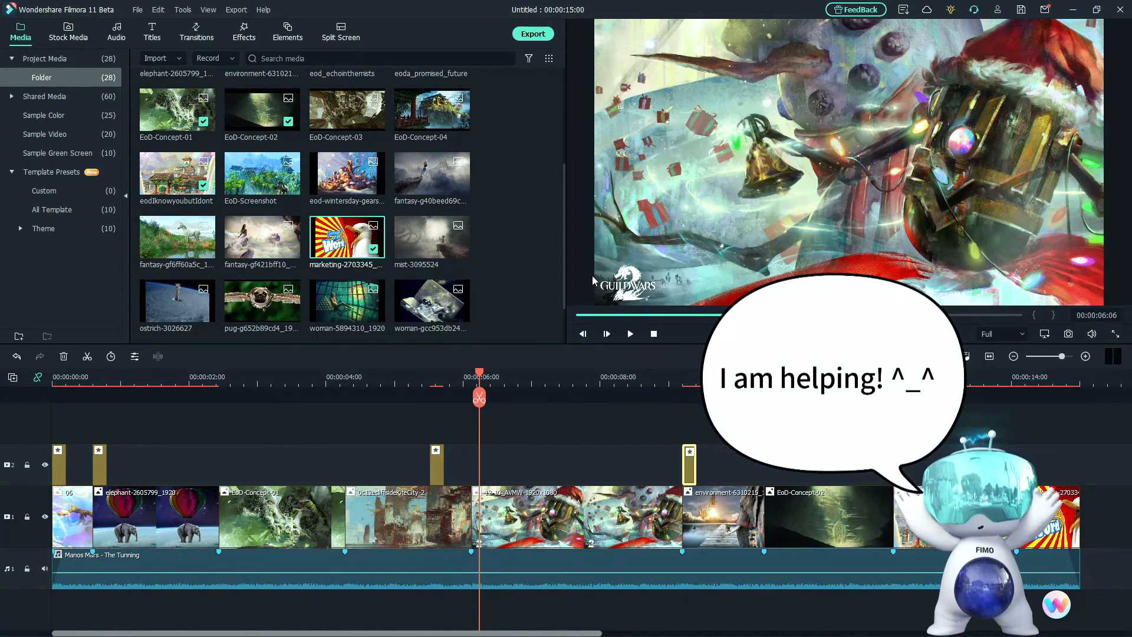
click(240, 31)
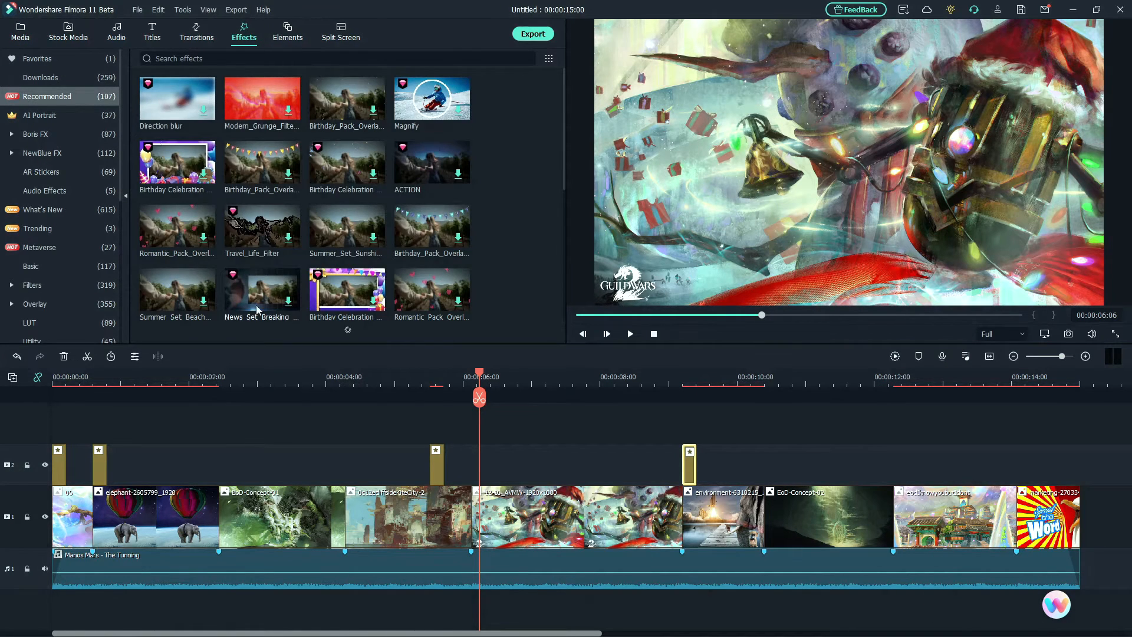
drag(674, 372, 902, 380)
click(283, 468)
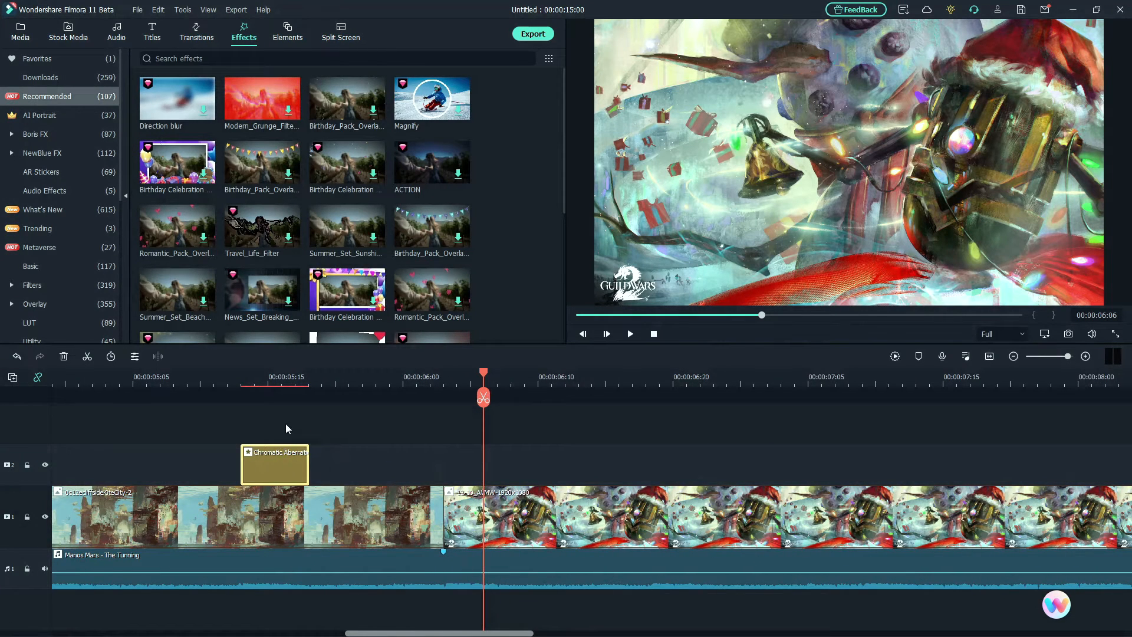
click(268, 384)
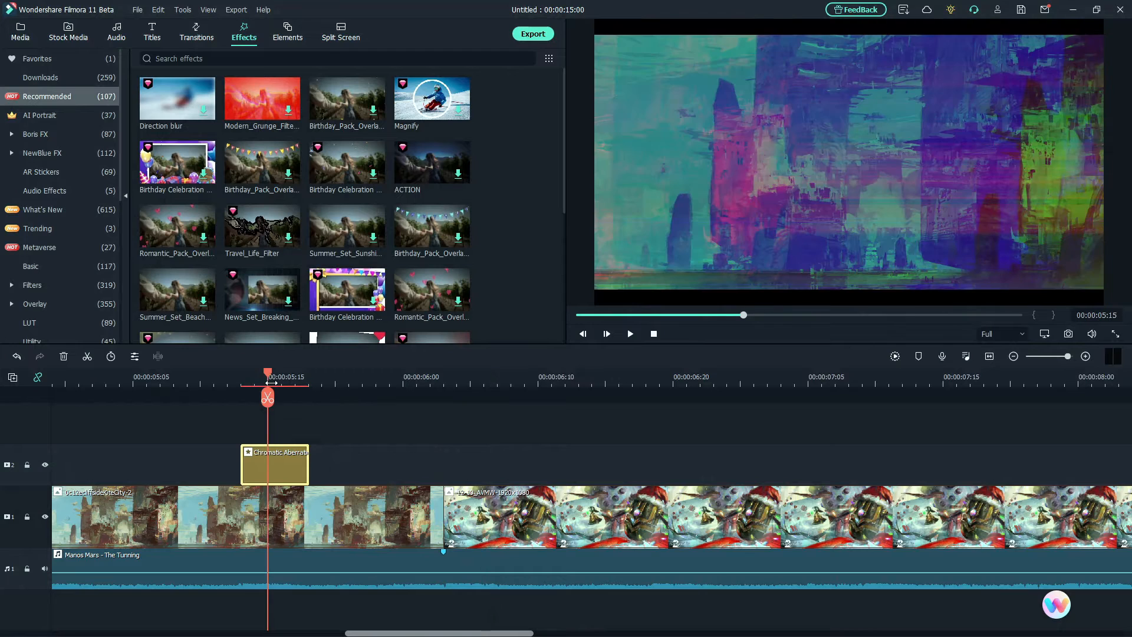
- Open the settings of the Chromatic Aberration effect at 00:00:05:15 and try out a lower Alpha value
double_click(279, 469)
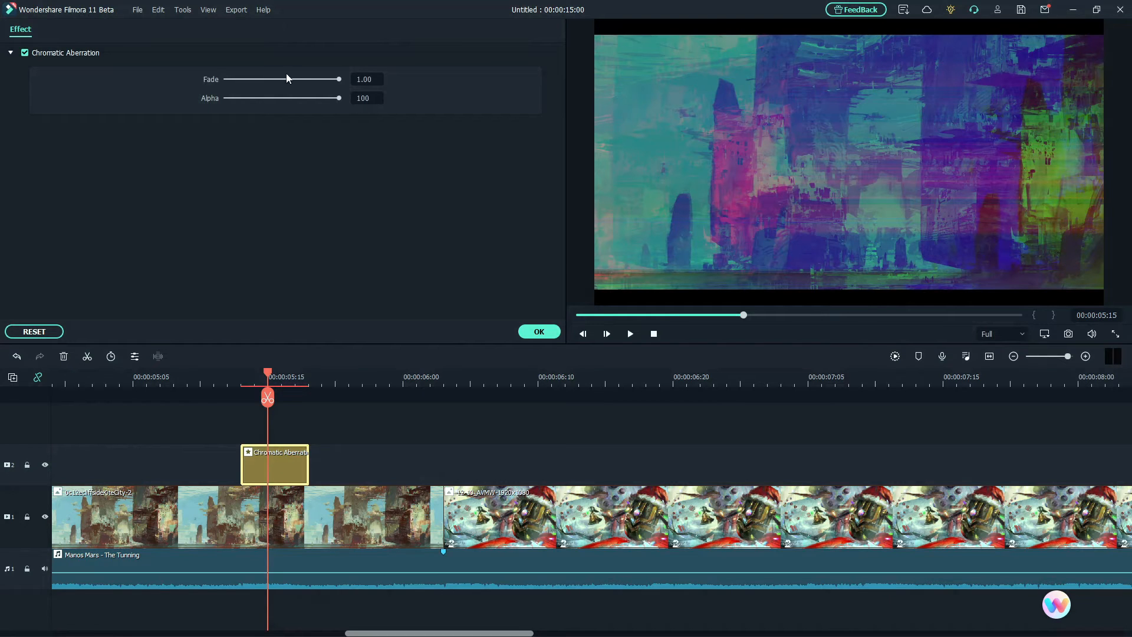
drag(339, 99, 273, 98)
click(407, 98)
click(538, 331)
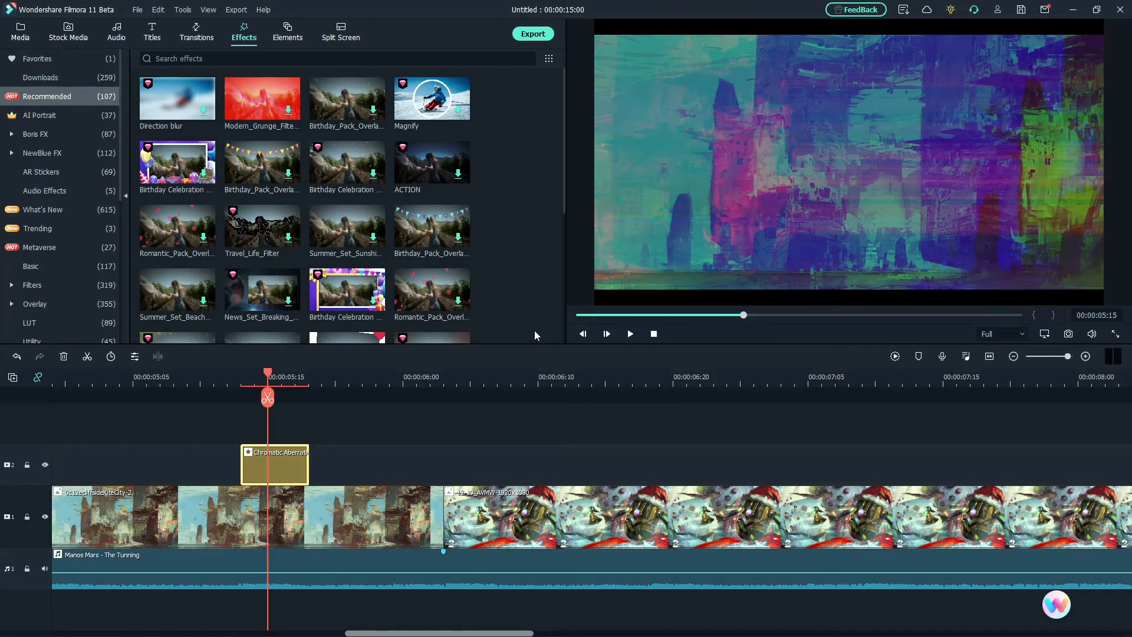
- Play the montage from the very beginning into the elephant picture, up to 00:00:00:22
click(653, 334)
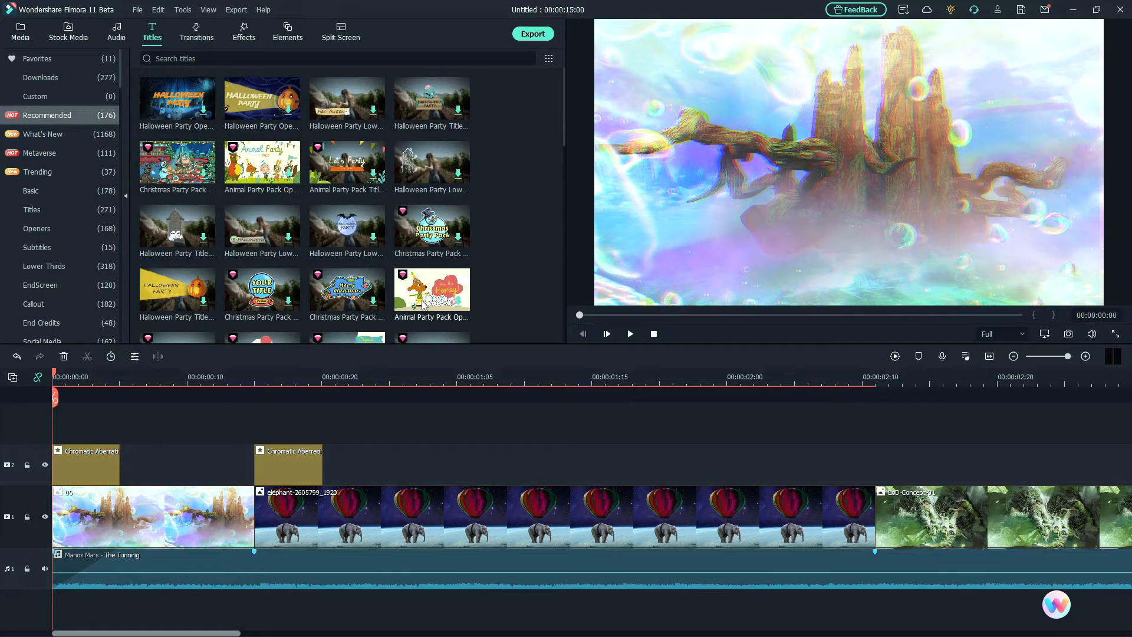
click(630, 333)
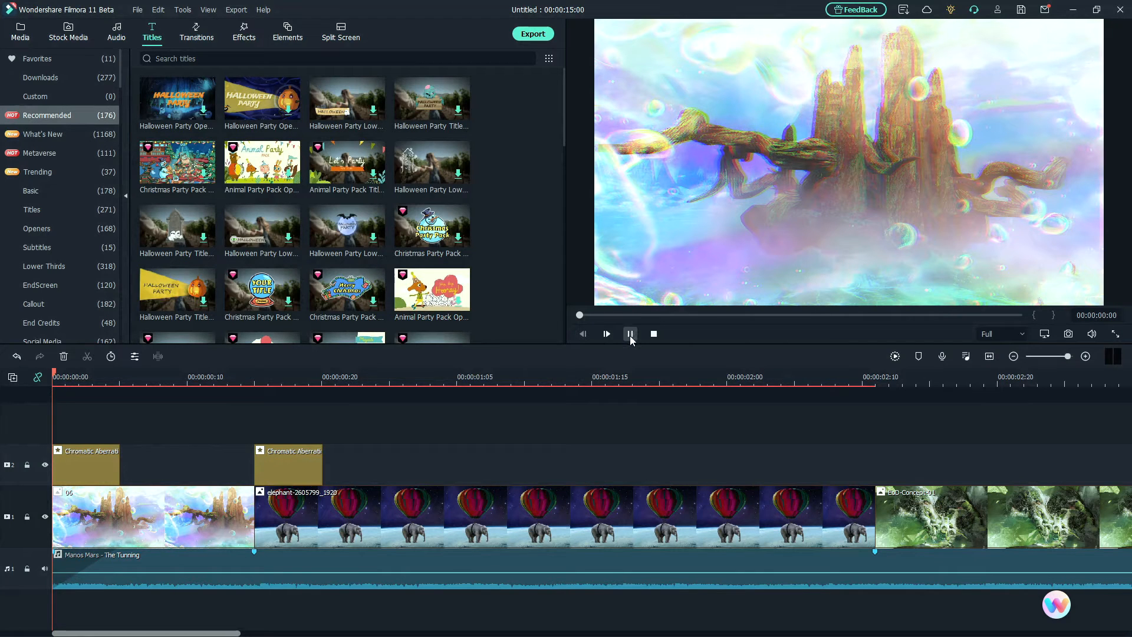
click(630, 333)
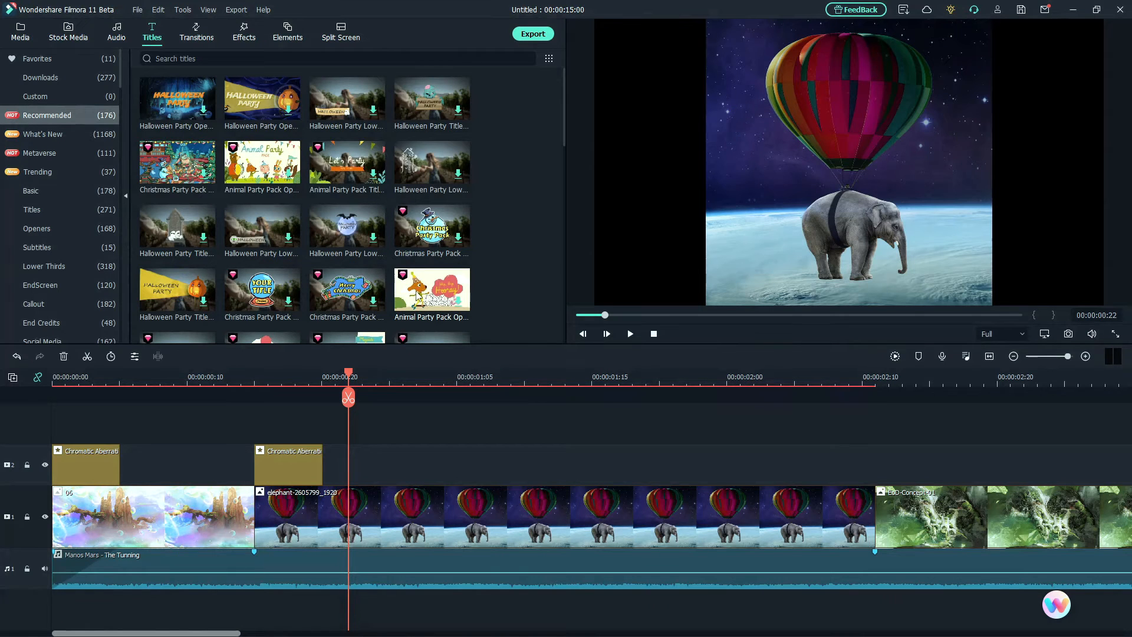
- Search the titles for "party" and place the Birthday_Pack_Opener_3 title at the montage's start on a new track above the effects
click(180, 59)
text(party)
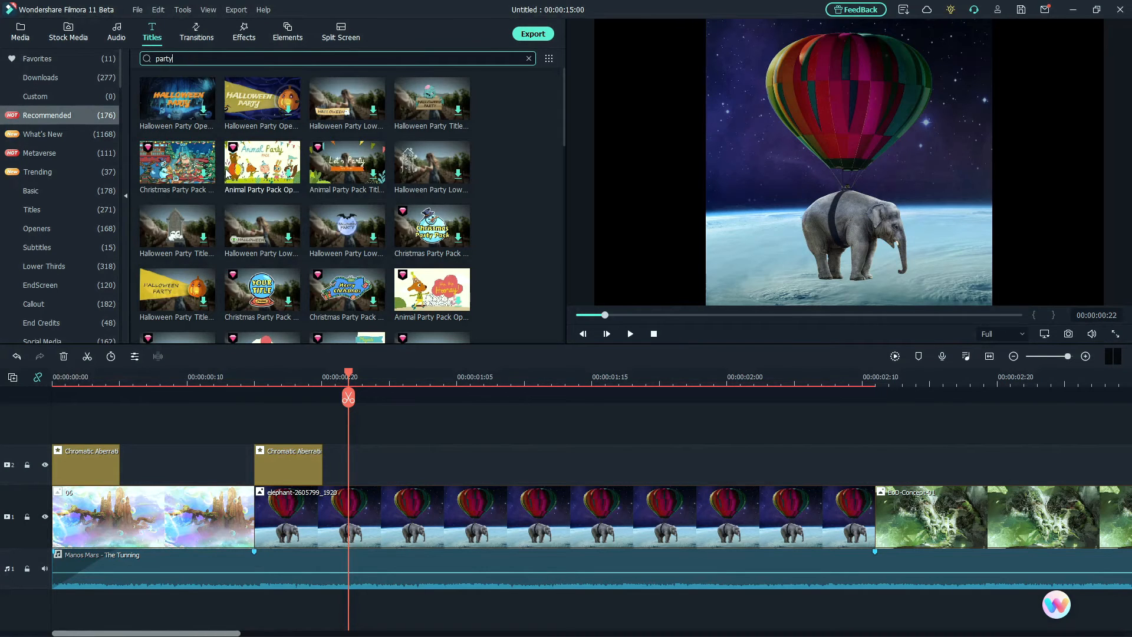
scroll(247, 163, down, 10)
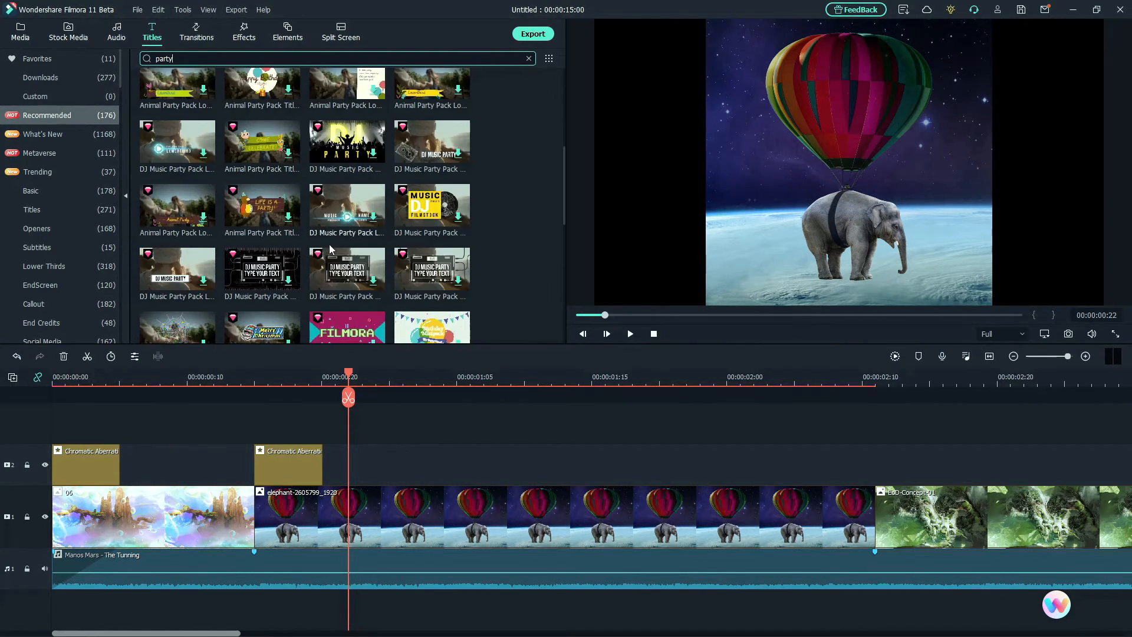
scroll(348, 266, down, 5)
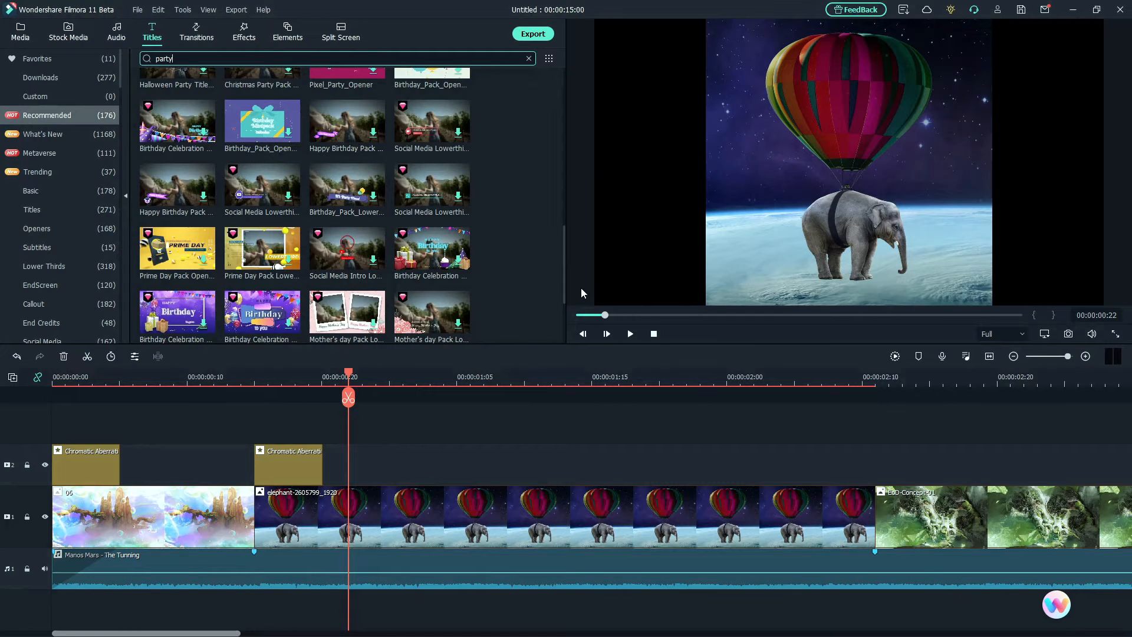
drag(431, 261, 56, 416)
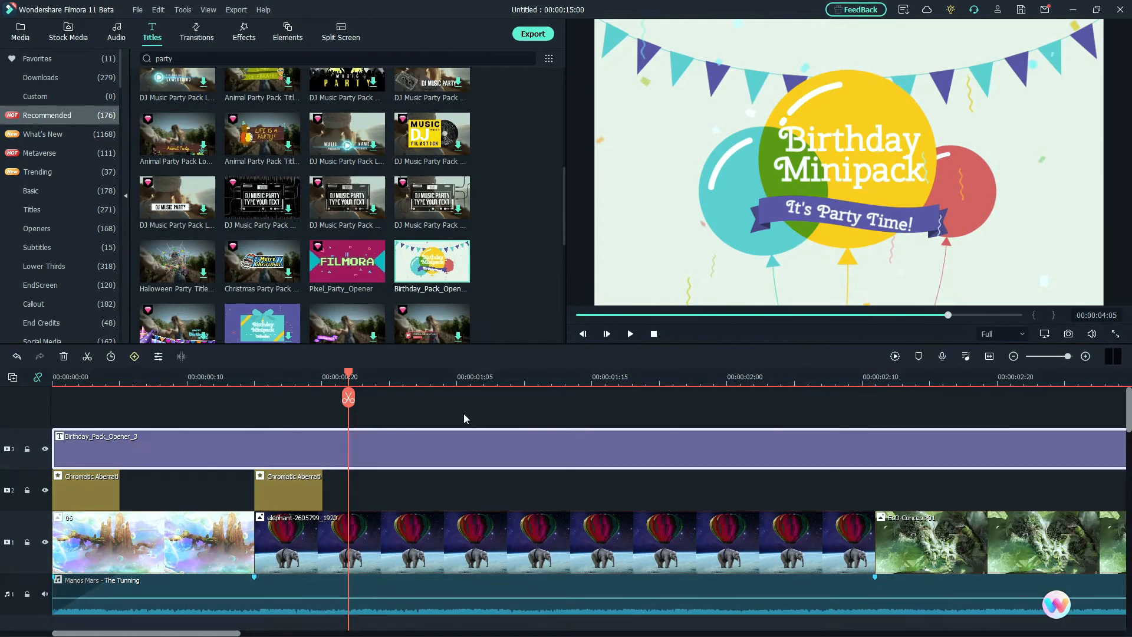
click(990, 358)
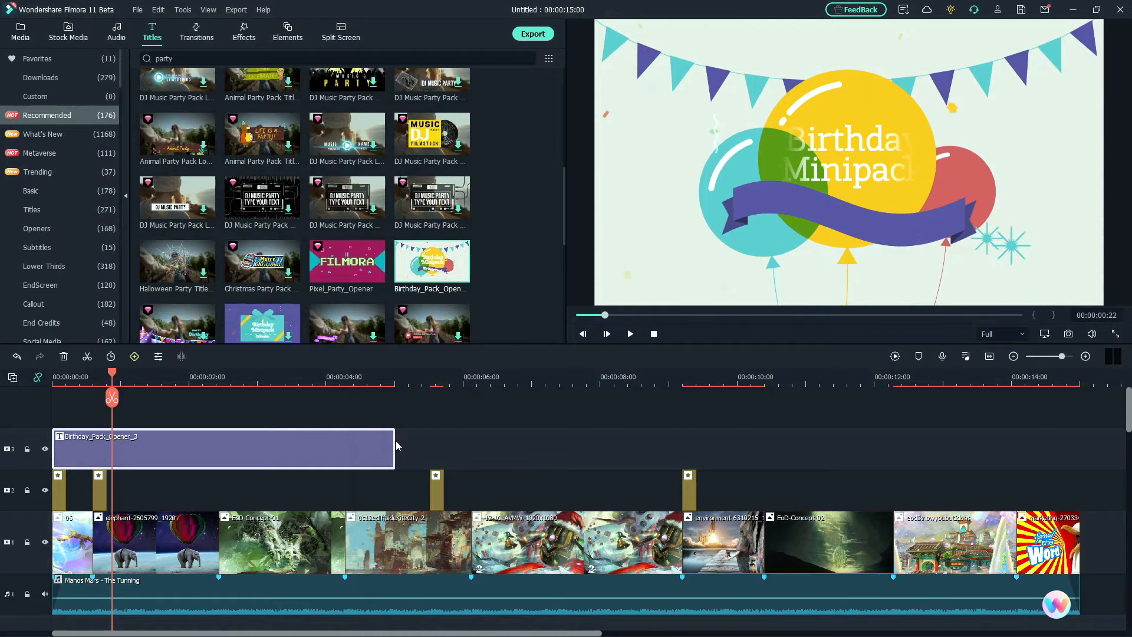
- Move the Birthday_Pack_Opener_3 title onto the picture track ahead of the first picture and change its two heading lines to "Auto" and "Montage"
drag(287, 449, 286, 542)
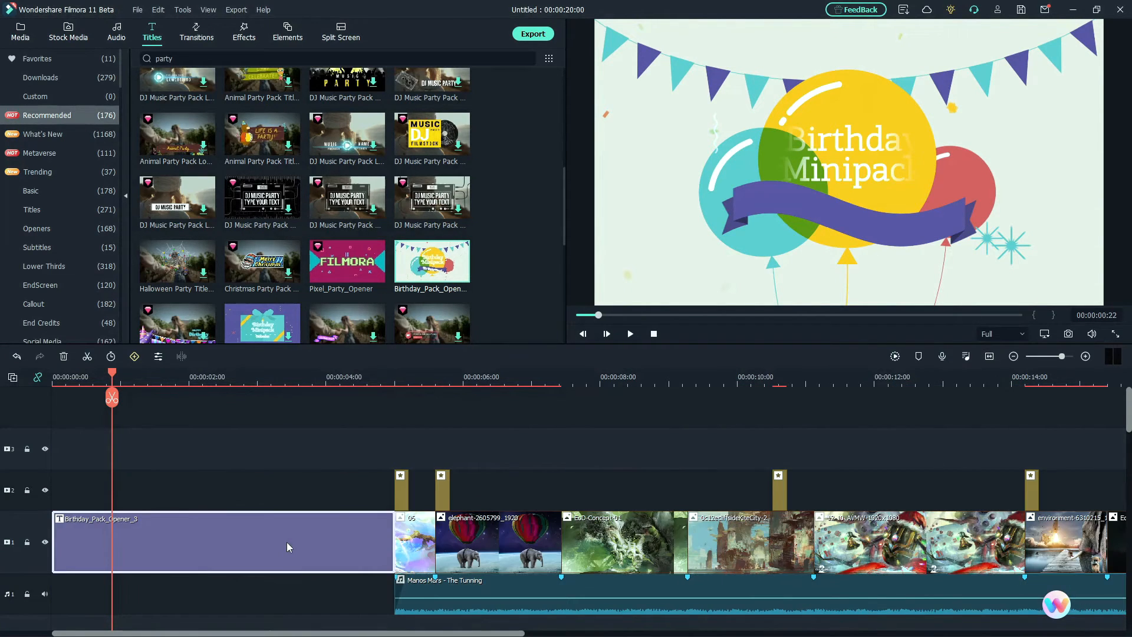
double_click(287, 543)
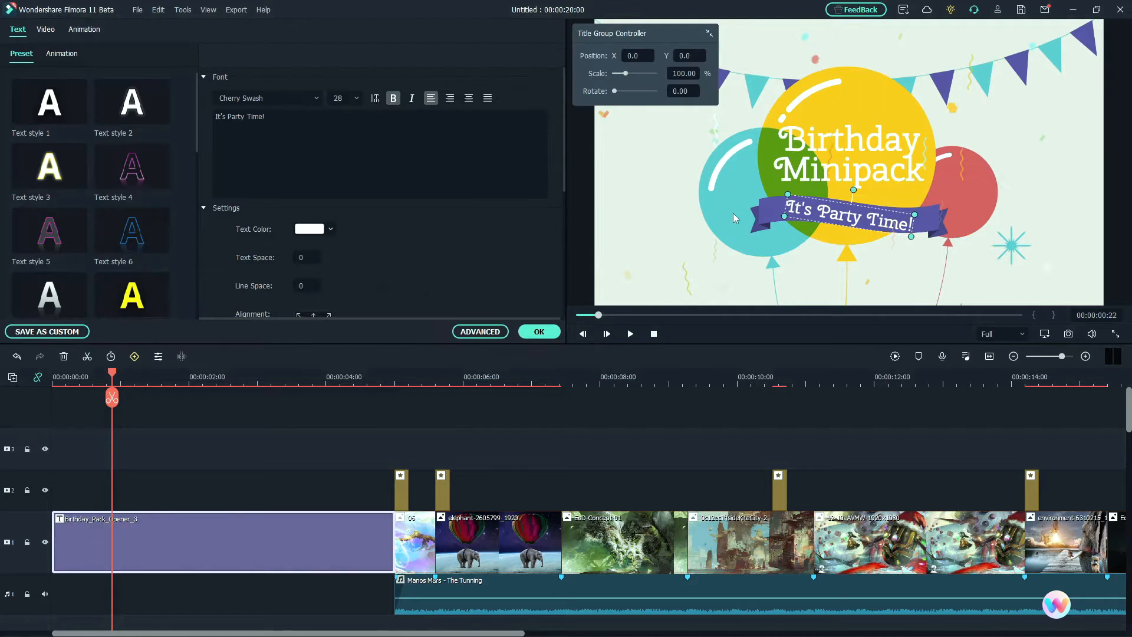
click(880, 120)
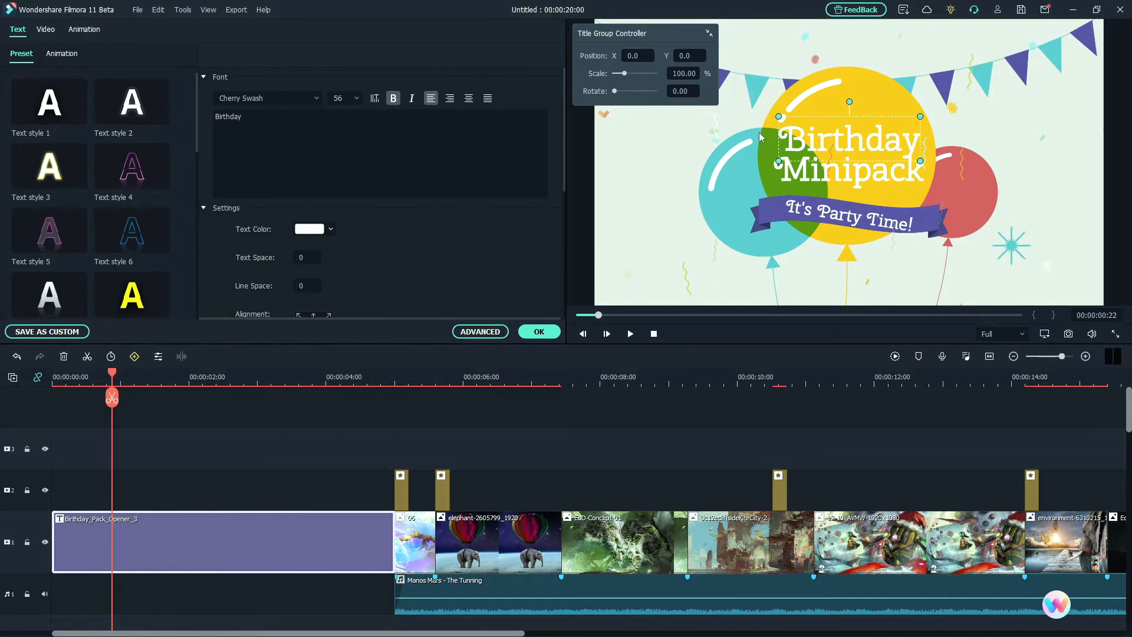
key(ctrl+a)
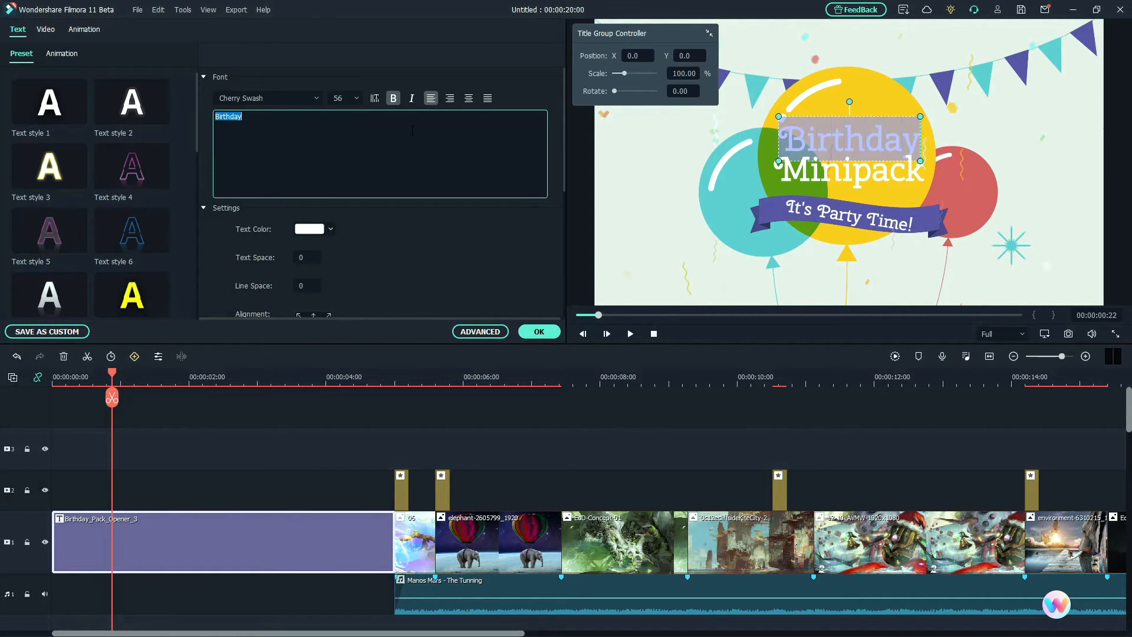
text(Auto)
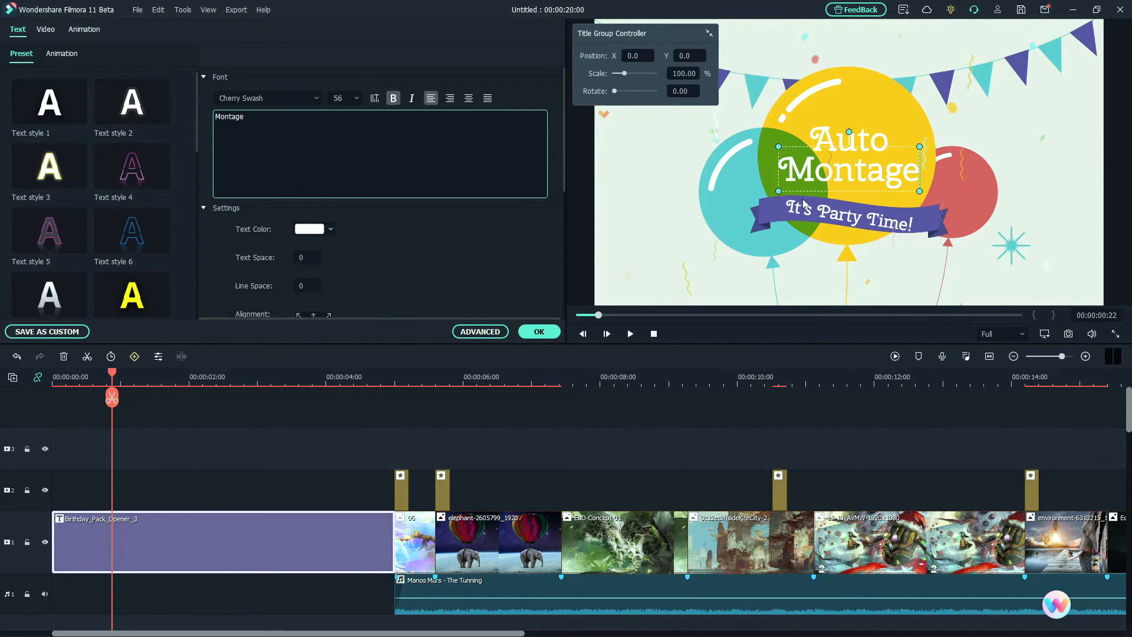
- Change the banner text to "Fun With Filmora!" and rotate it slightly to fit the ribbon
click(802, 202)
text(Fun Wit)
text(h Filmora!)
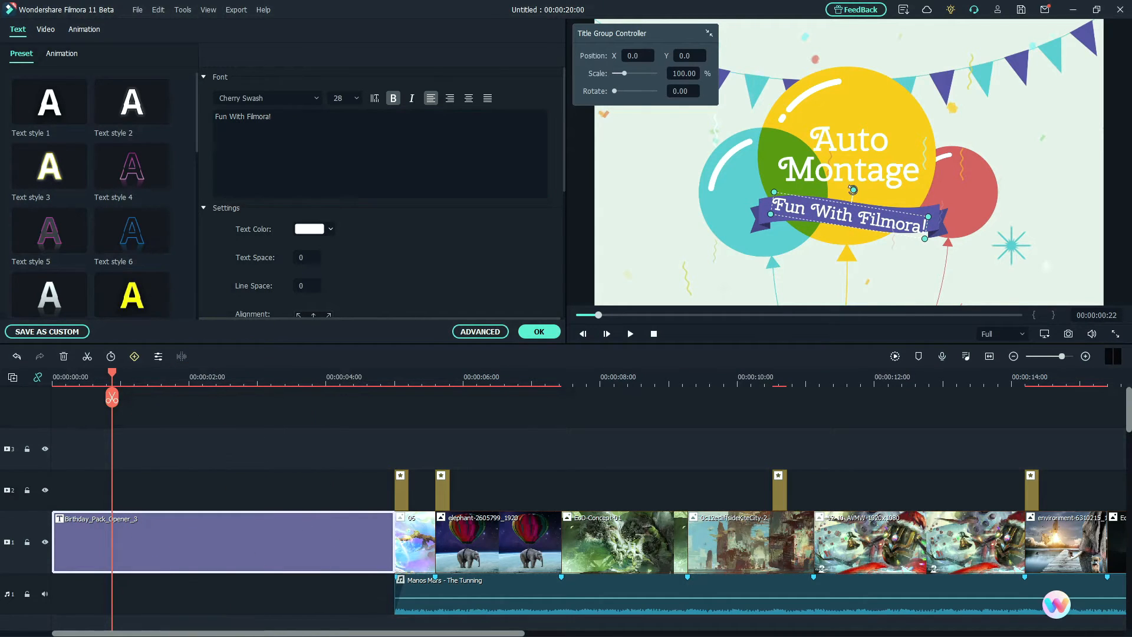
drag(853, 189, 852, 190)
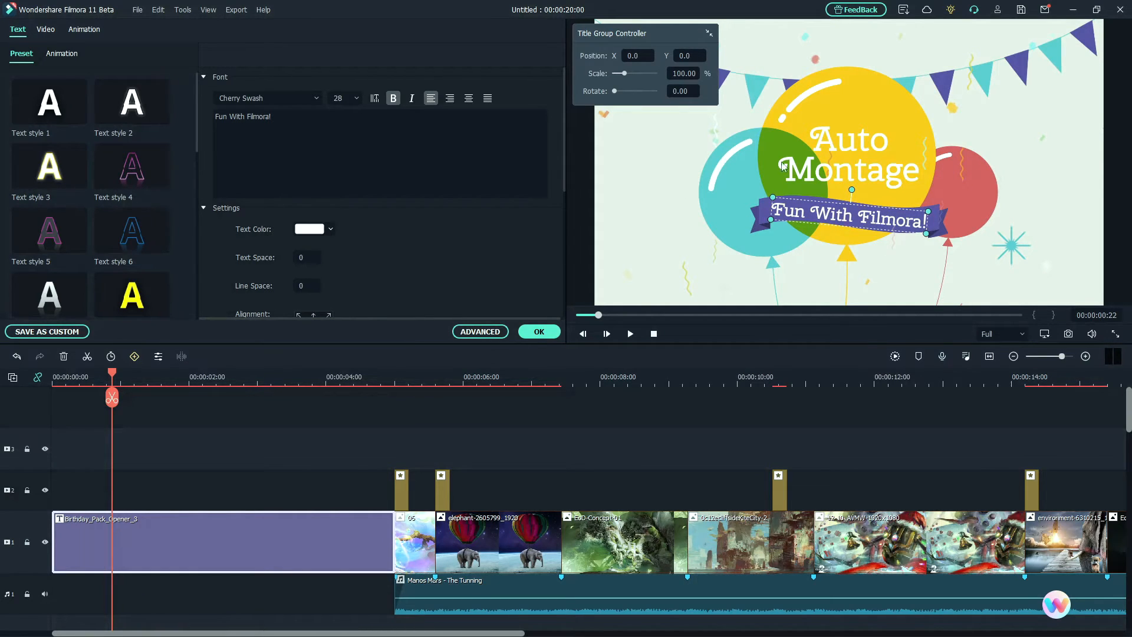
- Compare Text style 2 and Text style 1 on the heading word "Auto" and apply Text style 3 to it
click(836, 147)
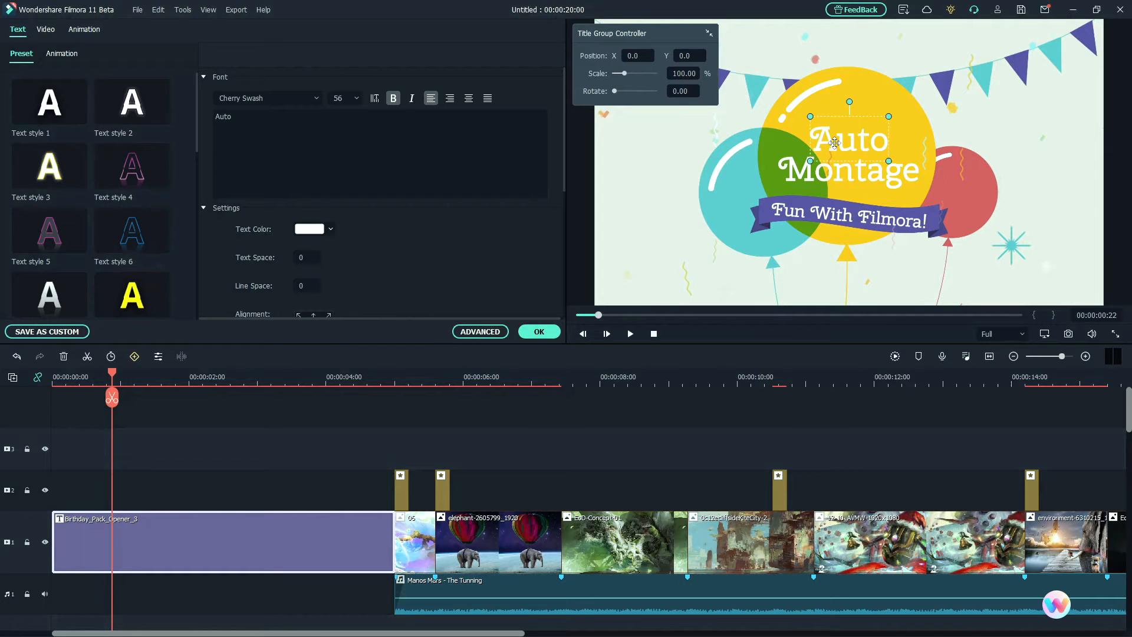
scroll(436, 236, down, 5)
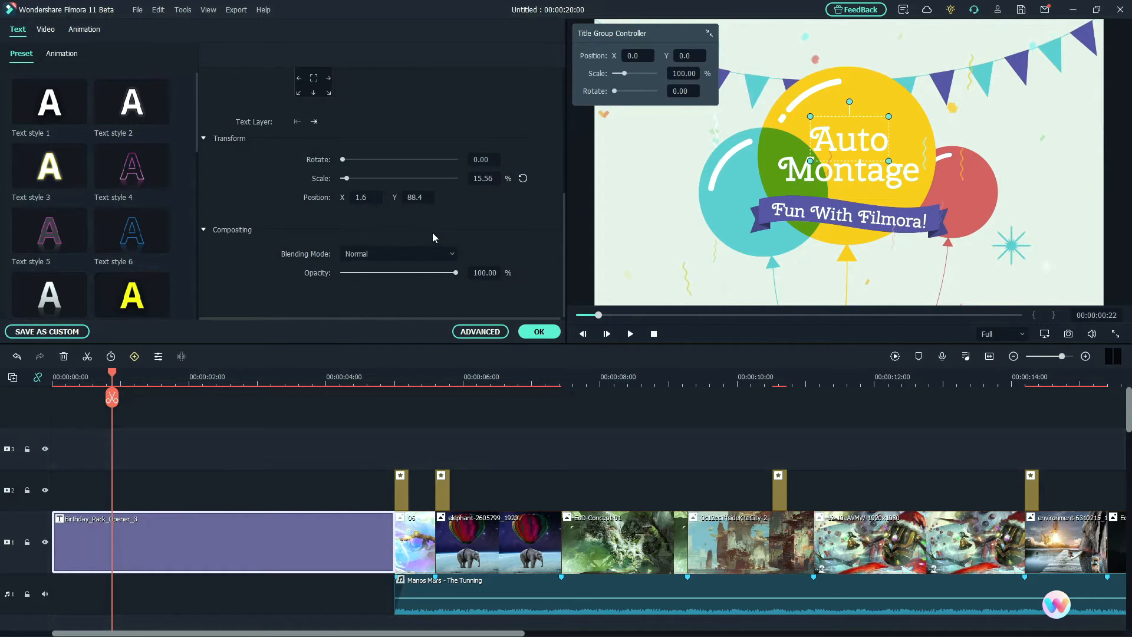
scroll(432, 233, up, 5)
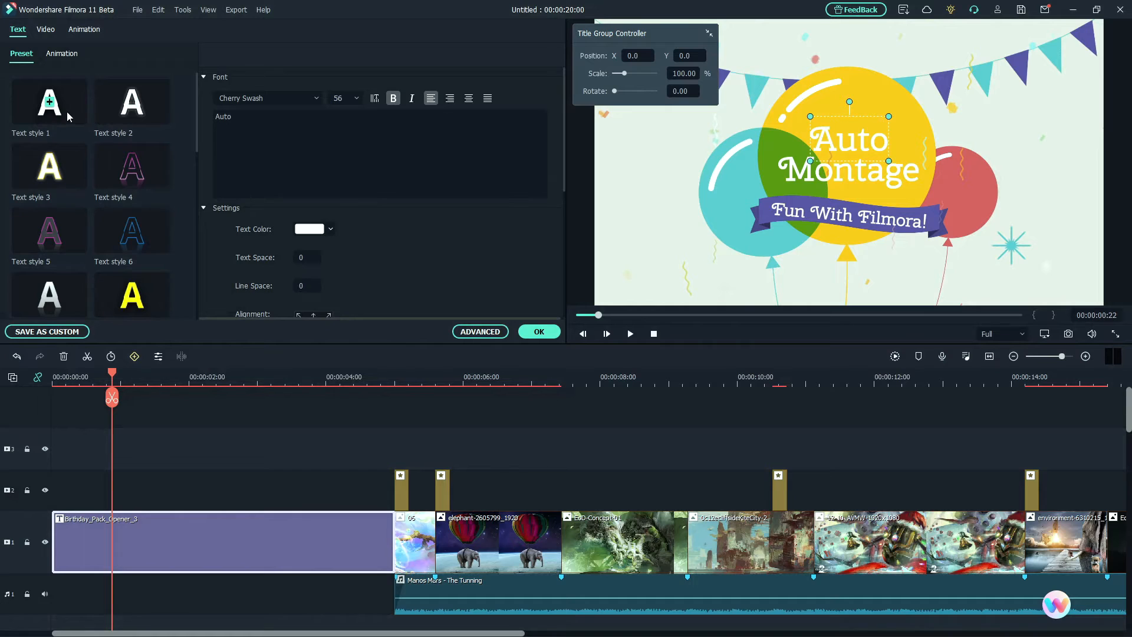
click(101, 115)
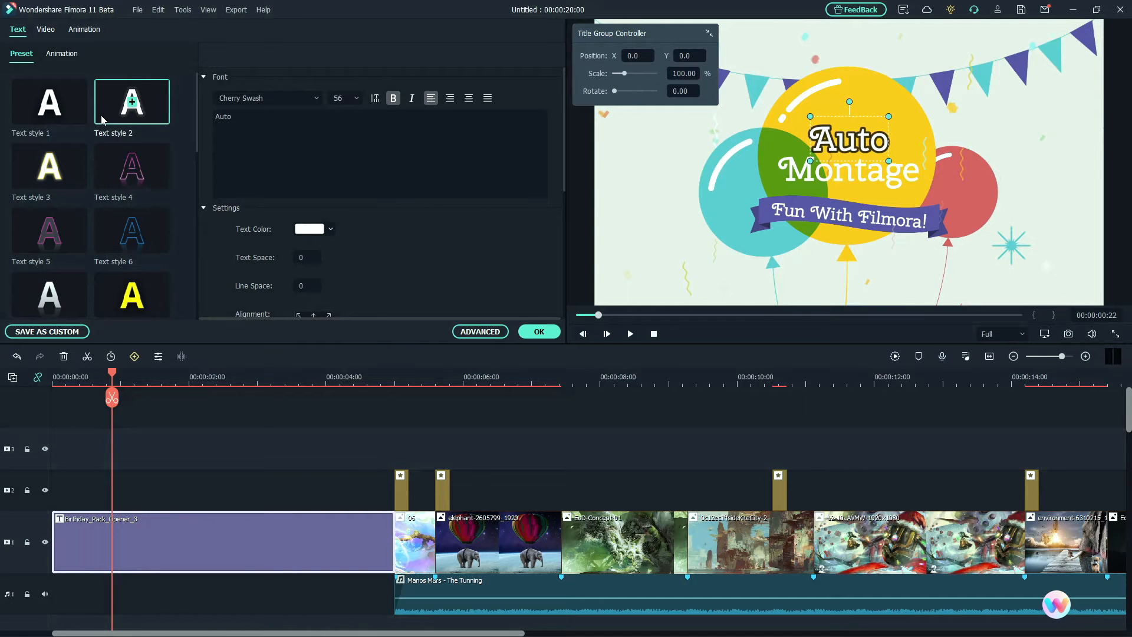
click(65, 120)
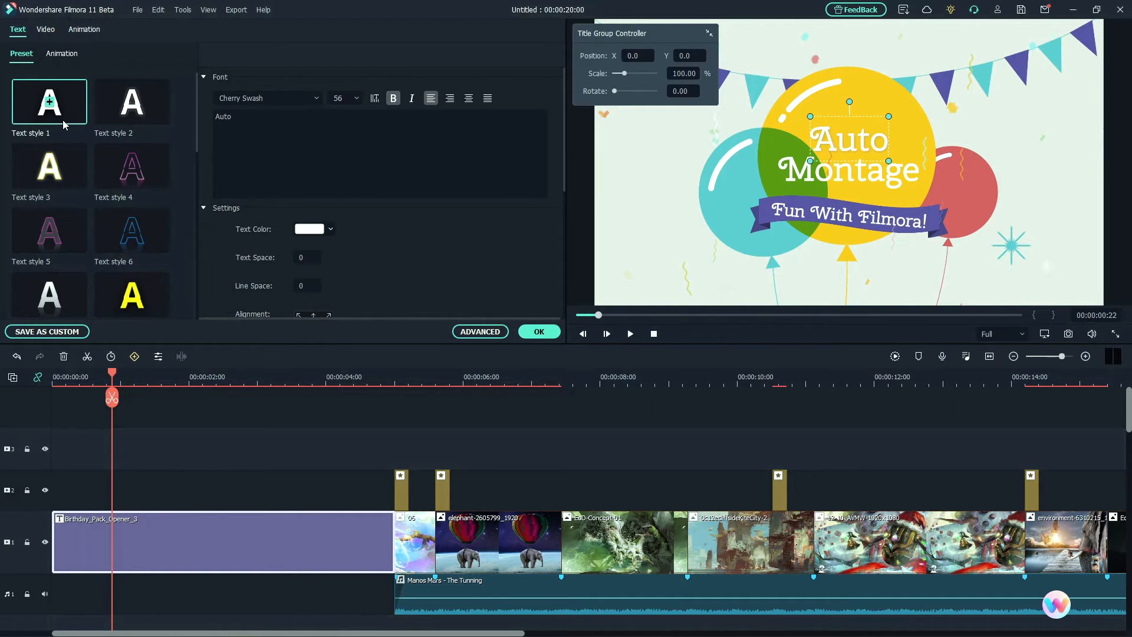
click(102, 119)
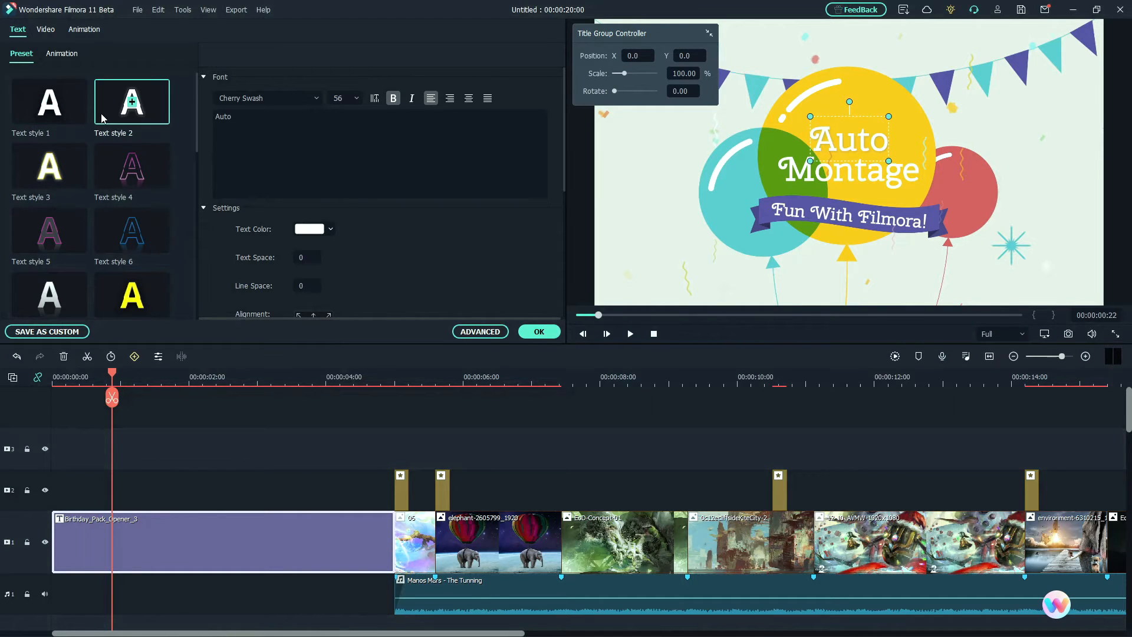
click(66, 176)
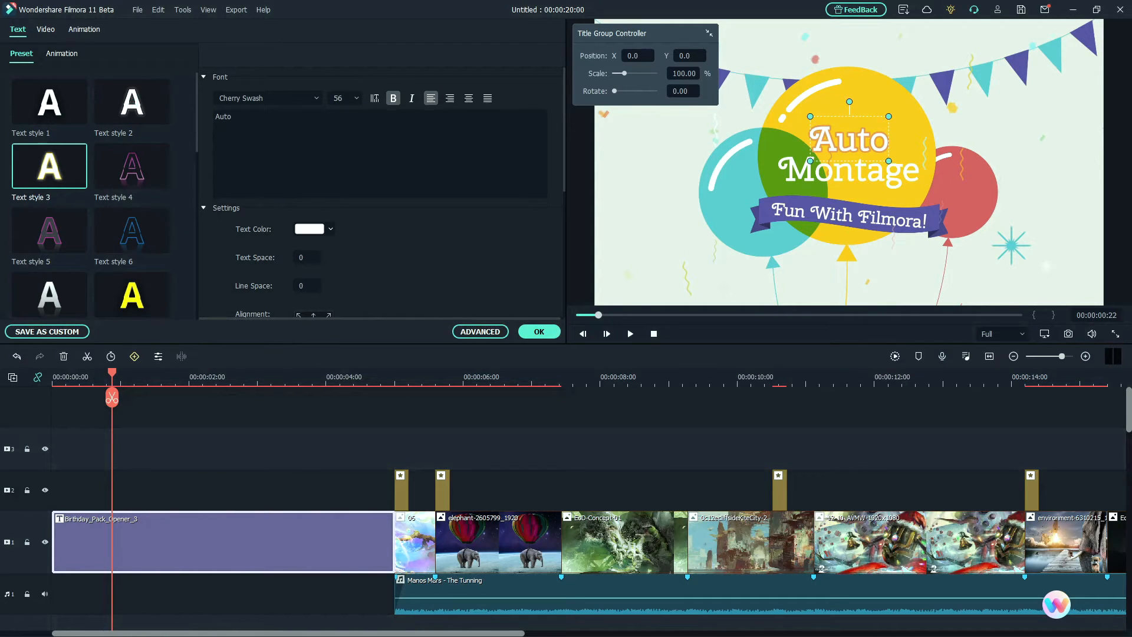
- Apply Text style 3 to the heading word "Montage" and look through its transform and compositing settings
click(796, 172)
click(75, 169)
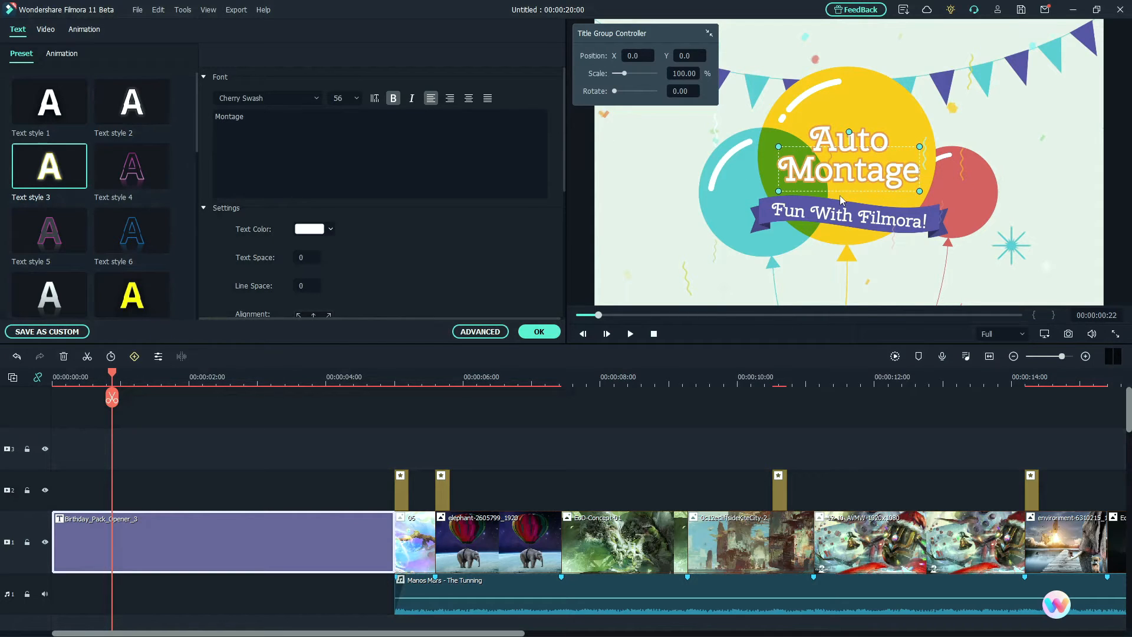
scroll(402, 210, down, 5)
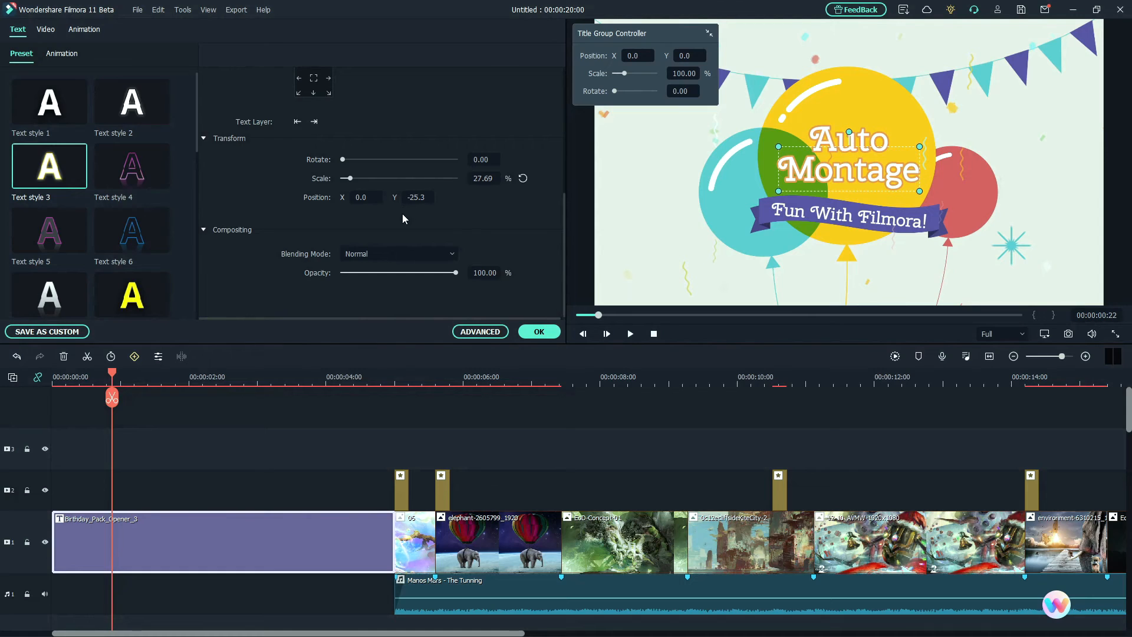
scroll(402, 214, up, 5)
- Open the title in the advanced text editor and try an image fill on the "Fun With Filmora!" banner text
click(828, 137)
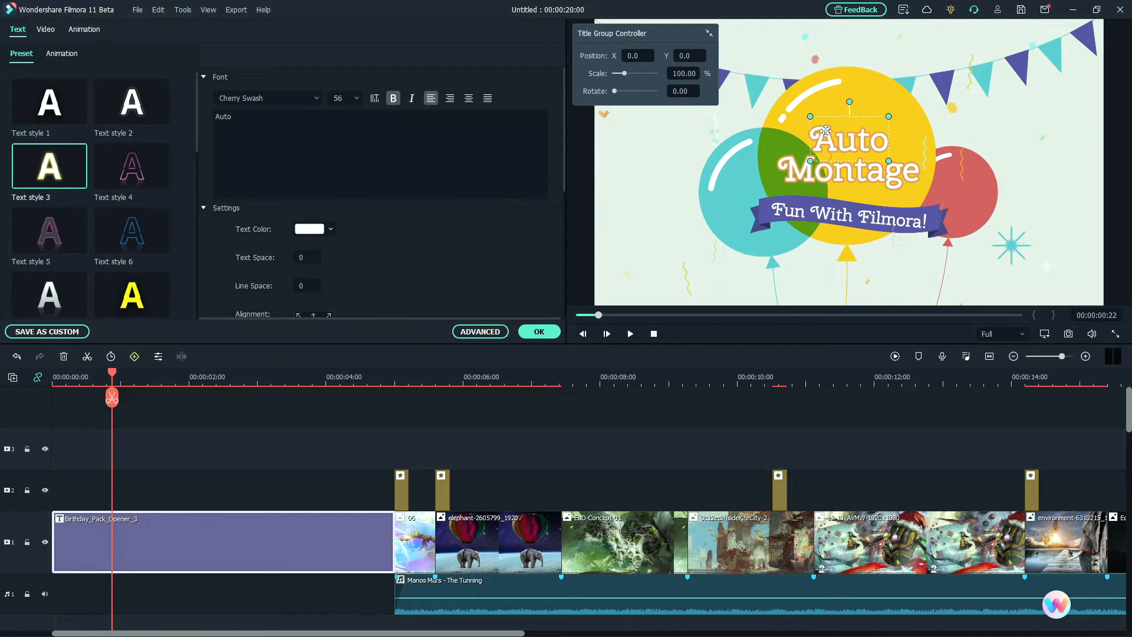
click(475, 331)
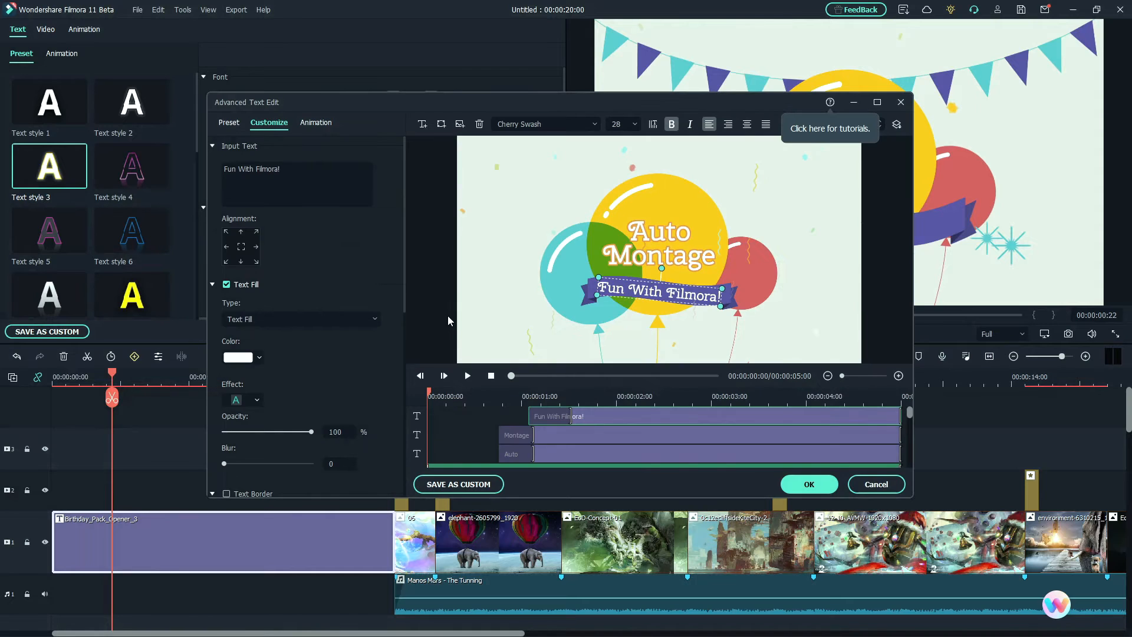
scroll(339, 334, down, 6)
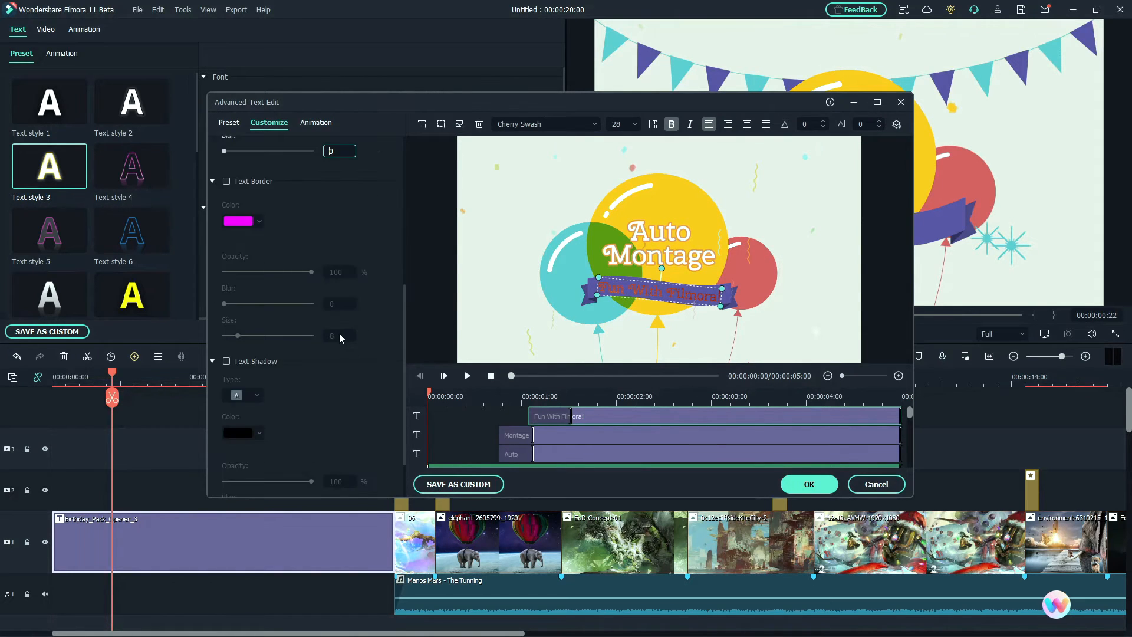
scroll(340, 332, up, 8)
scroll(341, 330, down, 3)
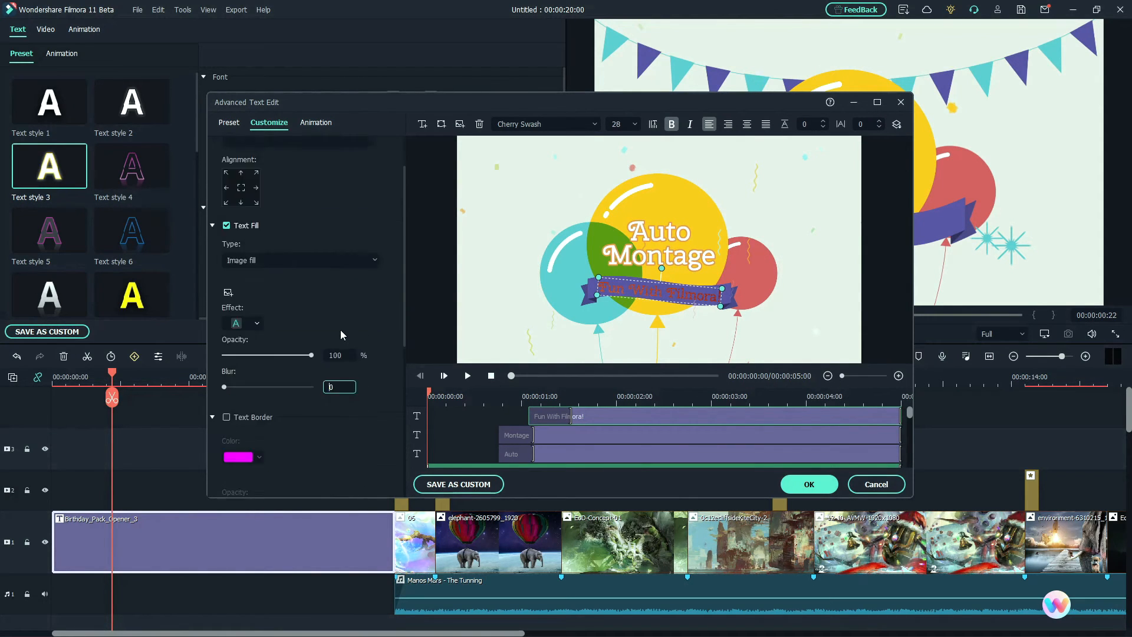
- Set the text border colour of "Auto" and "Montage" to black and apply the advanced text edits
click(655, 235)
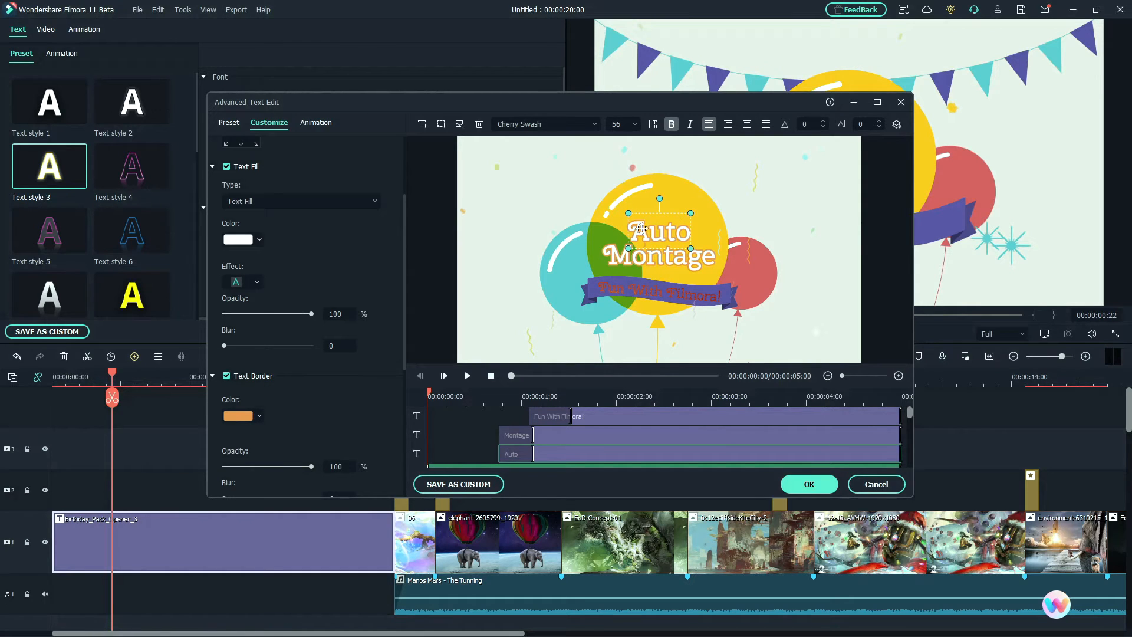
click(255, 416)
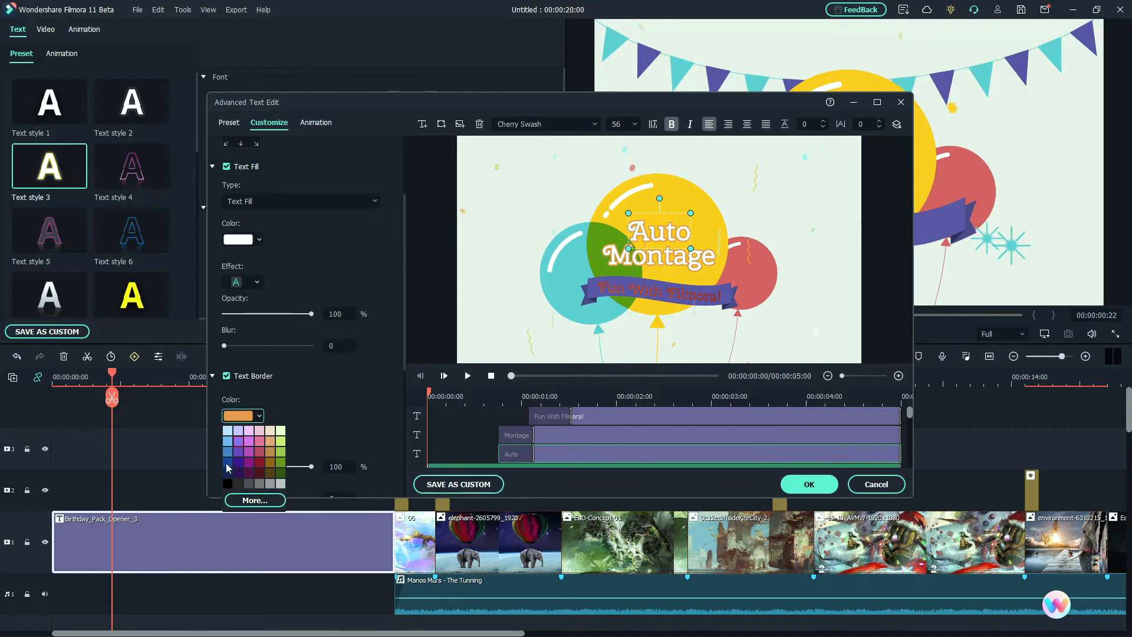
click(227, 484)
click(618, 260)
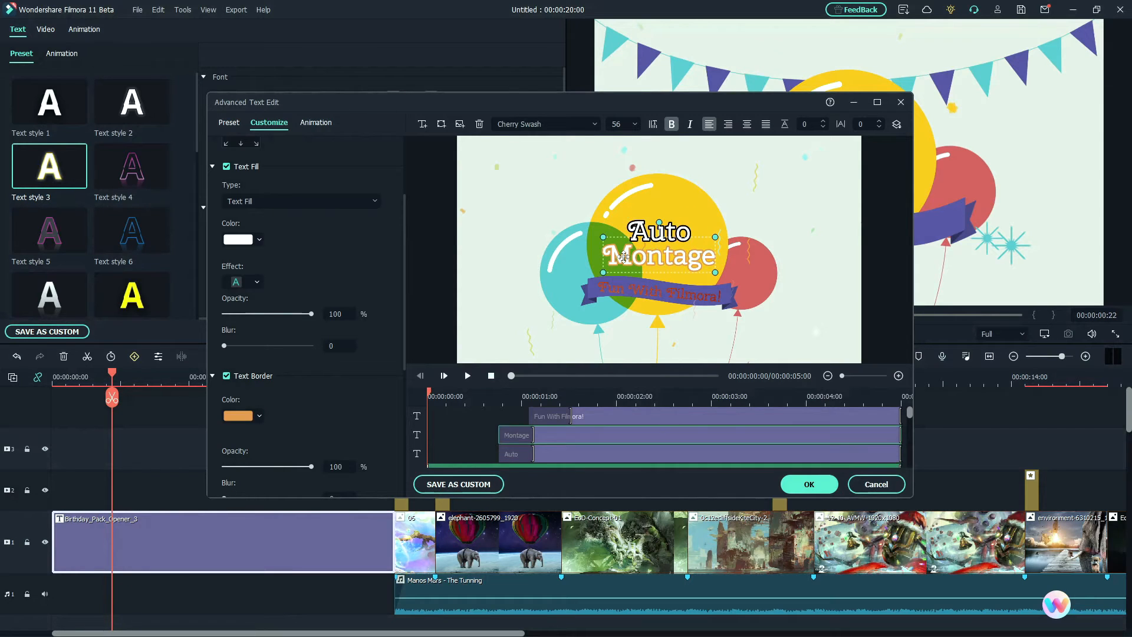
click(248, 417)
click(227, 484)
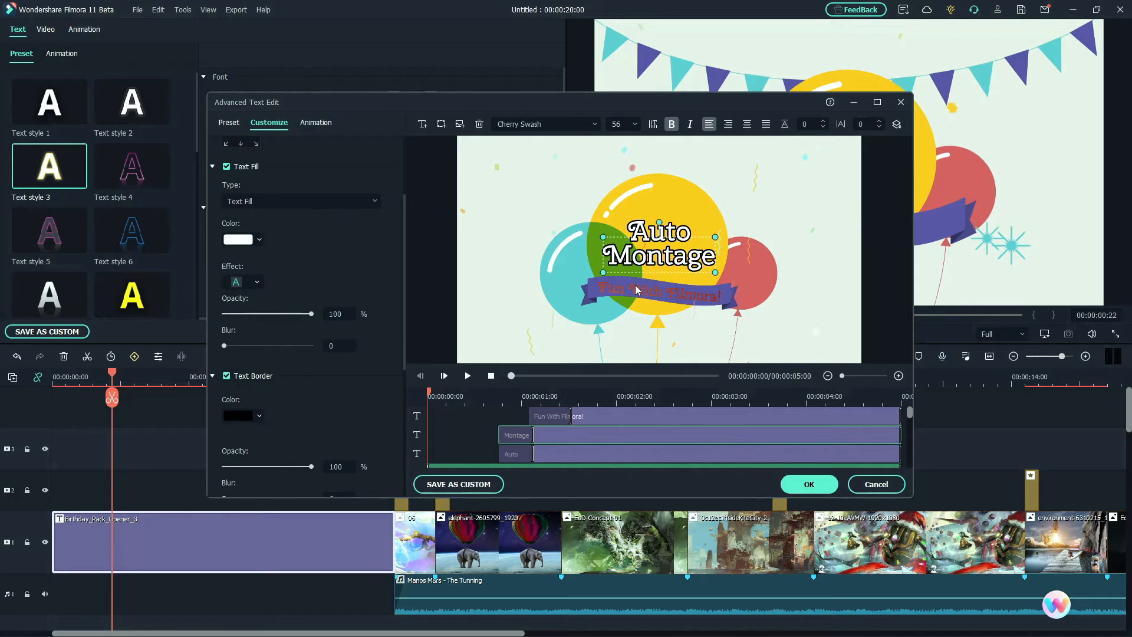
click(792, 484)
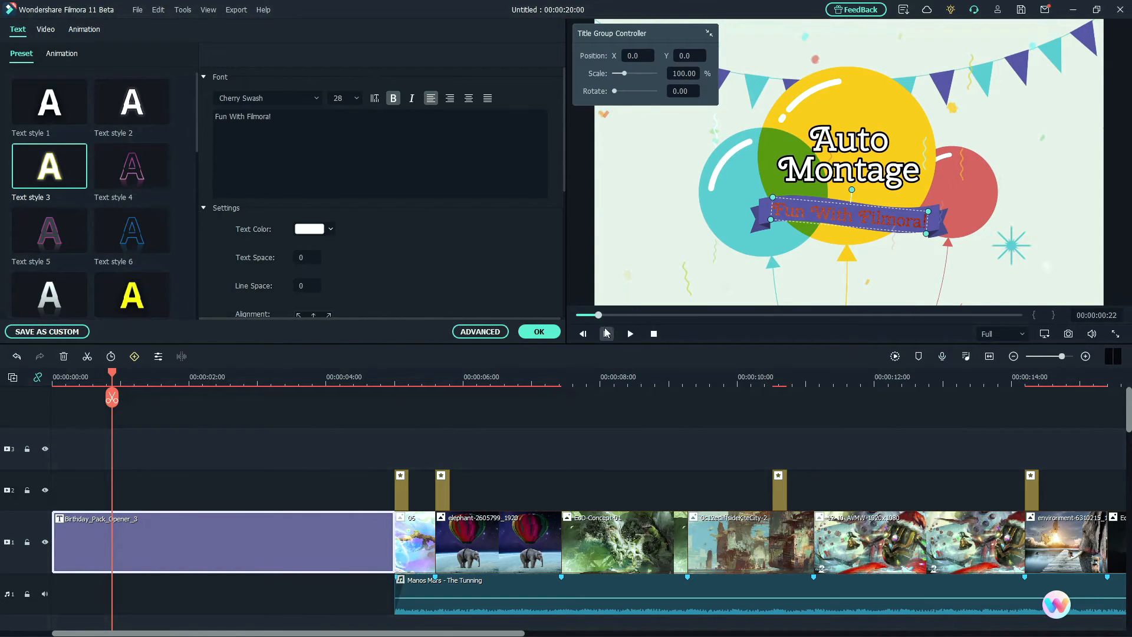
- Play the edited title up to 00:00:01:23 and check the "Fun With Filmora!" banner text in the preview
click(630, 335)
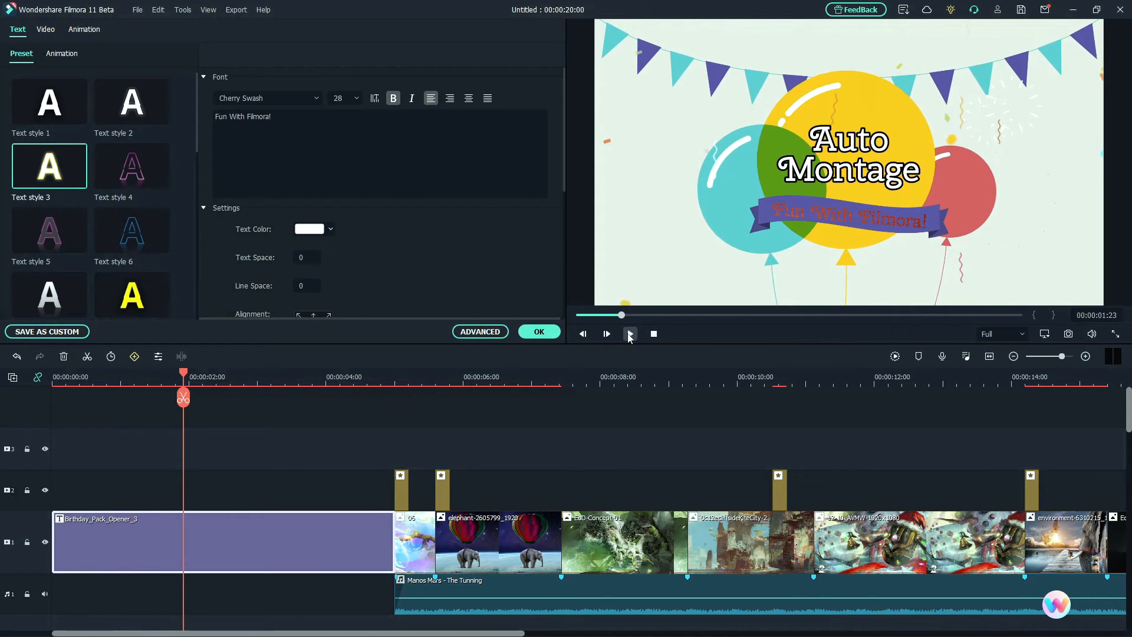
click(630, 335)
click(782, 210)
double_click(782, 210)
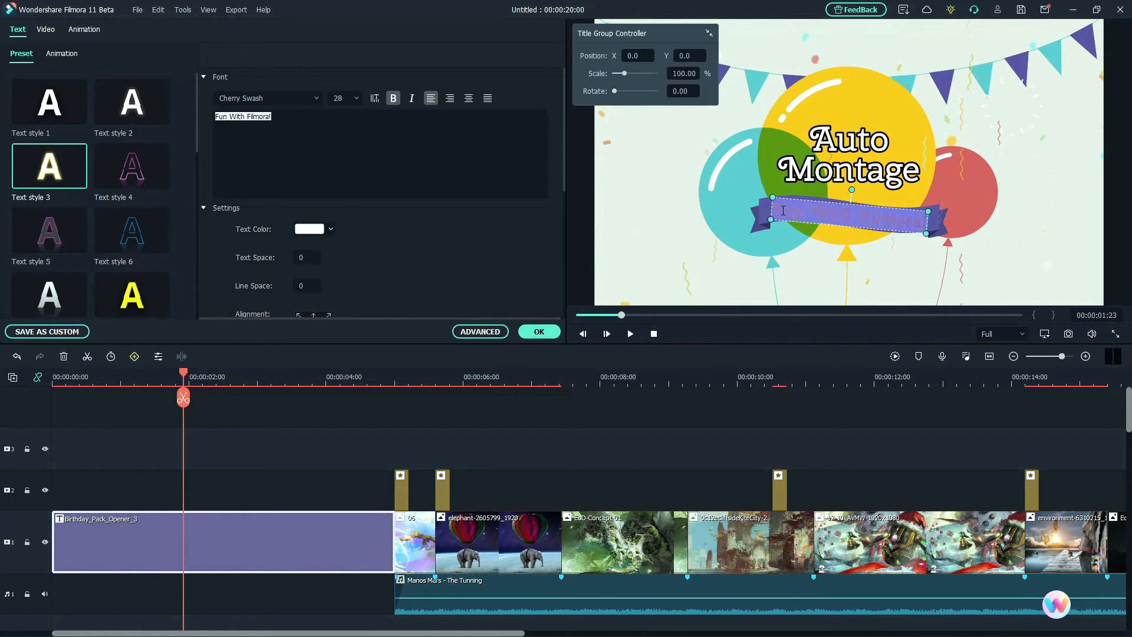
click(780, 207)
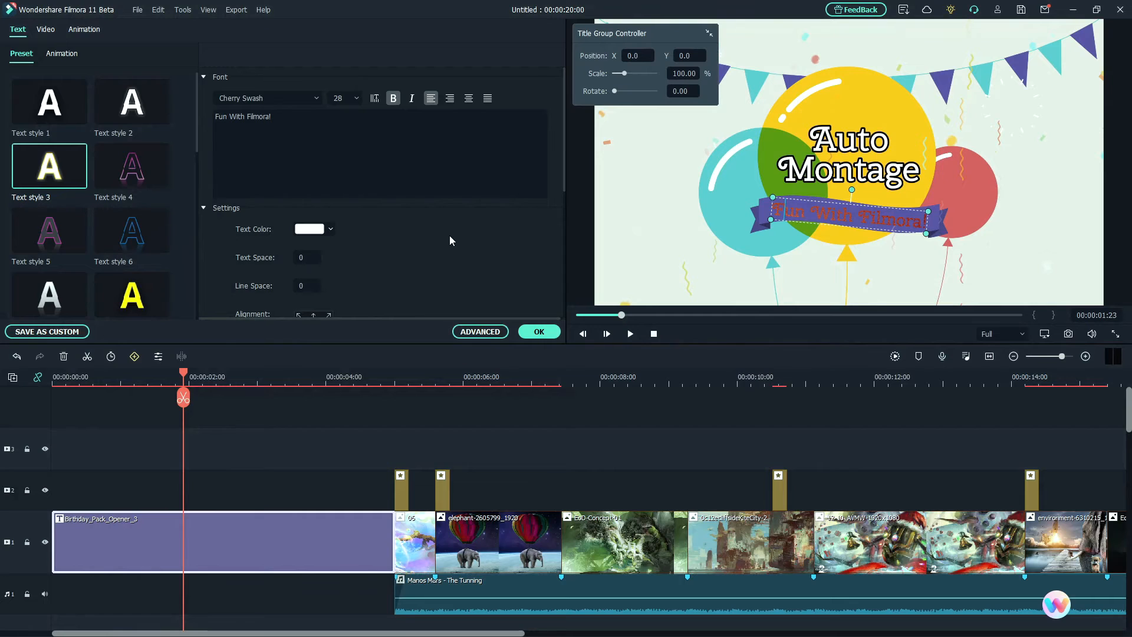
click(789, 214)
click(789, 214)
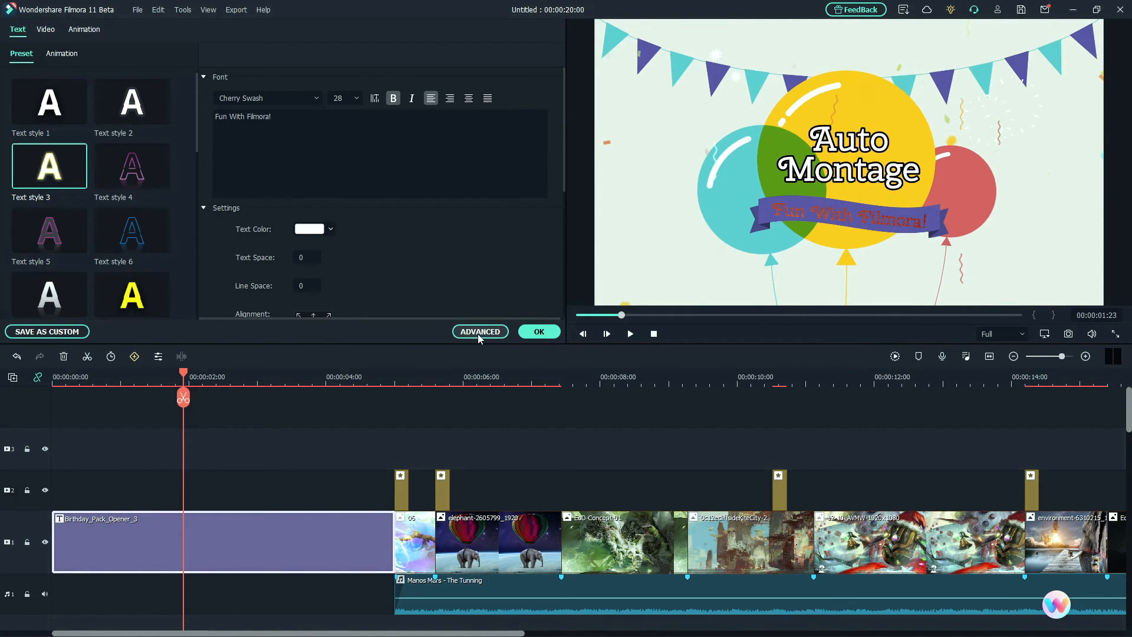
click(478, 332)
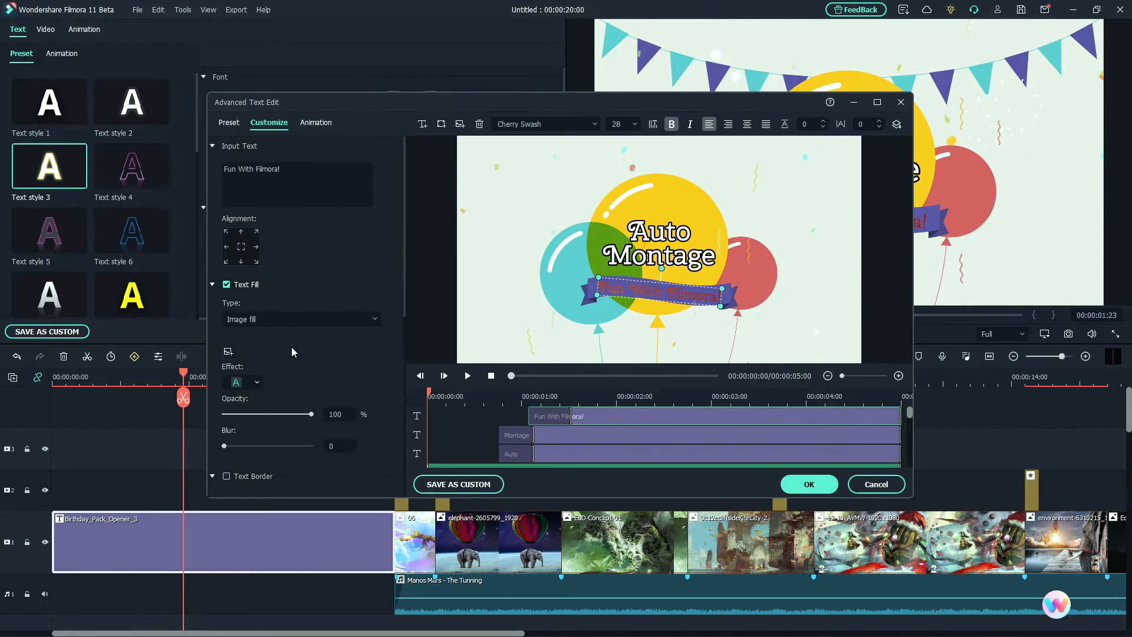
scroll(296, 353, down, 5)
scroll(334, 341, down, 2)
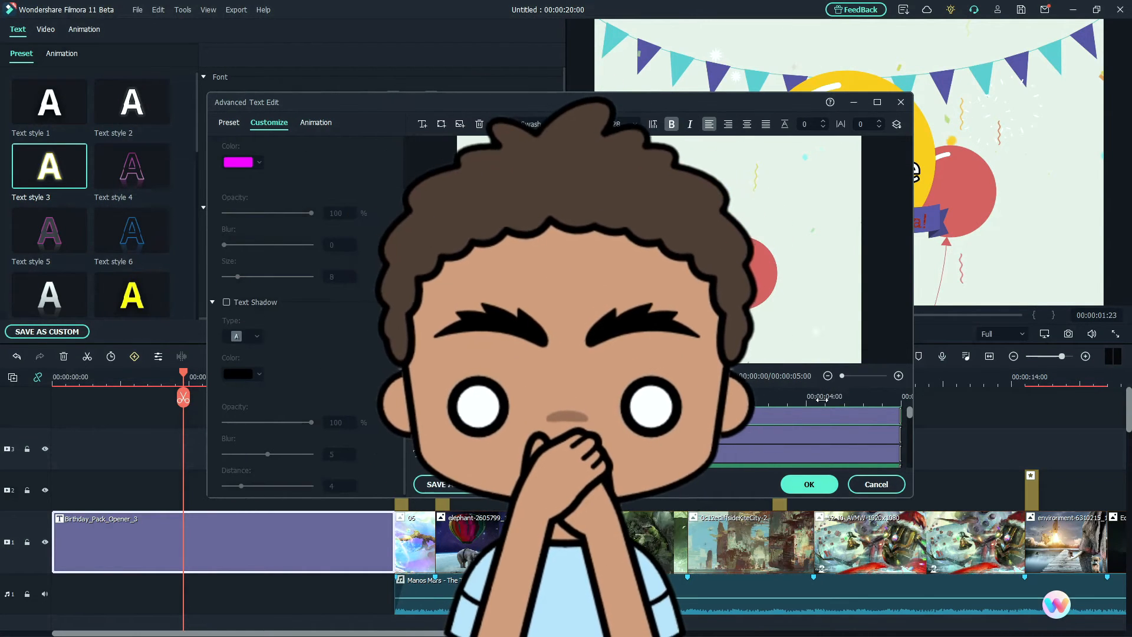
click(874, 485)
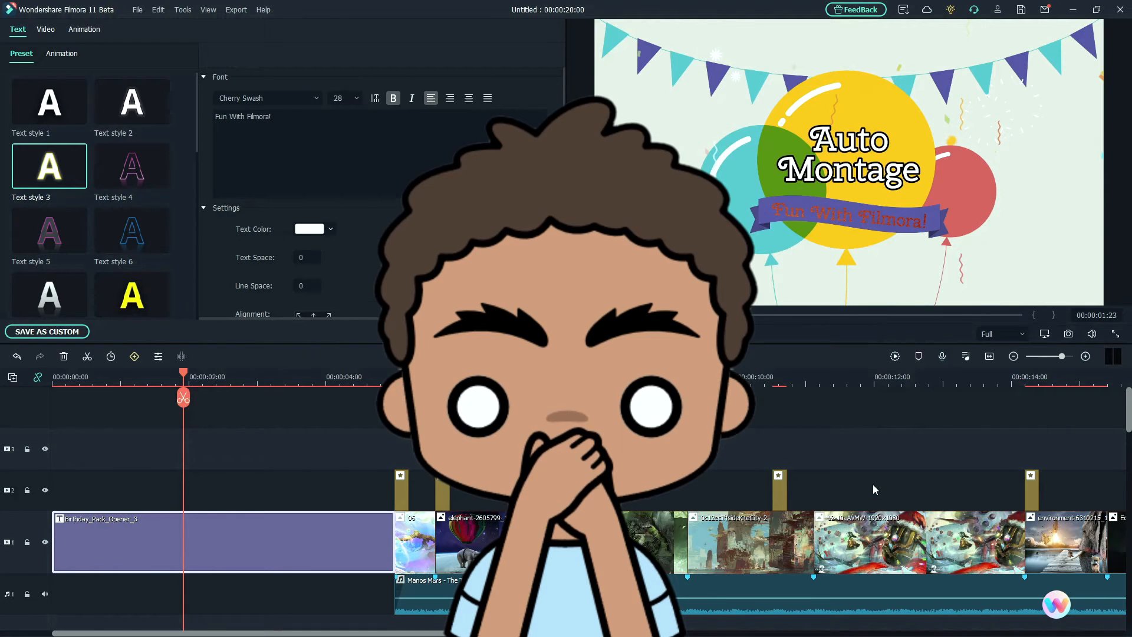
- Undo the advanced text edits to the title and select the heading word "Auto" again
click(362, 427)
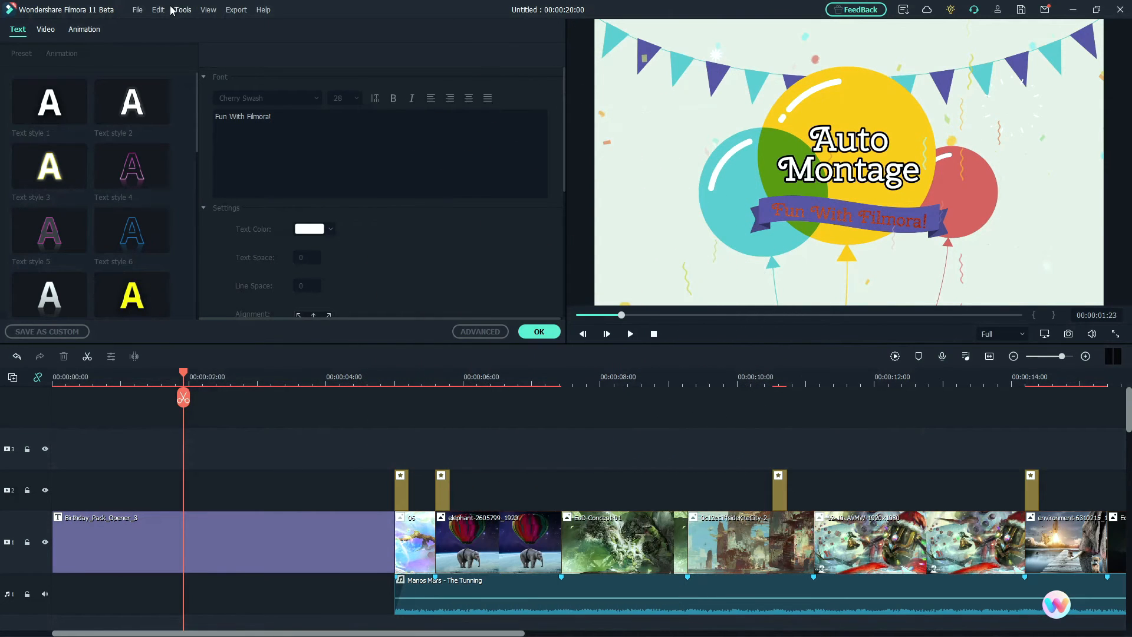
click(153, 11)
click(274, 426)
key(ctrl+z)
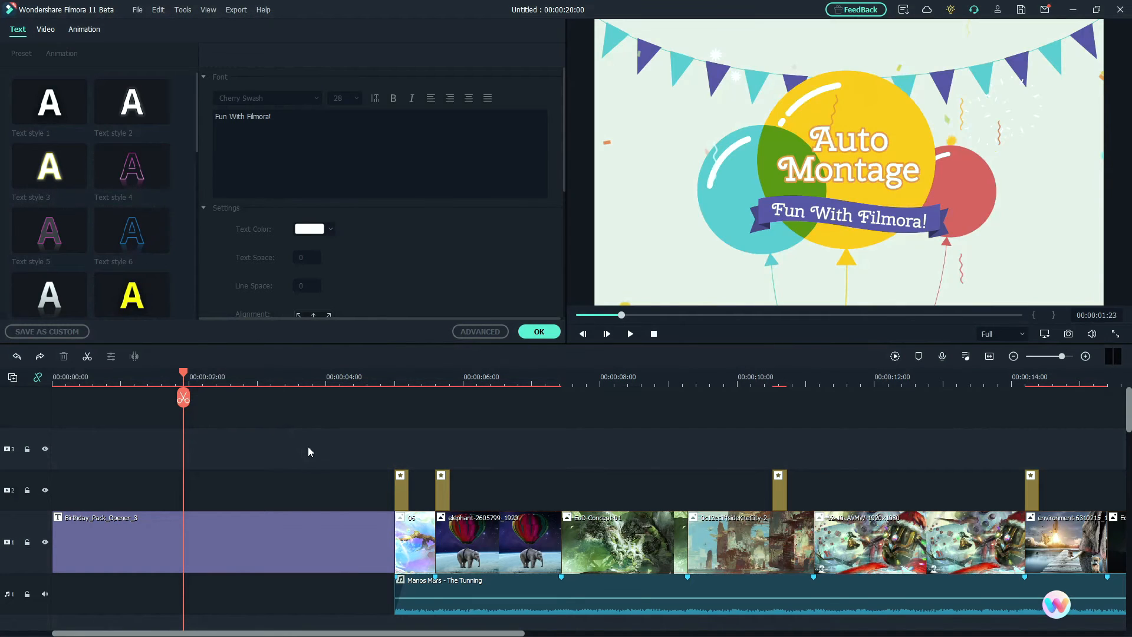
click(821, 138)
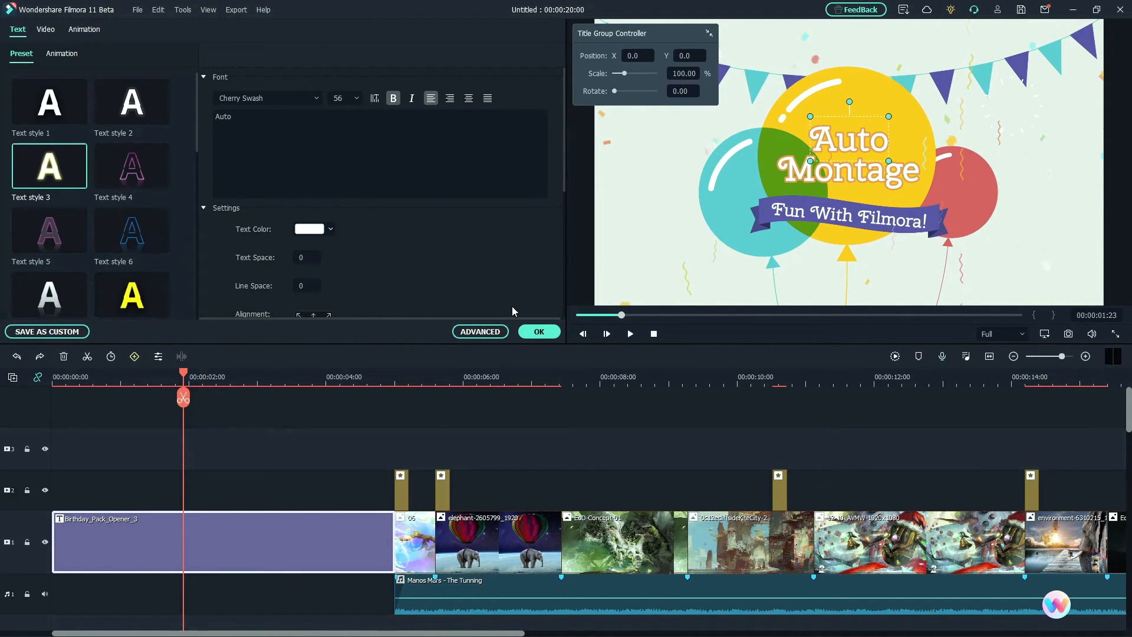
- In the advanced text editor, give the heading words "Auto" and "Montage" black text borders and apply the edits
click(472, 336)
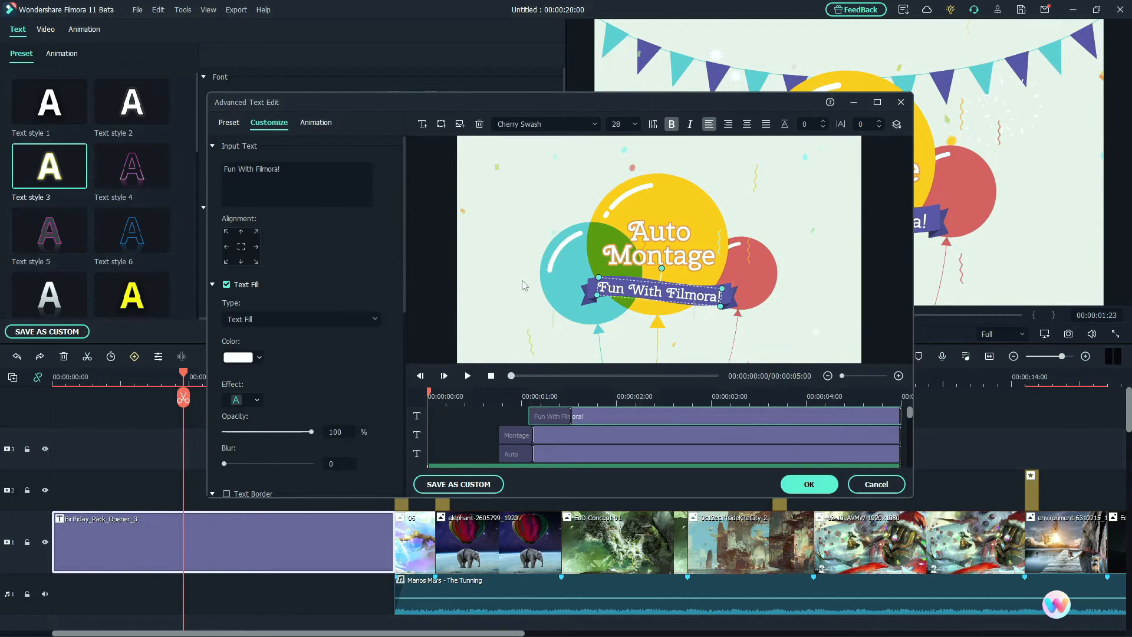
click(638, 238)
scroll(261, 365, down, 5)
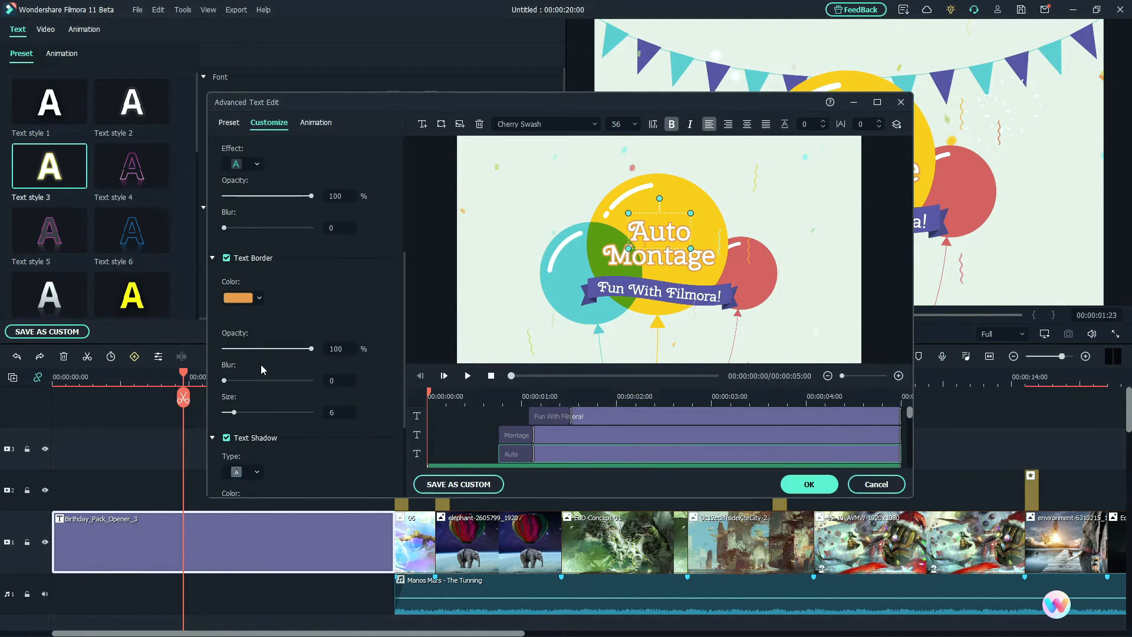
click(259, 299)
click(228, 367)
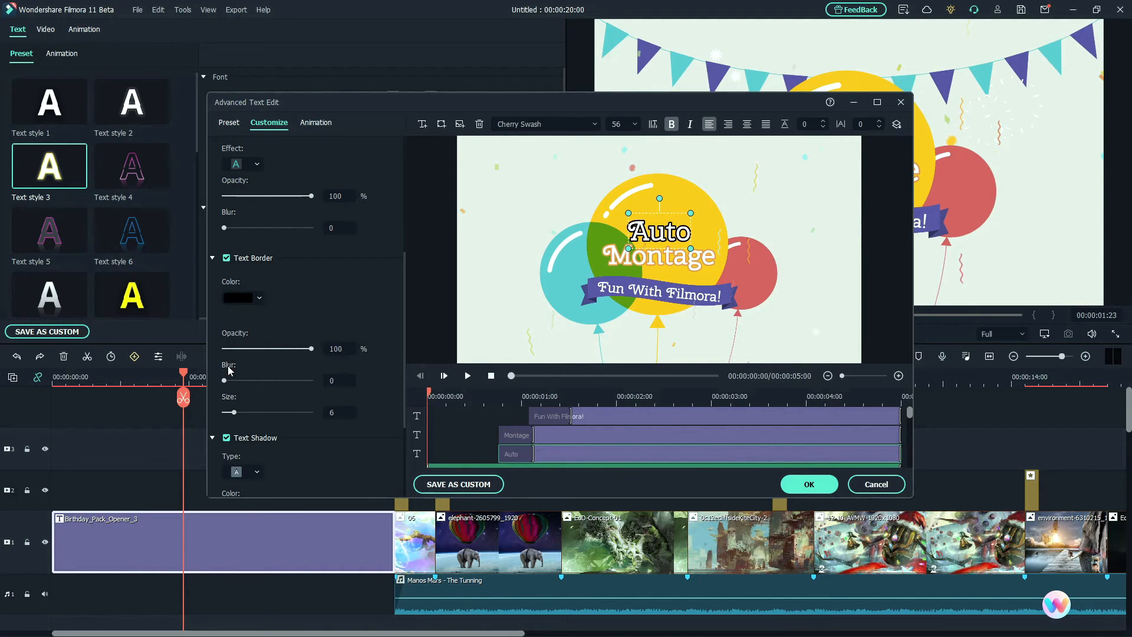
click(683, 261)
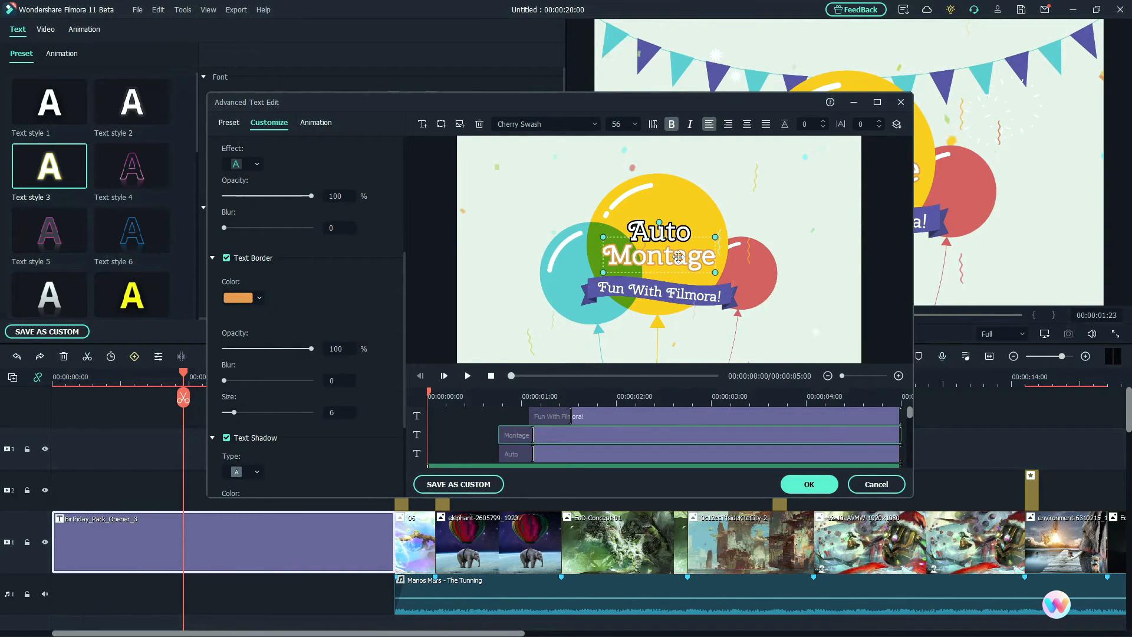
click(248, 299)
click(227, 368)
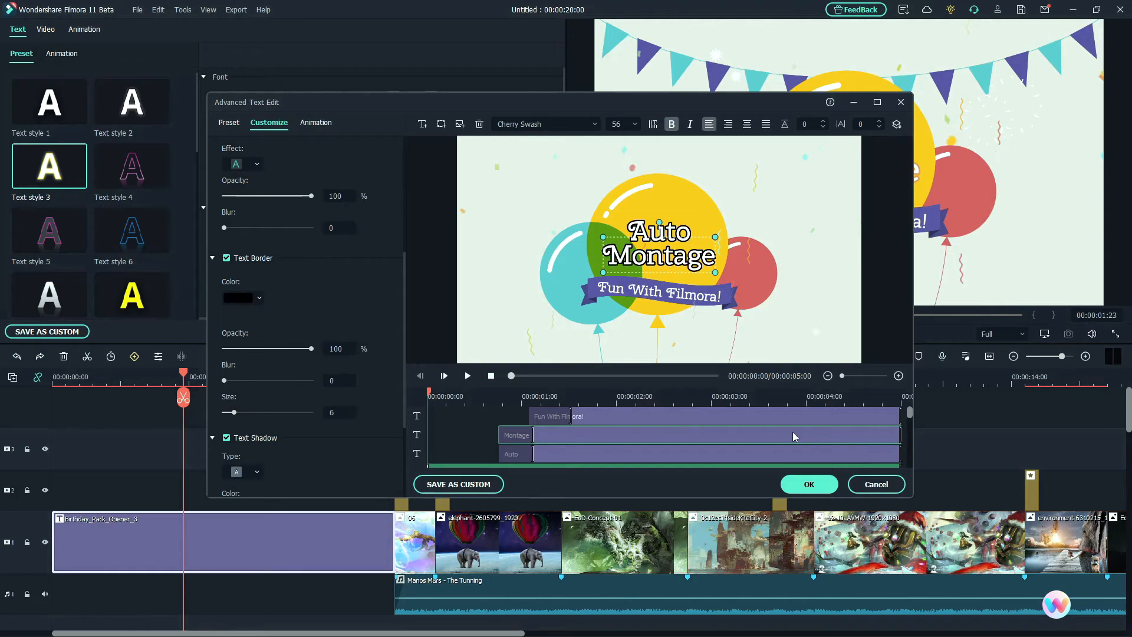
click(816, 486)
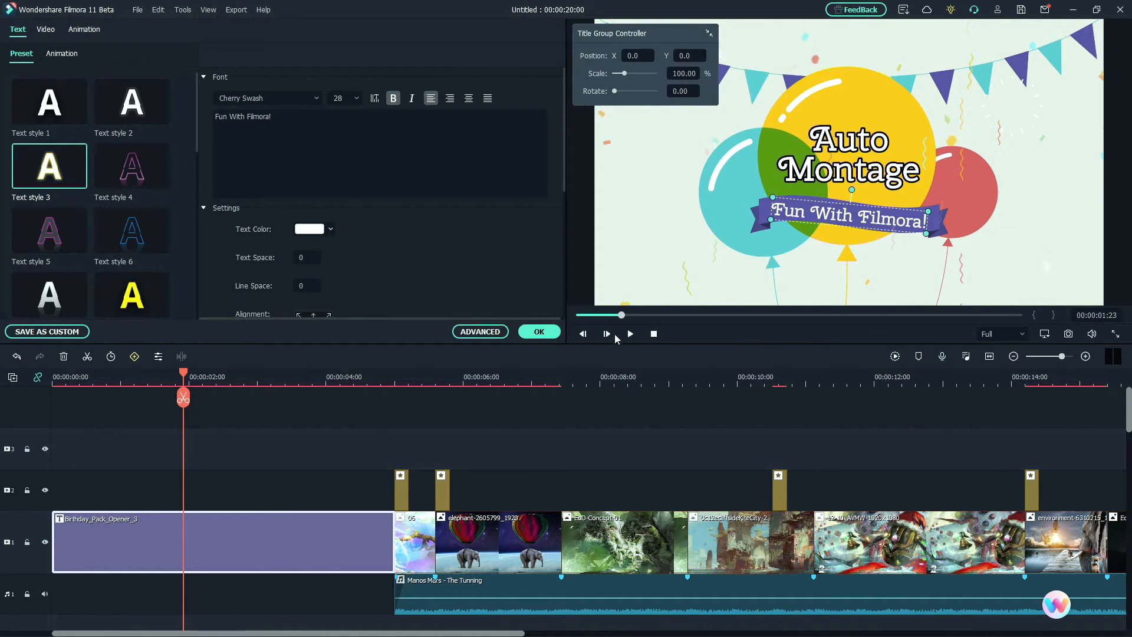
- Play the title from its beginning to 00:00:03:19 to check its animation and heading
click(653, 334)
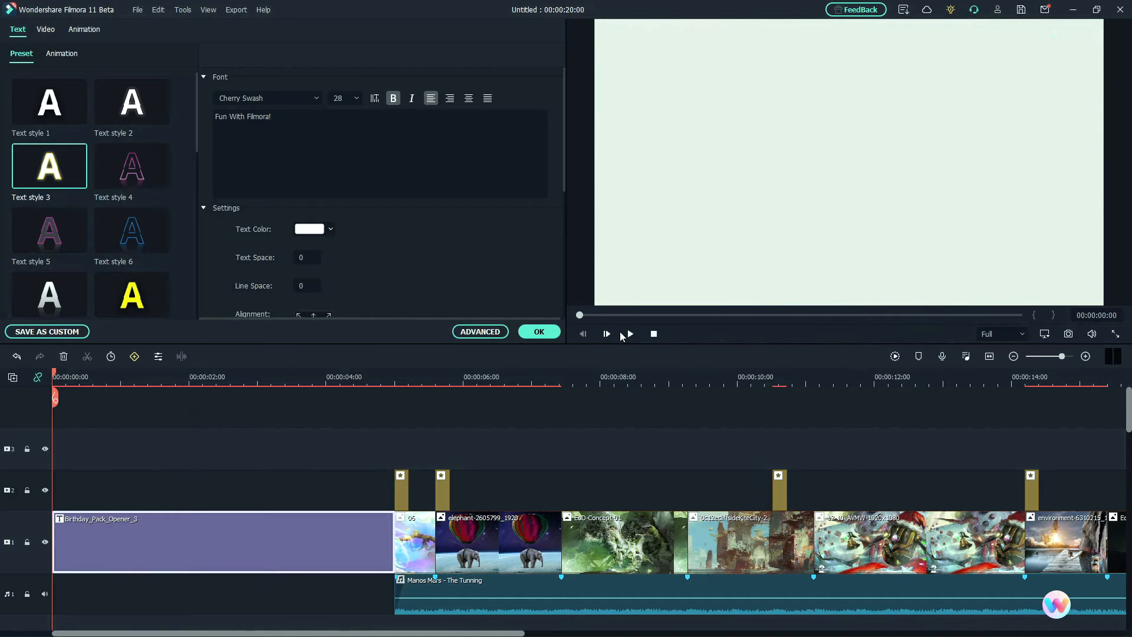
click(630, 334)
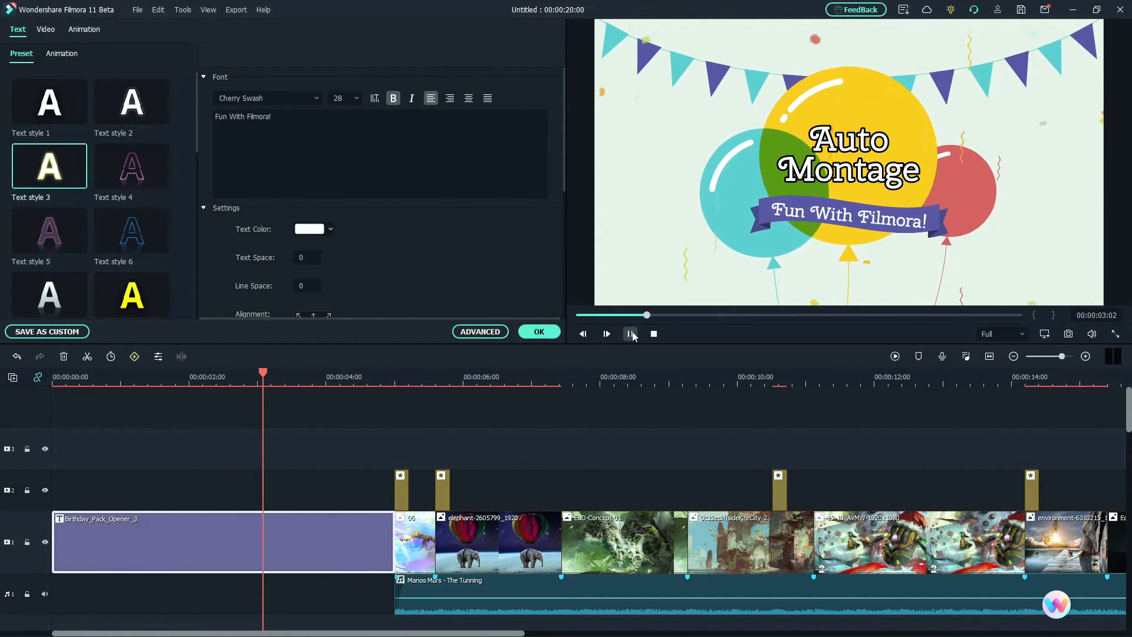
click(631, 333)
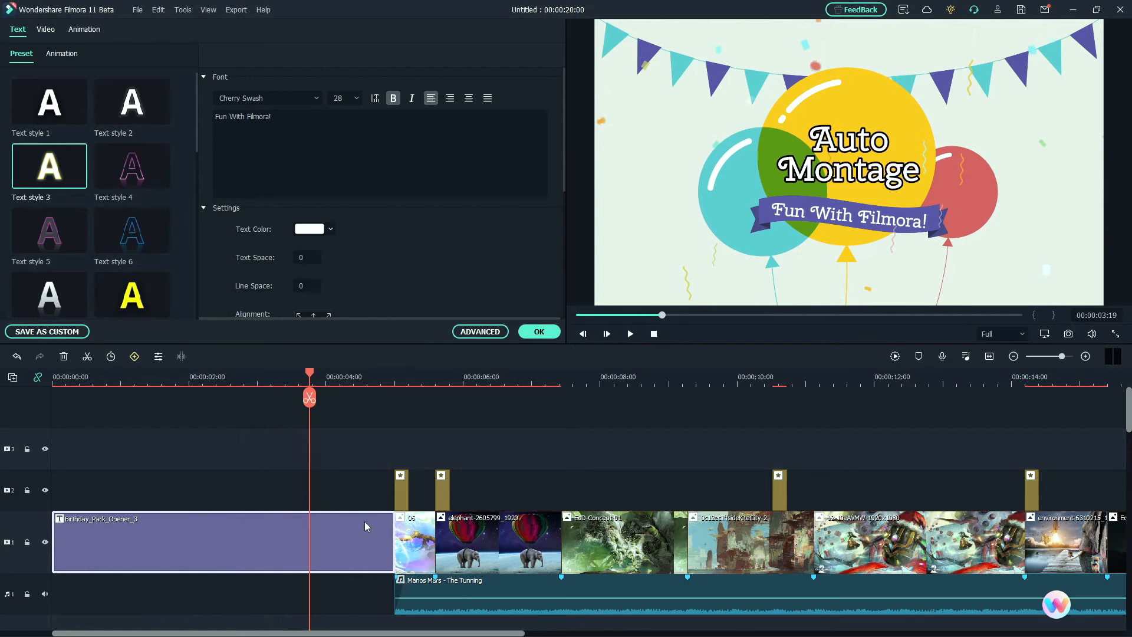
- Trim the end of the title clip to 00:00:03:19 with auto ripple so the montage clips close up behind it
click(34, 380)
drag(393, 532, 293, 531)
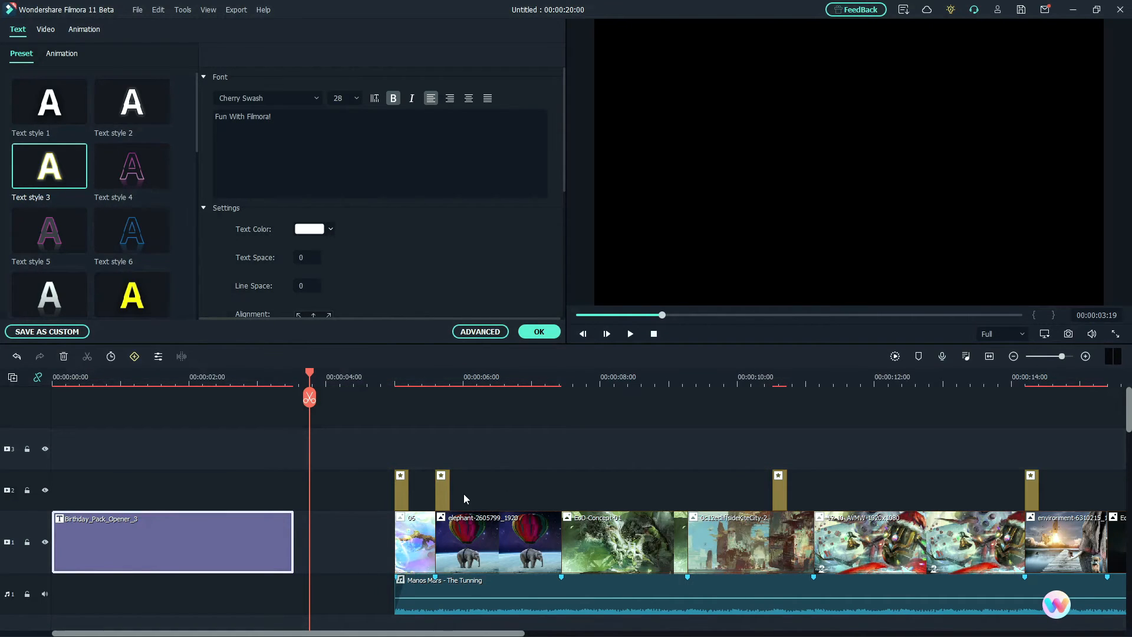
key(ctrl+z)
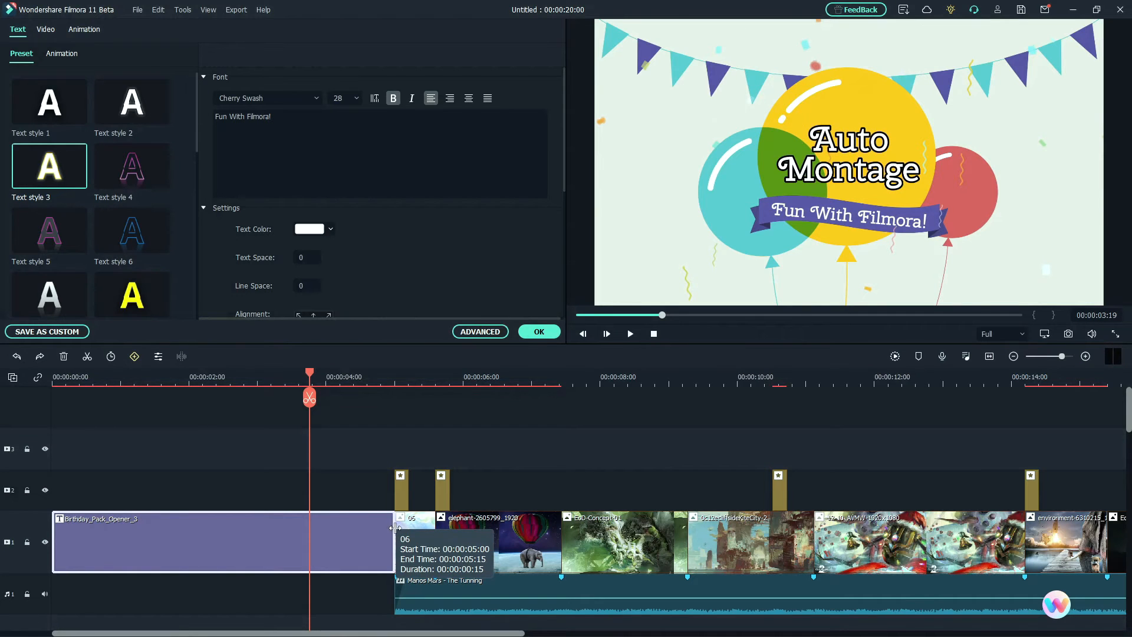
drag(394, 528, 313, 526)
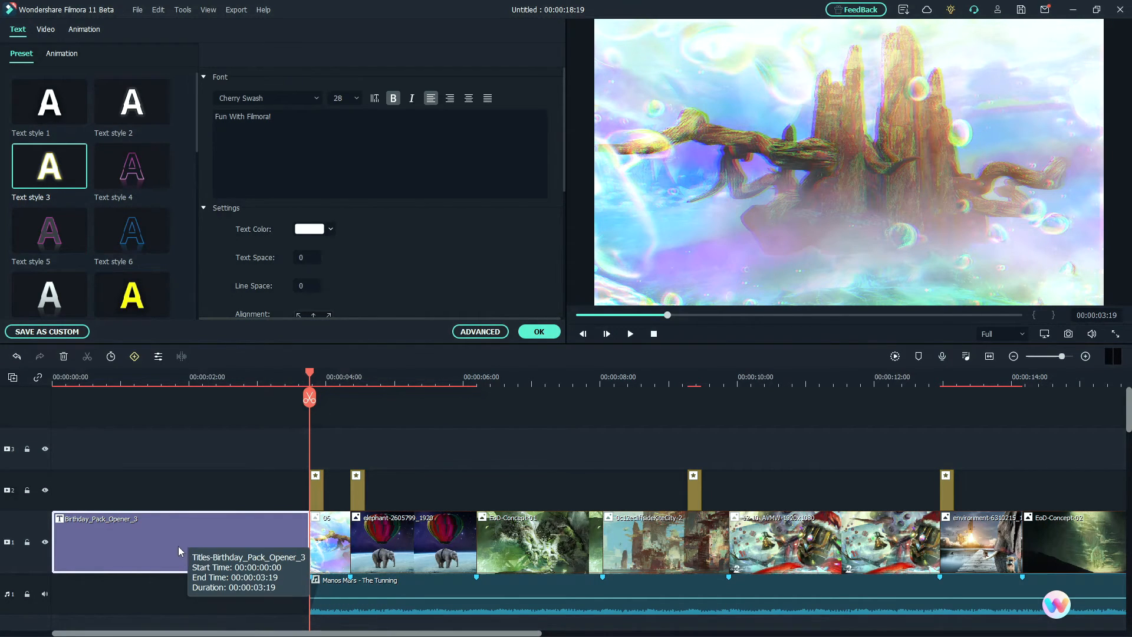
- Play across the cut between the title and the first image, starting from 00:00:03:15
click(299, 378)
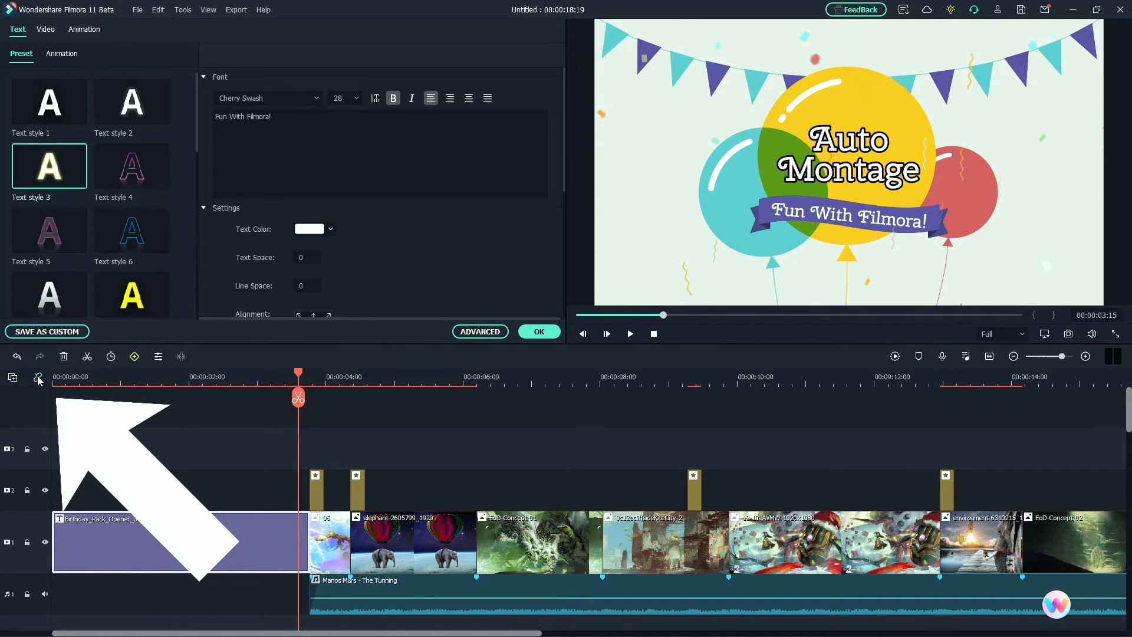
click(421, 412)
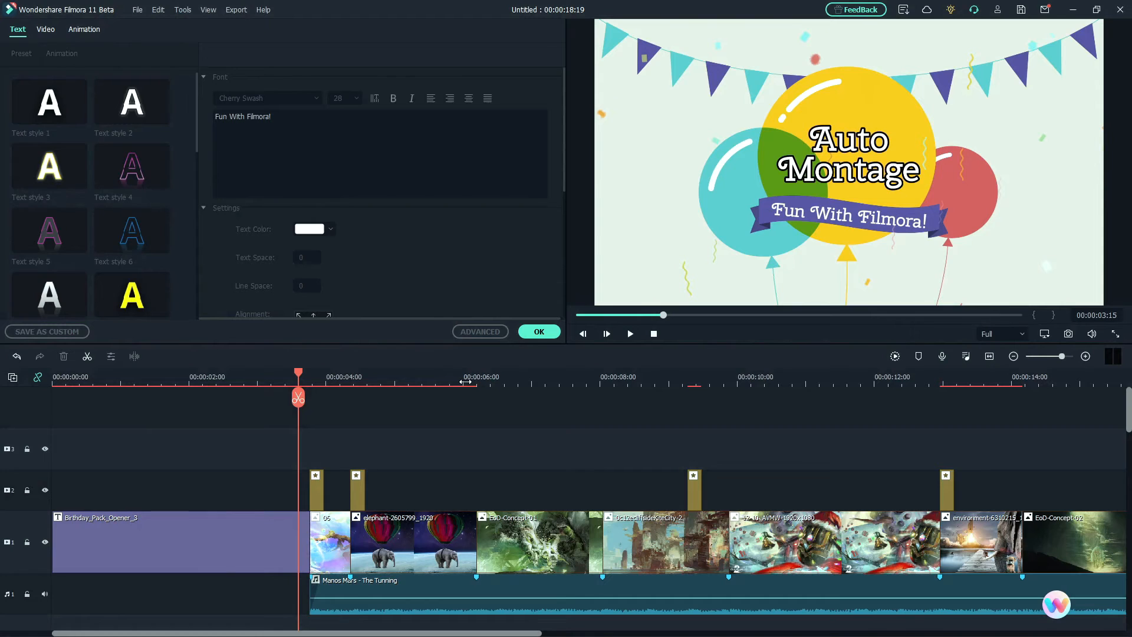
click(297, 520)
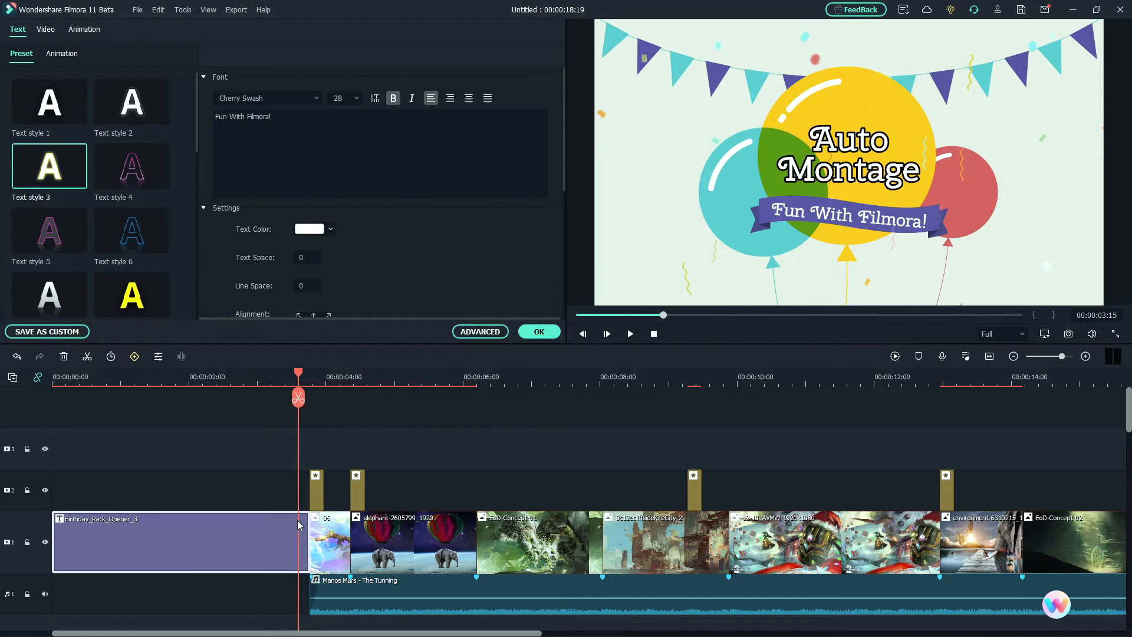
click(630, 334)
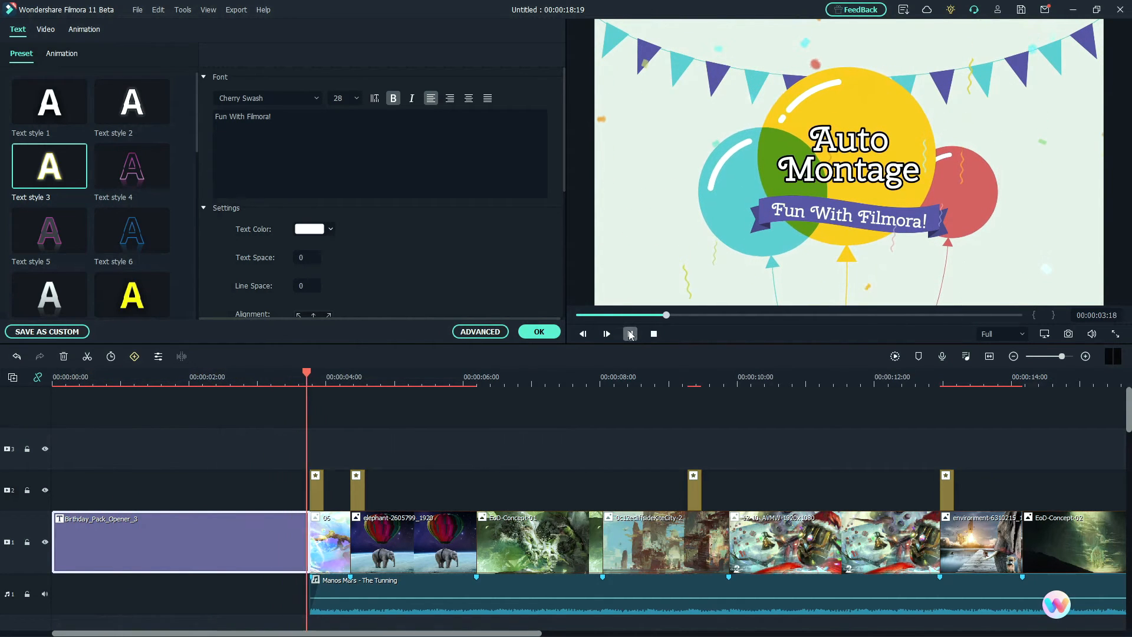
click(630, 334)
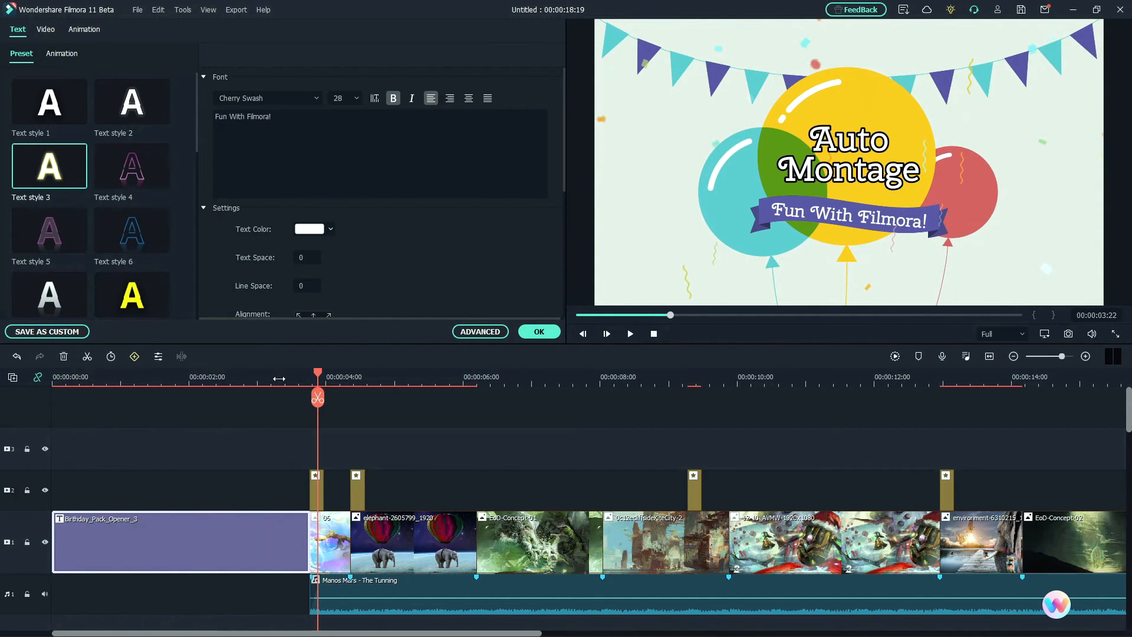
- Shorten the title clip to end at 00:00:03:08, rippling the images, effects and music along with it
click(279, 378)
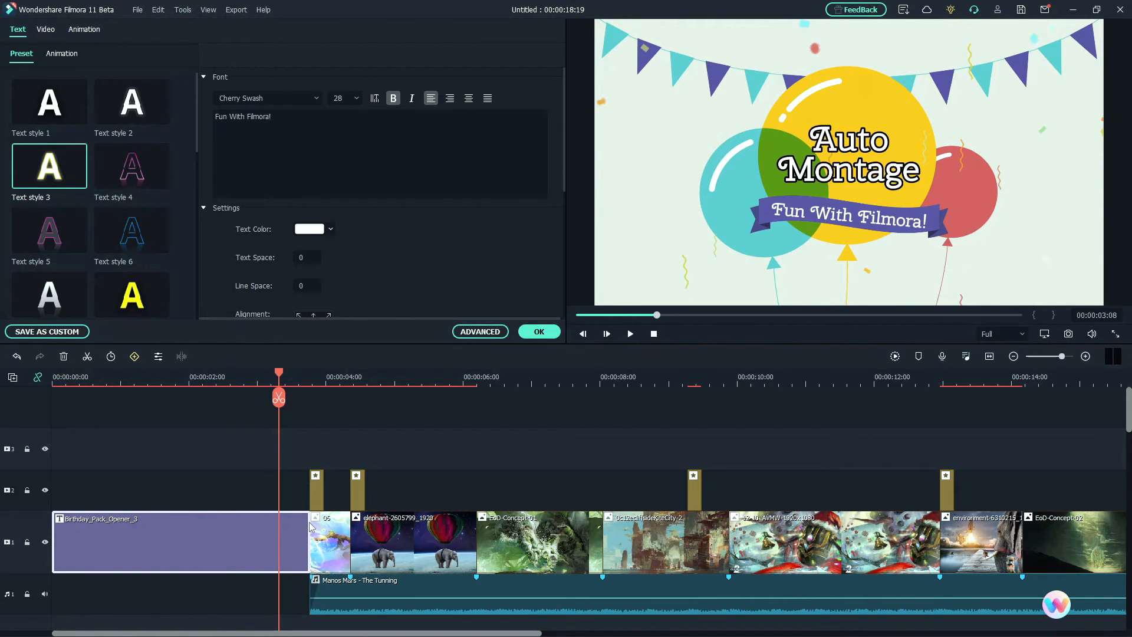
drag(309, 526, 277, 523)
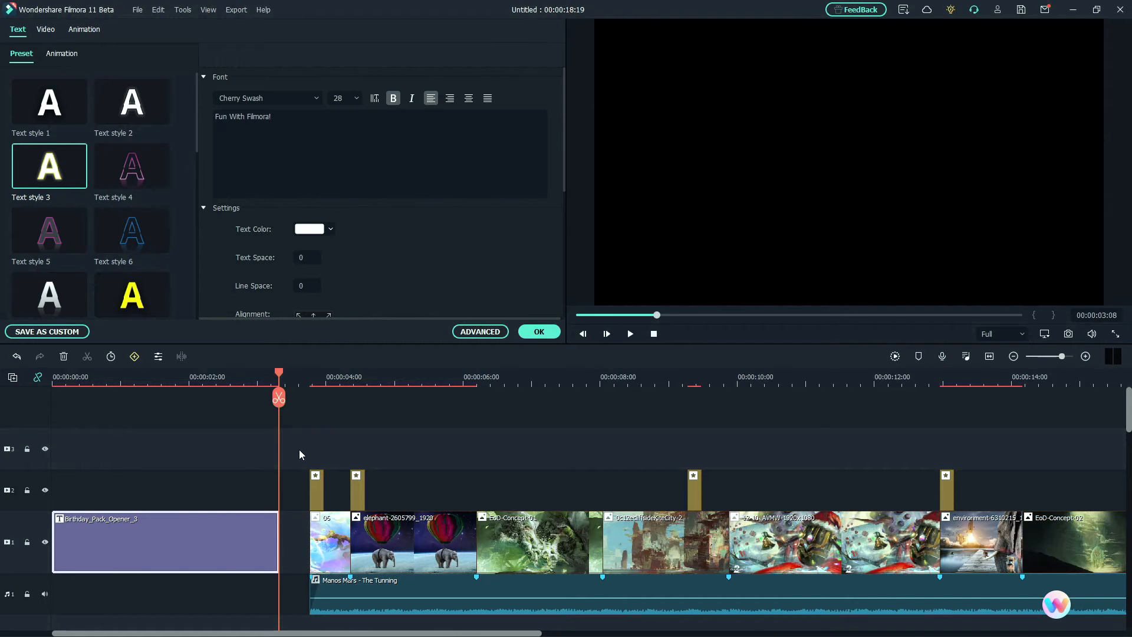
key(ctrl+z)
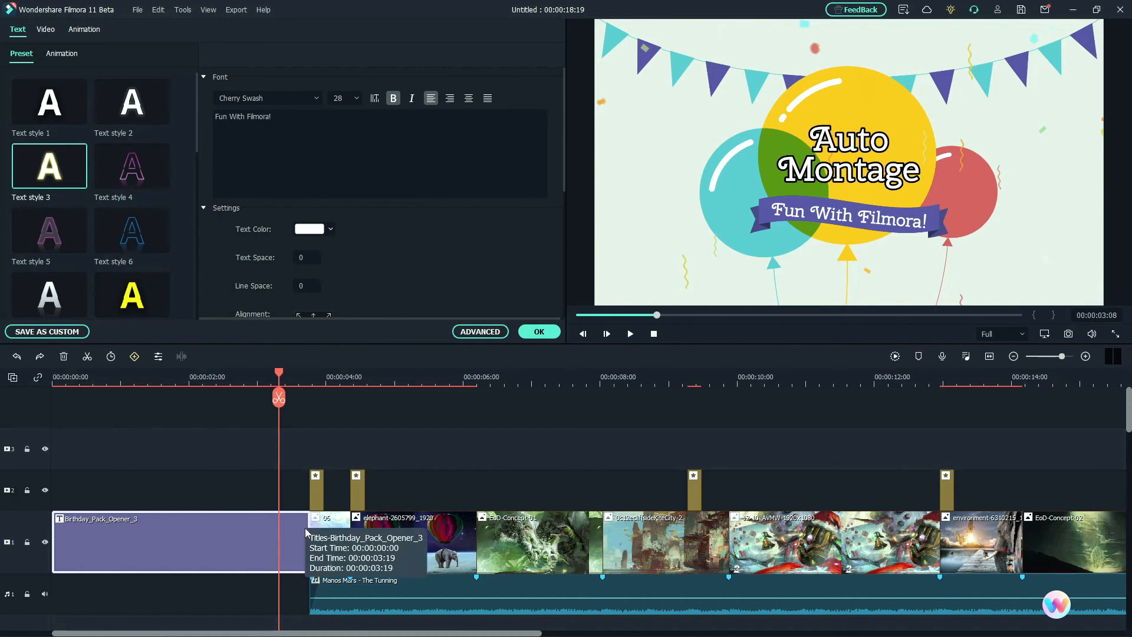
drag(307, 535, 277, 529)
click(563, 444)
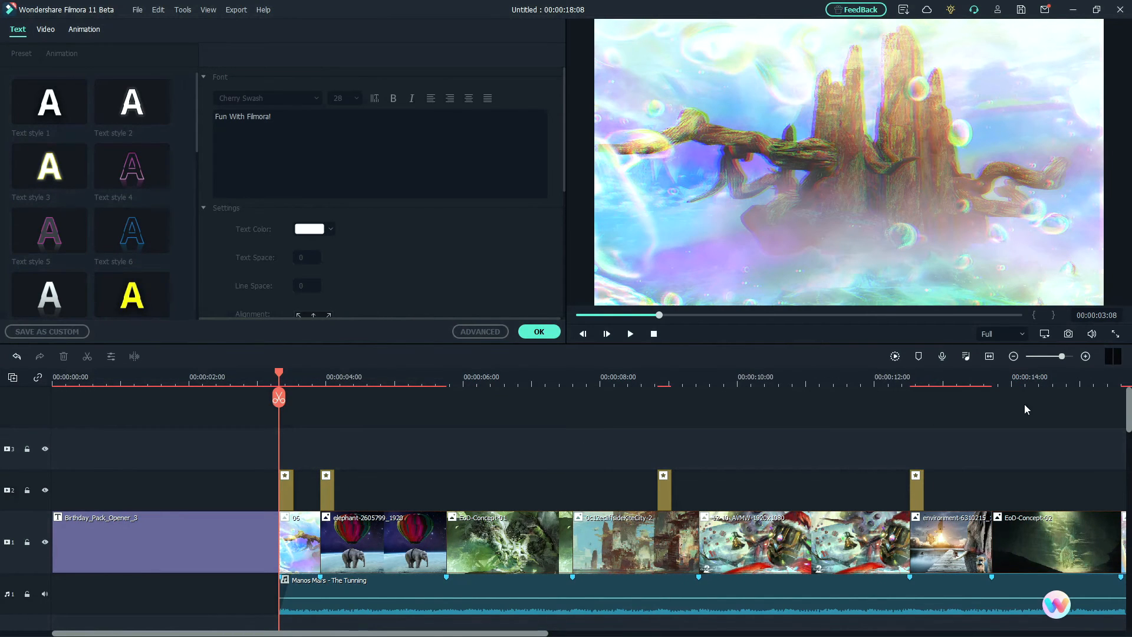
- Review the montage from the first image through to the closing "Spread the Word" image at 00:00:17:24
click(994, 356)
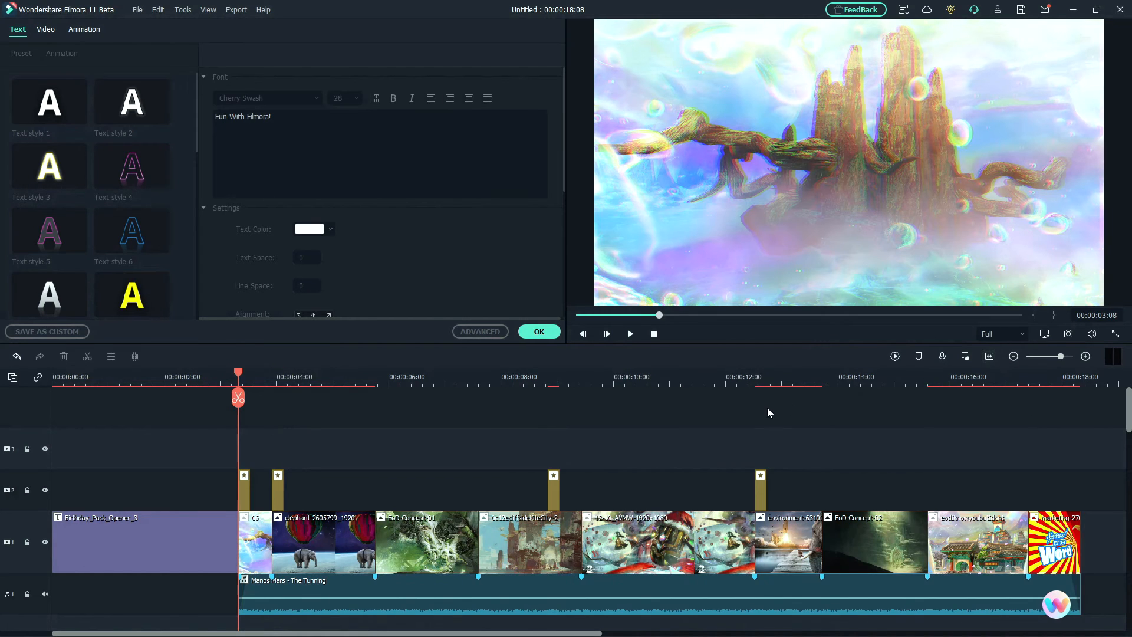
click(1025, 375)
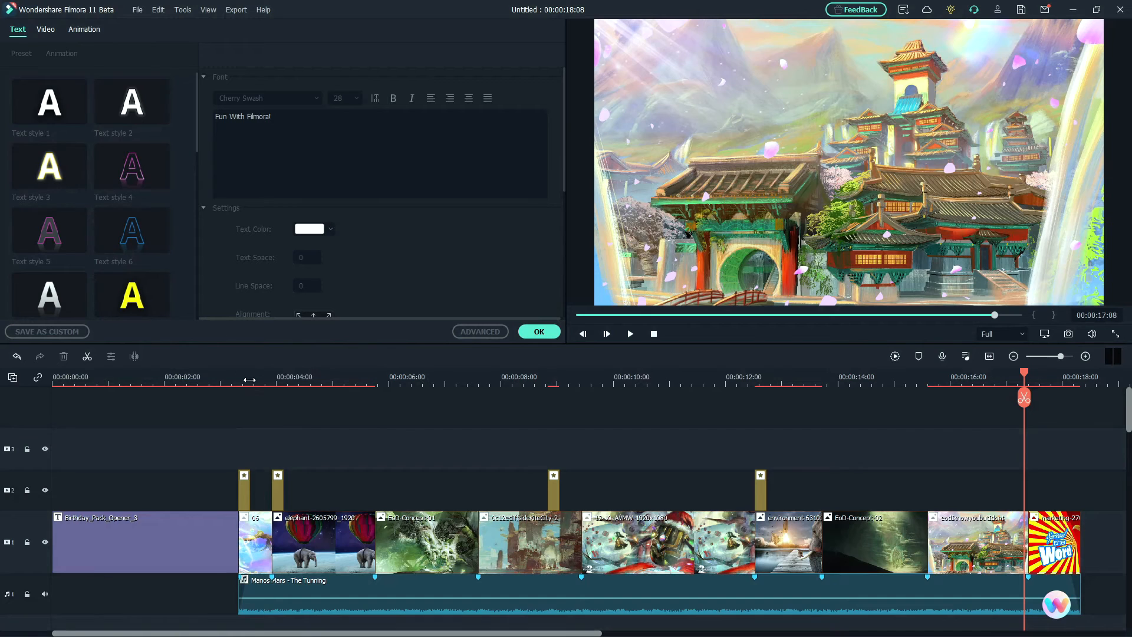
click(249, 378)
click(631, 334)
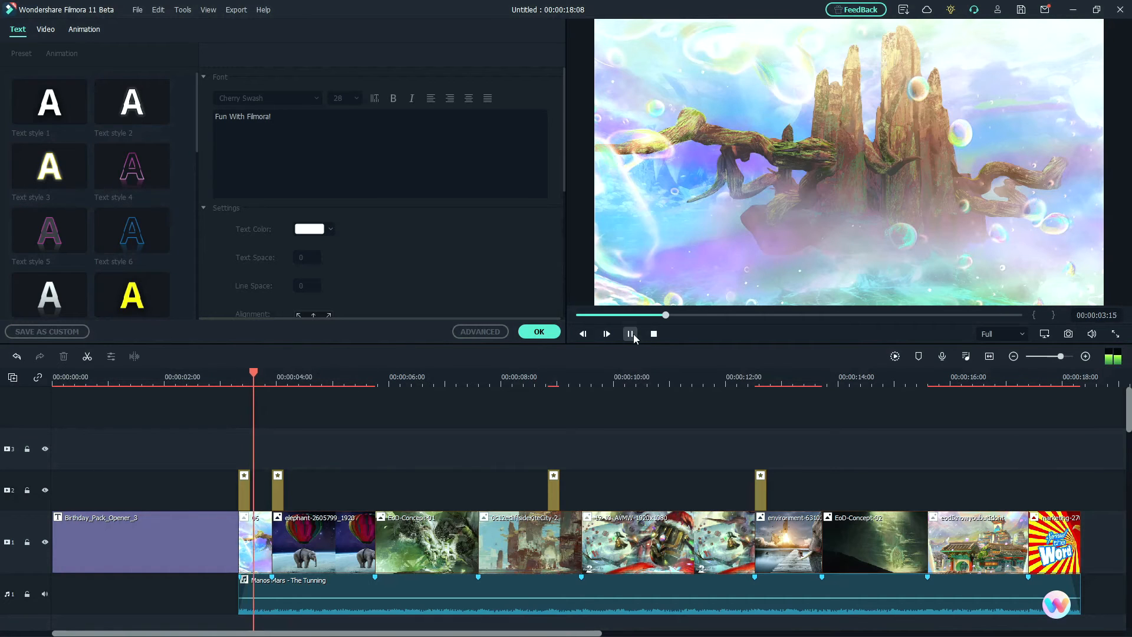
click(508, 370)
click(795, 378)
click(890, 375)
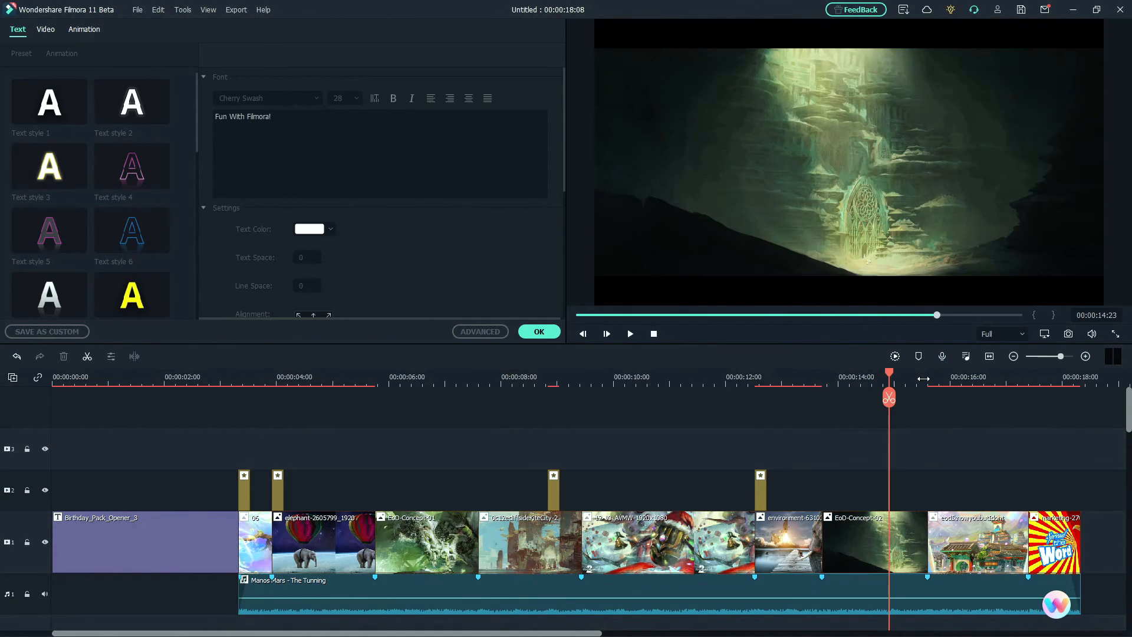
click(924, 378)
click(938, 380)
click(893, 376)
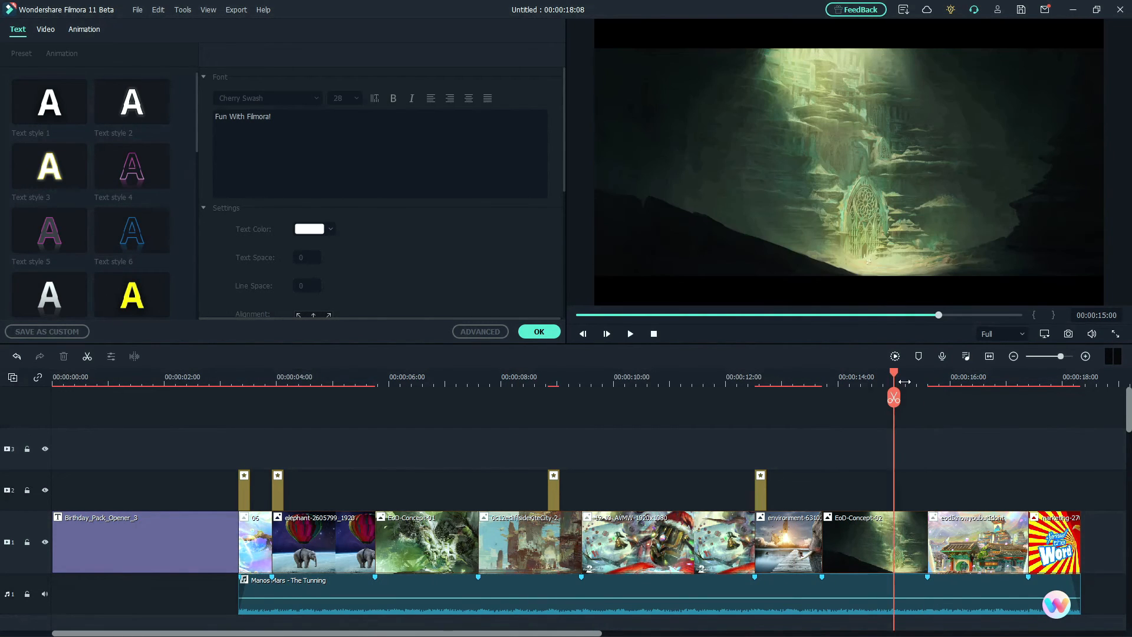
click(926, 380)
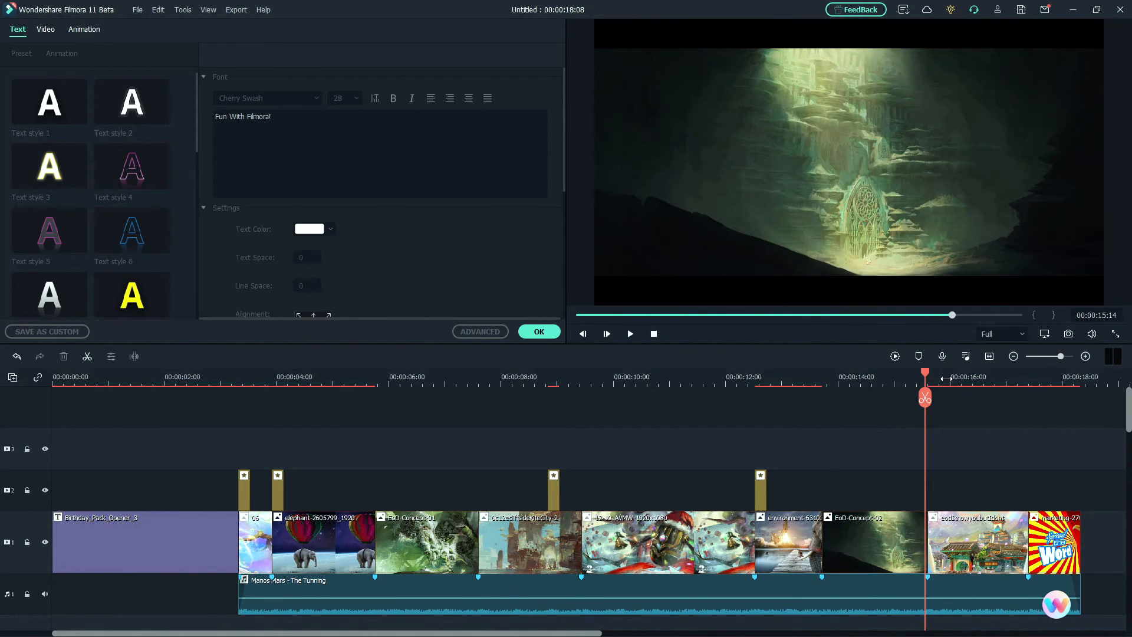
click(986, 376)
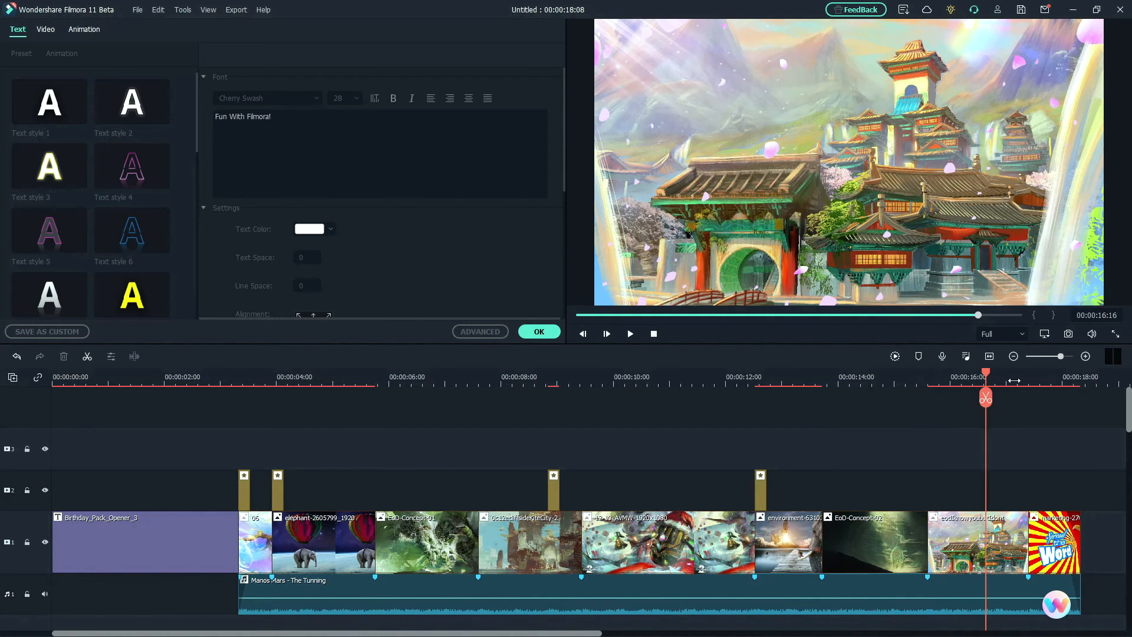
click(1017, 384)
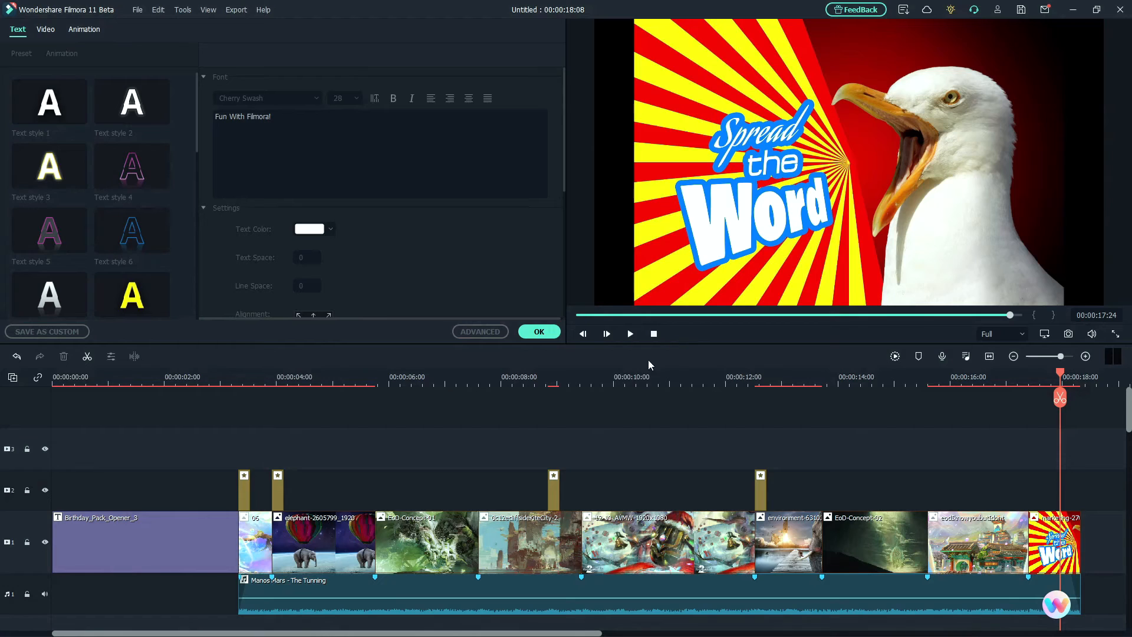
- Extend the end of the final "Spread the Word" image so the project ends at 00:00:20:02
double_click(1037, 545)
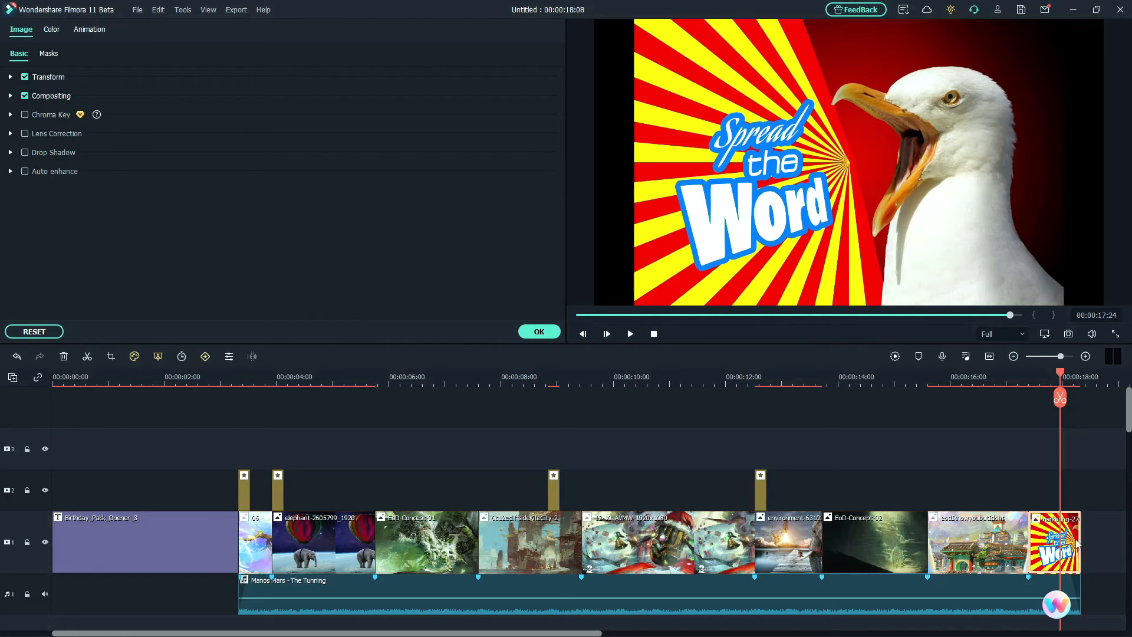
drag(1081, 533, 1055, 529)
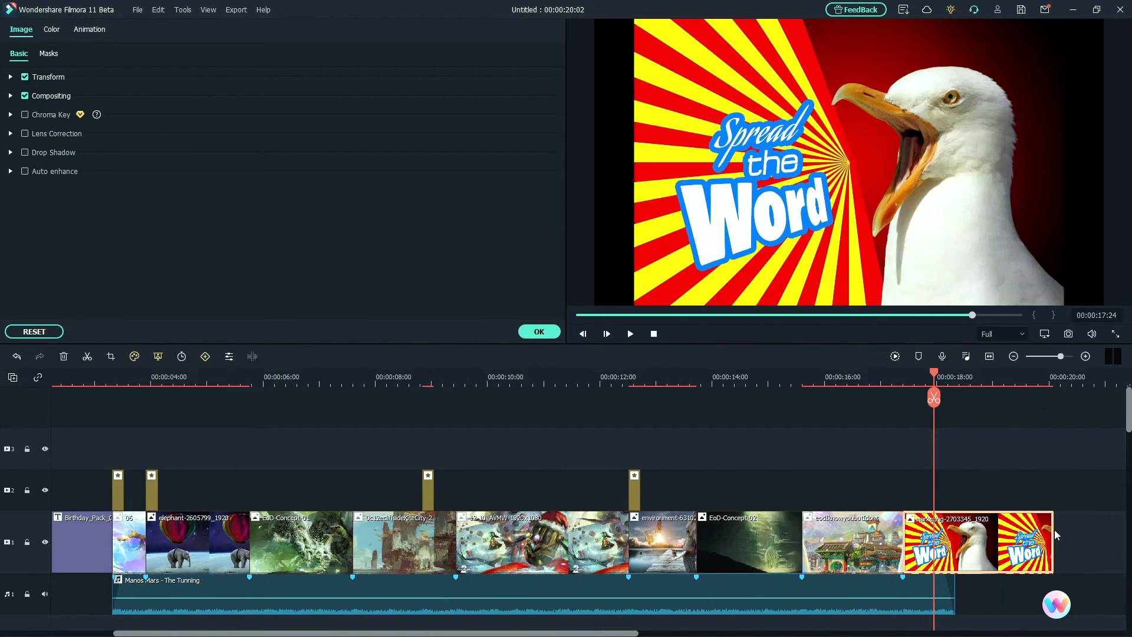
click(539, 331)
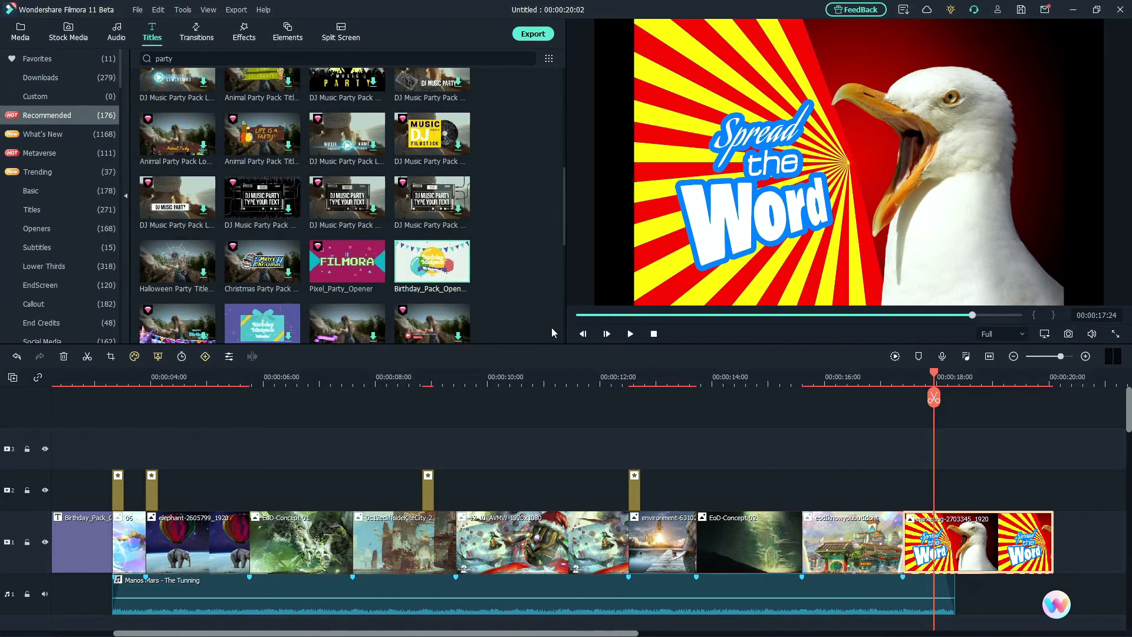
- Try the basic Round Zoom In transition between the last two images and undo it
click(196, 34)
click(58, 157)
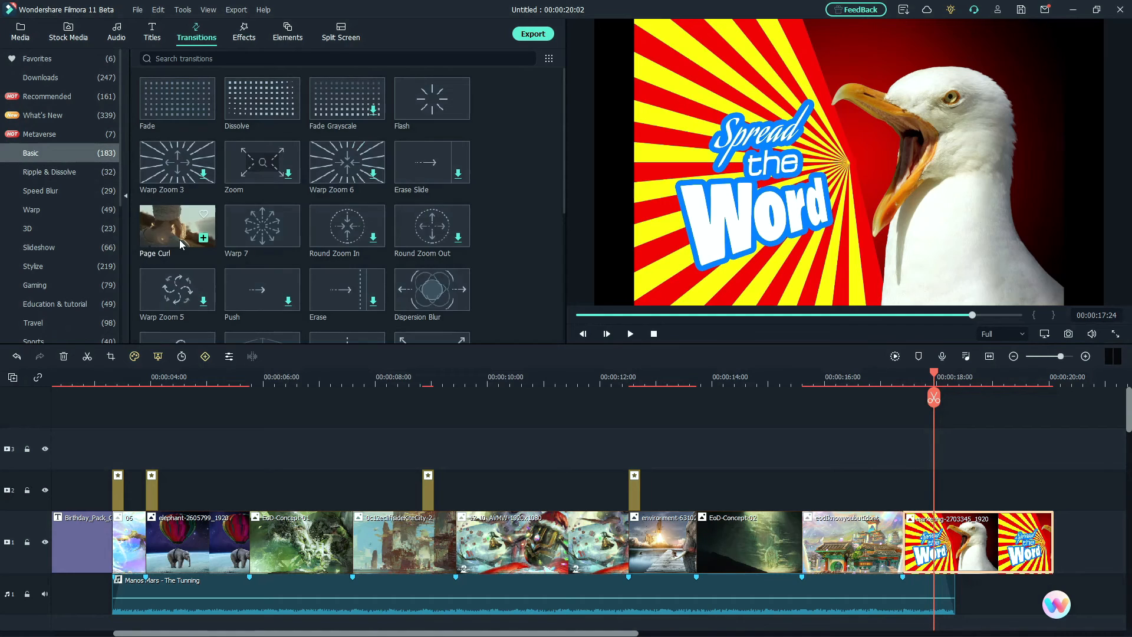
drag(263, 289, 889, 545)
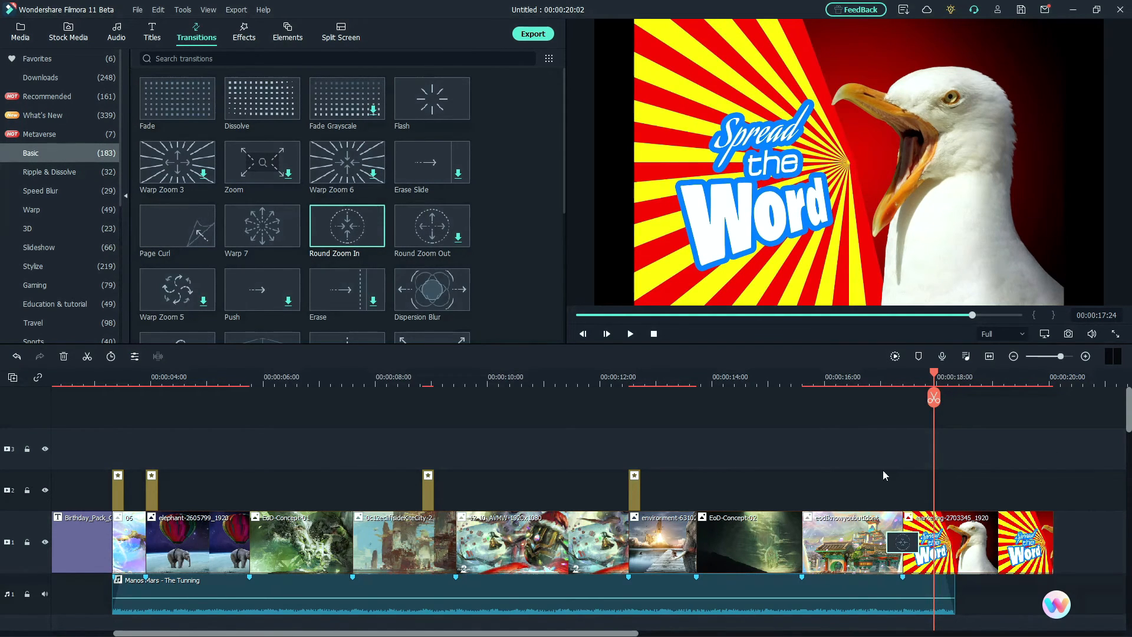
key(ctrl+z)
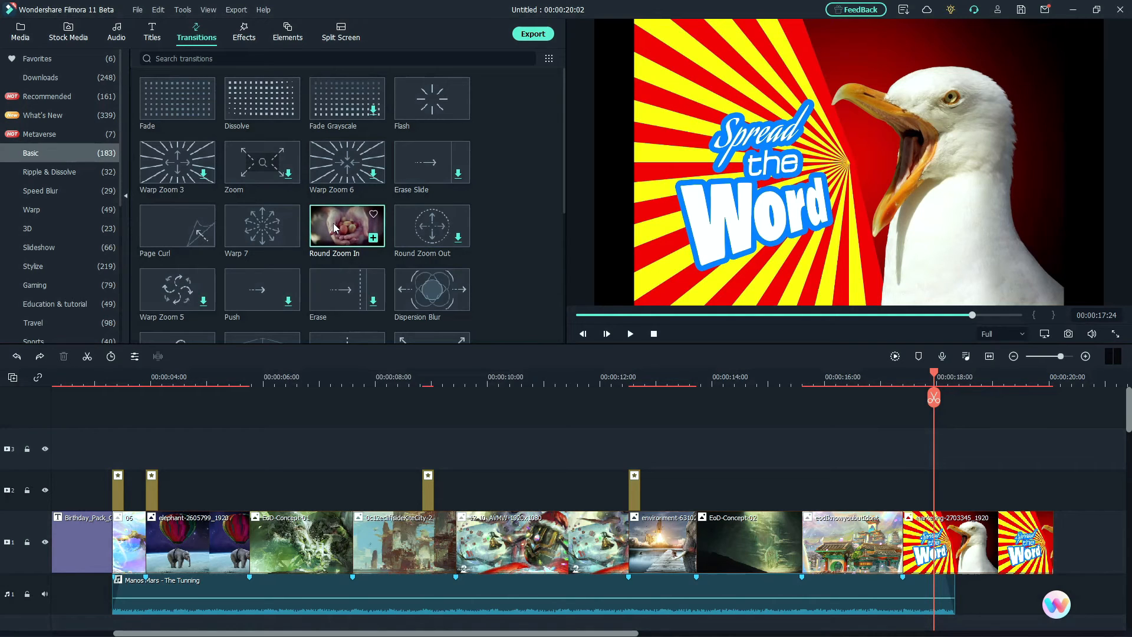
- Add the Round Zoom In transition between the last two images, shorten it, and play back the result
drag(335, 228, 911, 520)
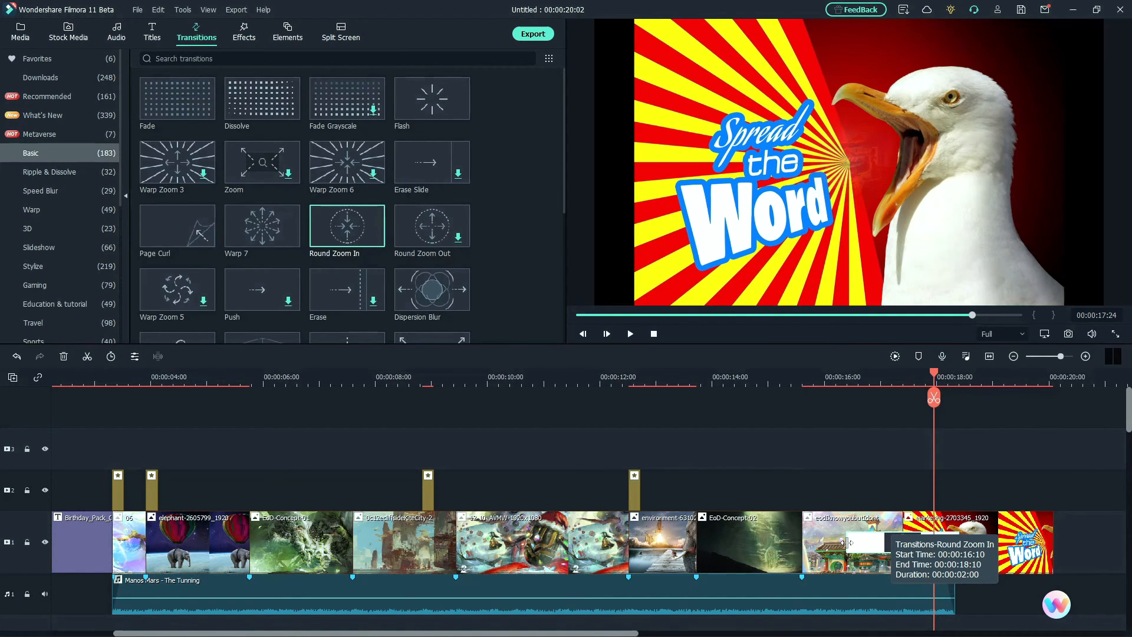
drag(847, 543, 882, 548)
click(863, 369)
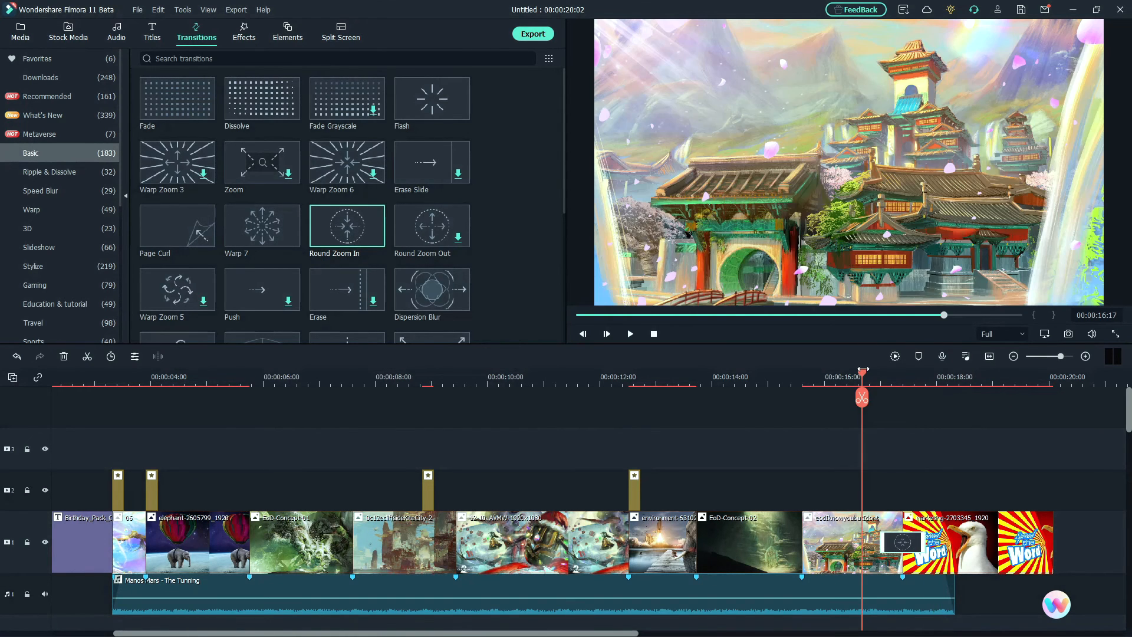
click(634, 334)
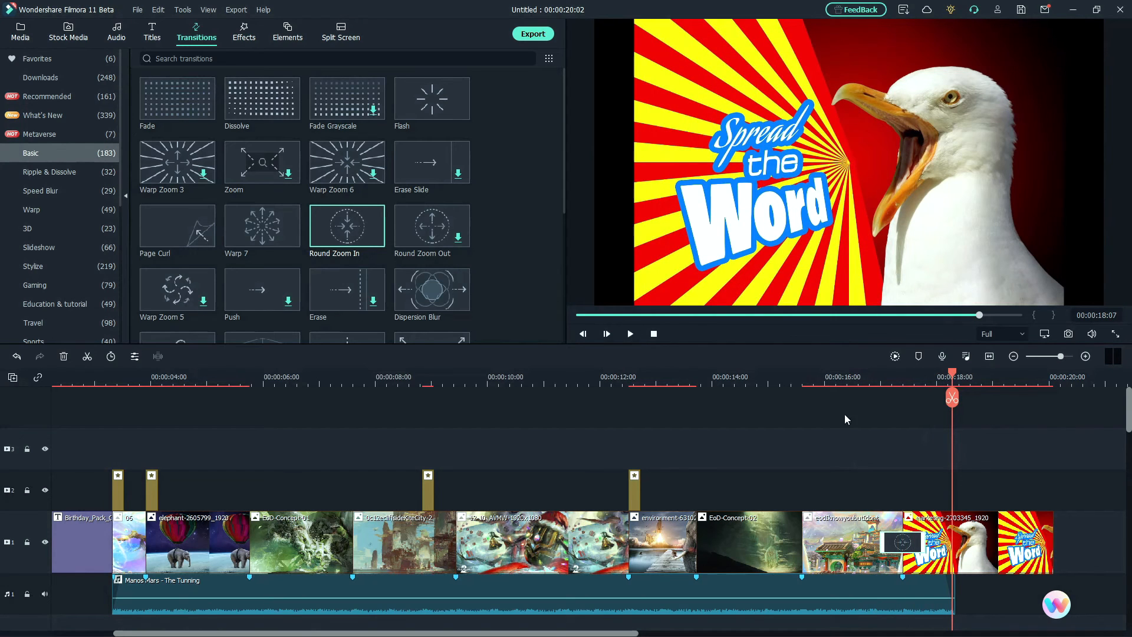
- Examine how the montage images fill the frame, comparing the closing "Spread the Word" image with the earlier ones
click(976, 534)
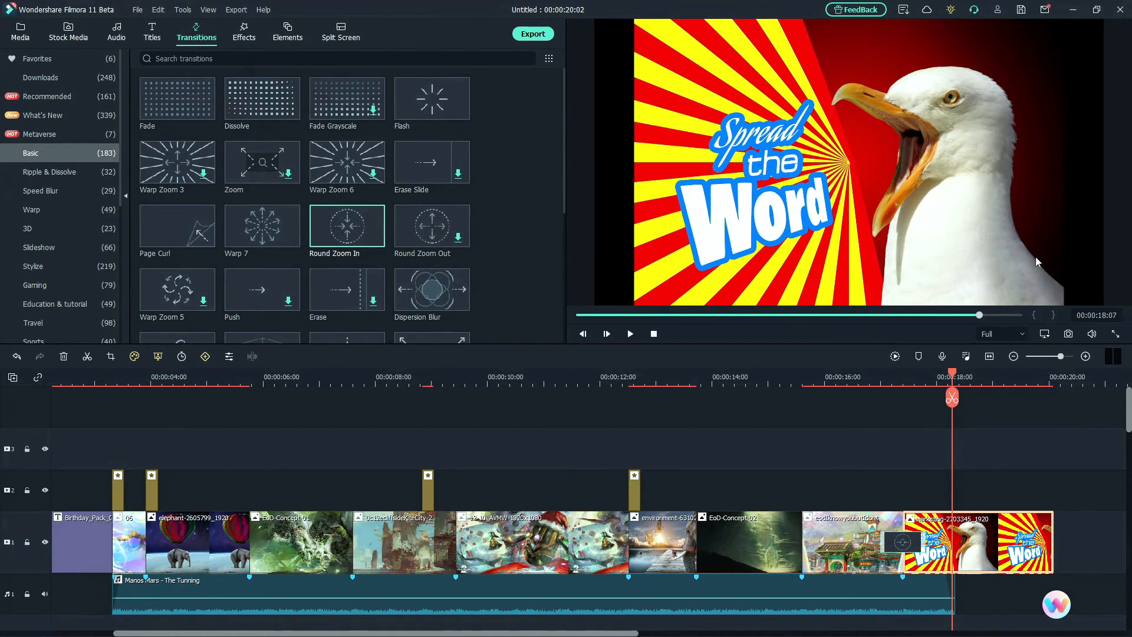
double_click(661, 147)
click(661, 378)
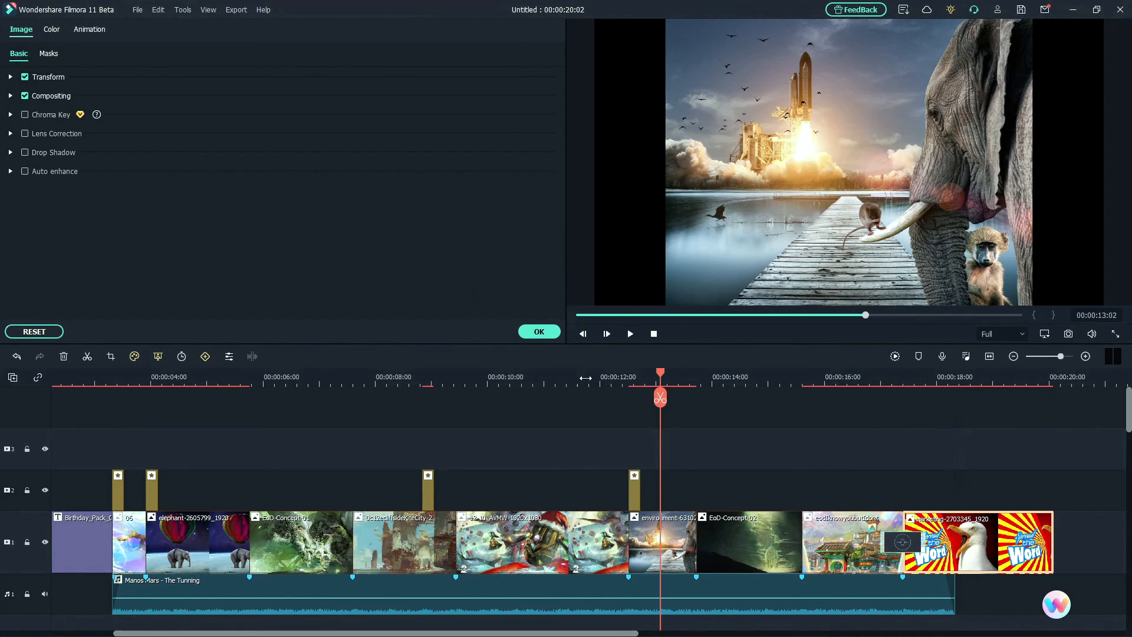
click(581, 378)
click(702, 381)
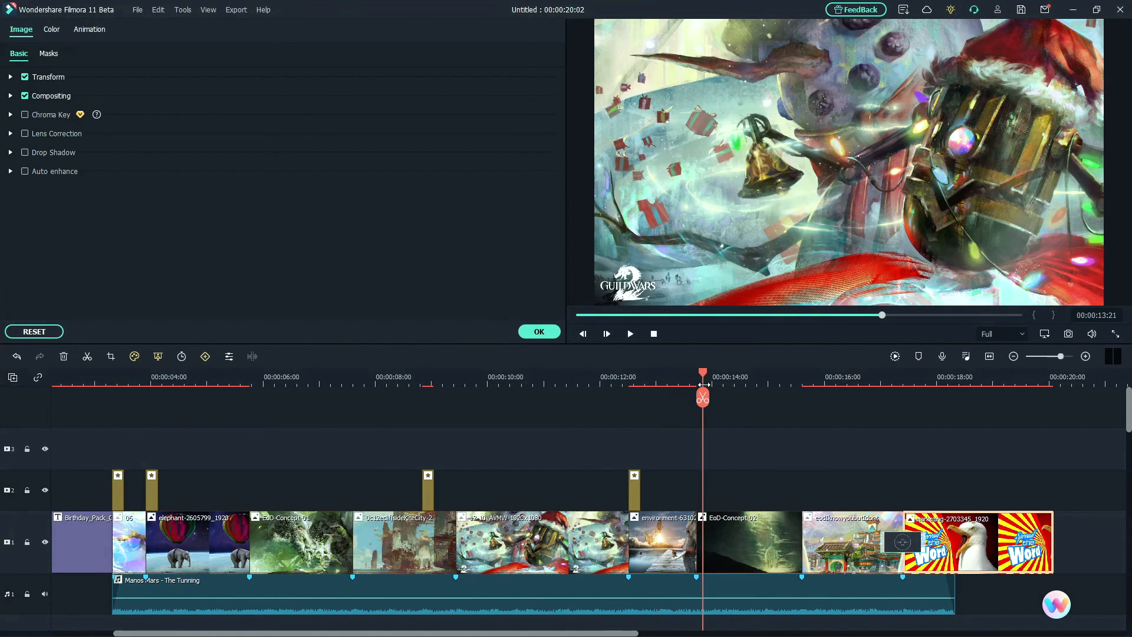
click(743, 378)
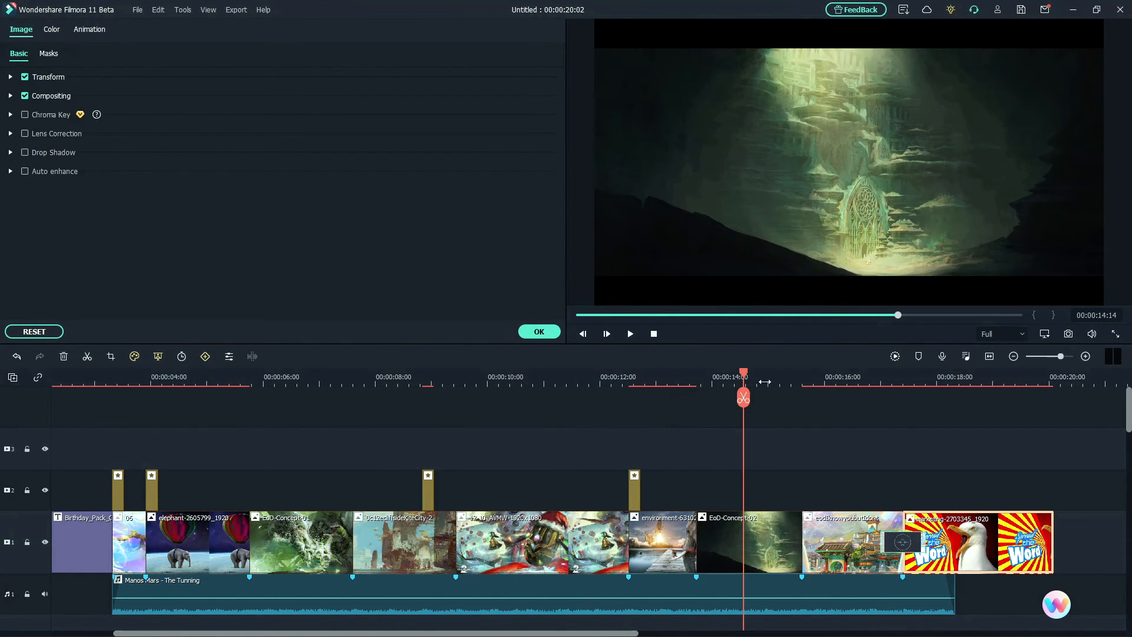
click(764, 381)
click(798, 384)
click(832, 383)
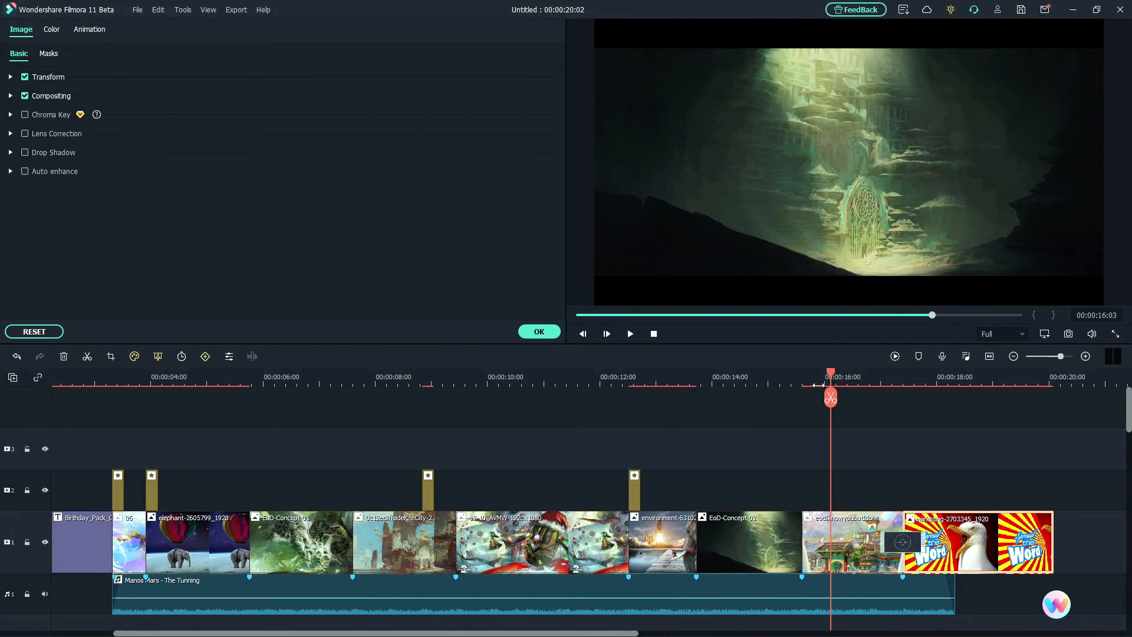
click(577, 392)
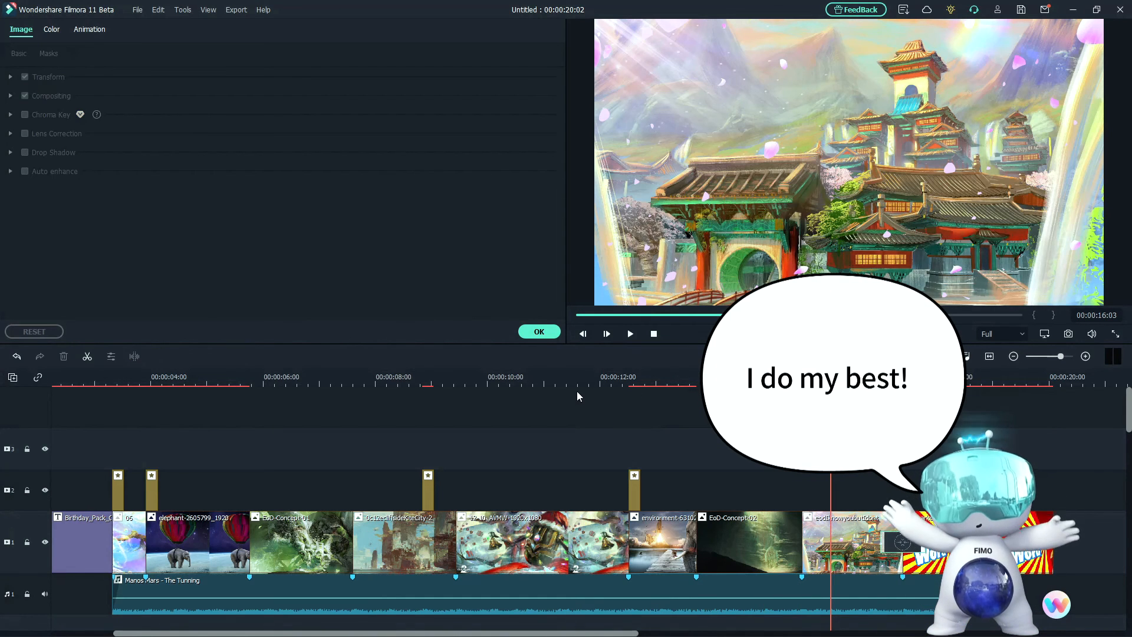
click(583, 379)
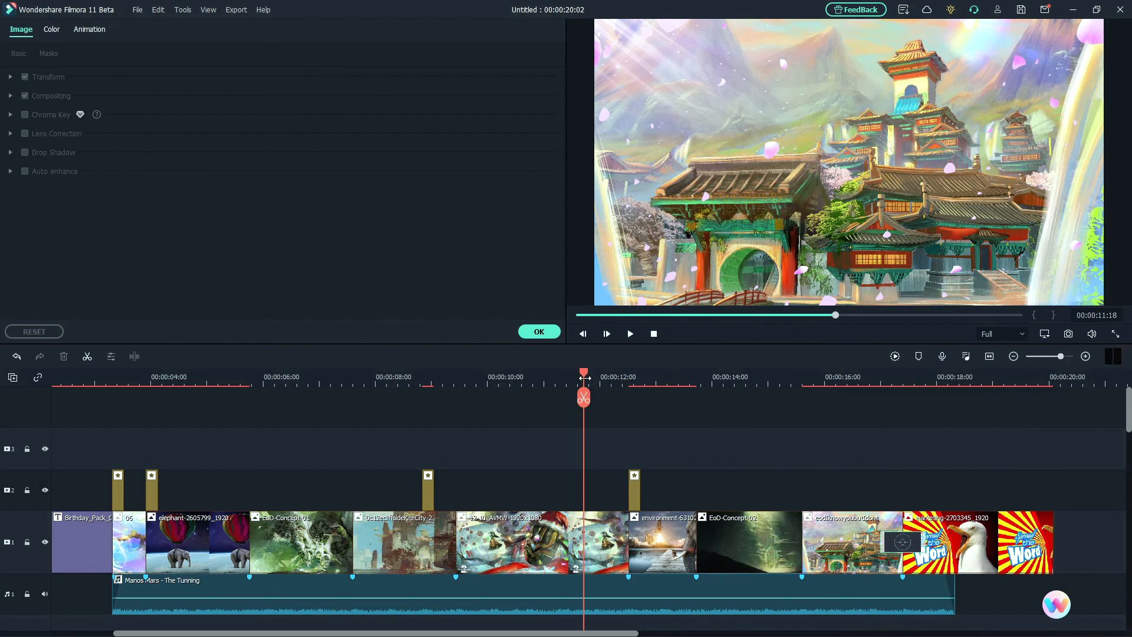
click(526, 378)
click(447, 379)
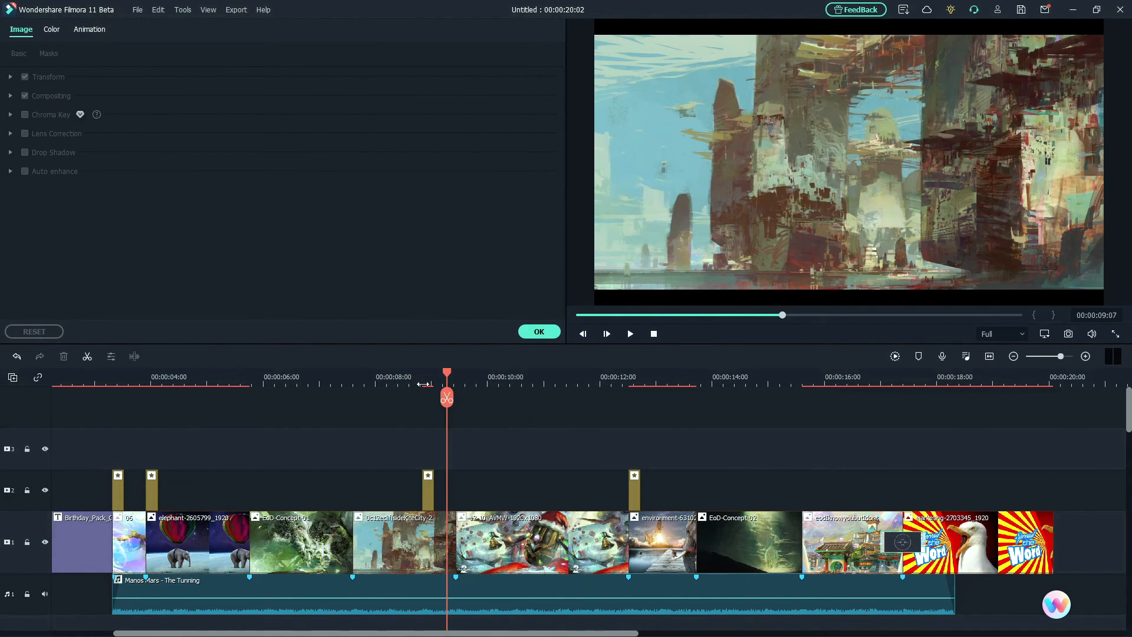
click(388, 379)
click(357, 378)
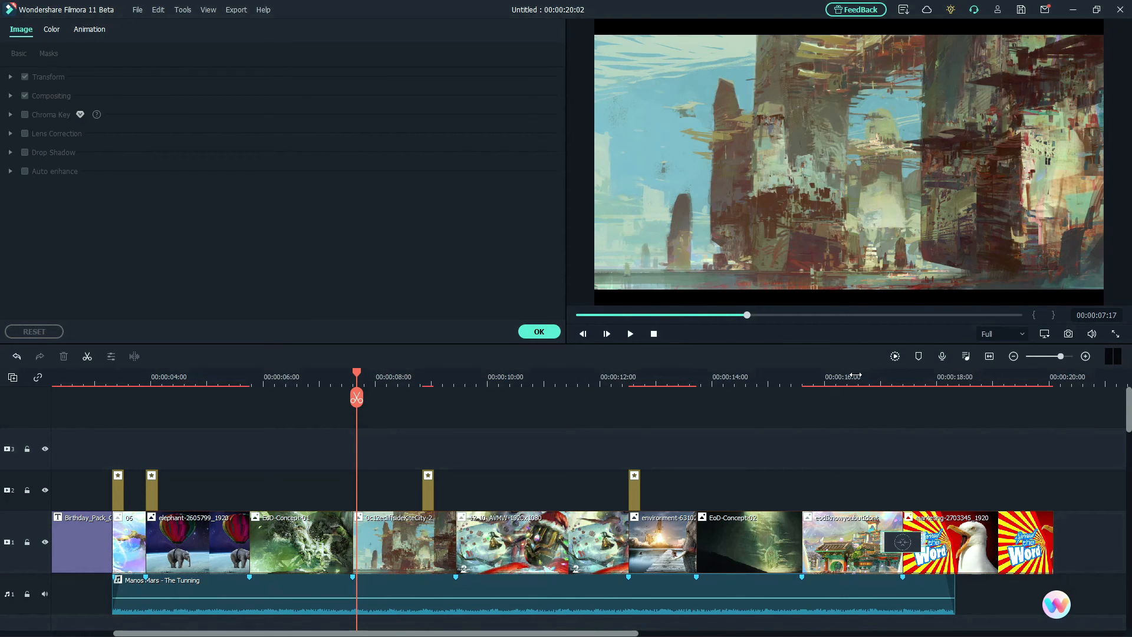
- Stretch the closing "Spread the Word" image horizontally to both frame edges and check it through the end of the clip
click(923, 372)
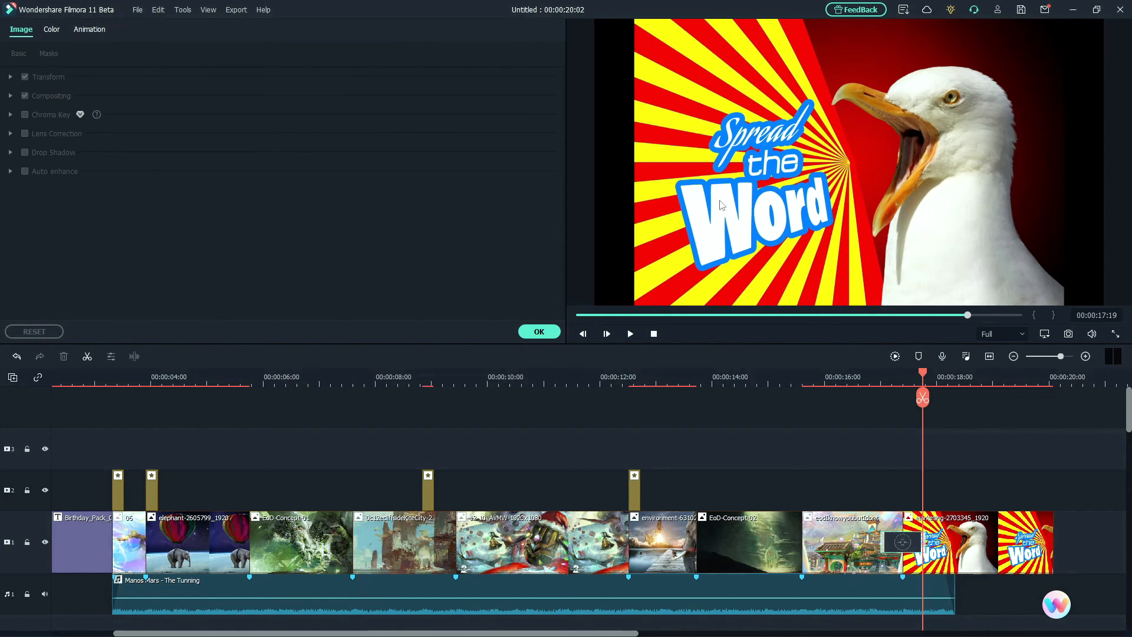
click(982, 568)
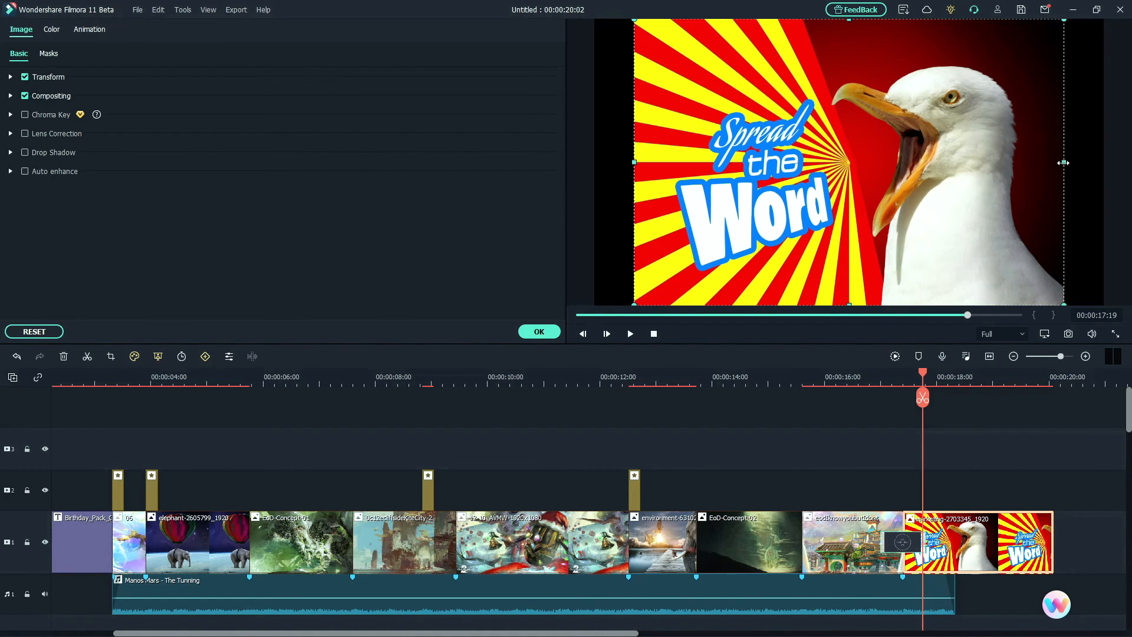
drag(1066, 163, 1104, 166)
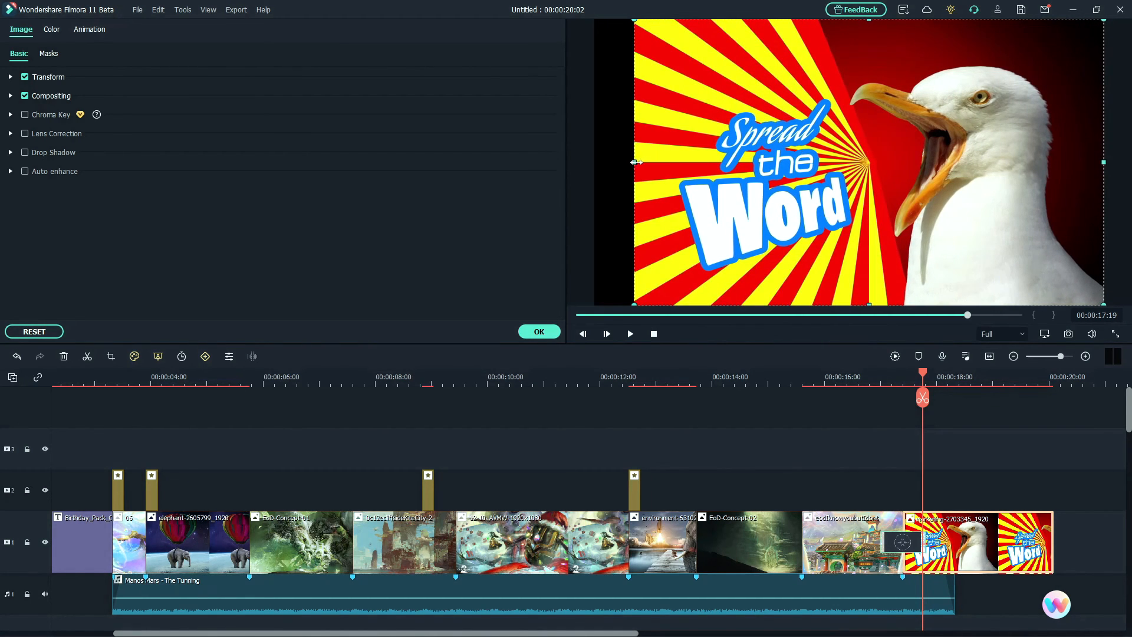
drag(635, 162, 595, 158)
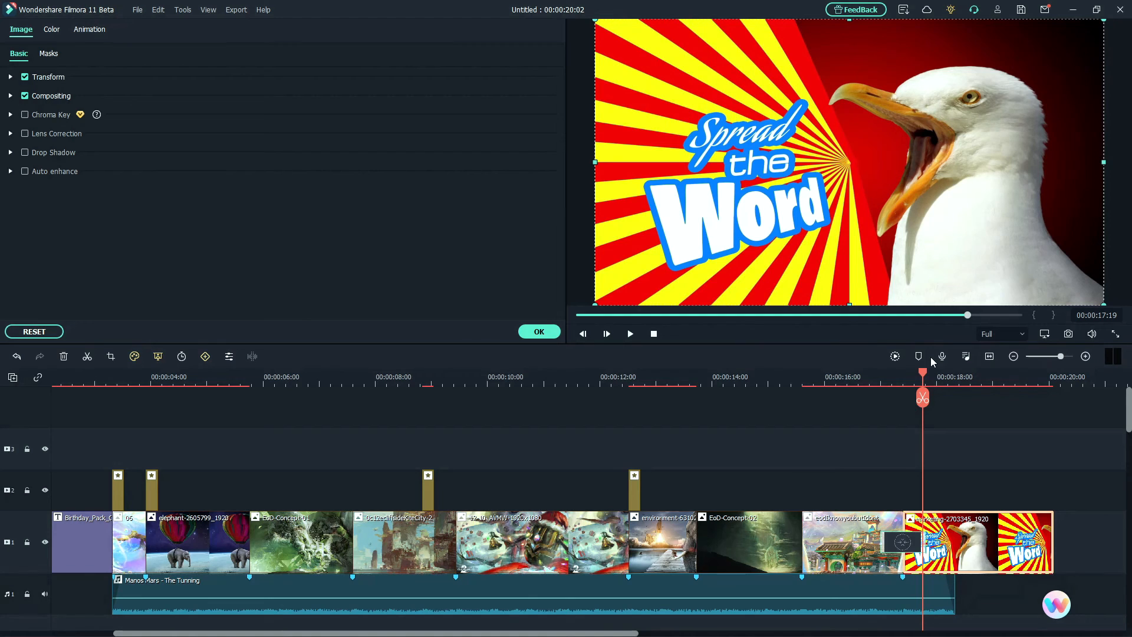
click(956, 380)
drag(978, 377, 985, 377)
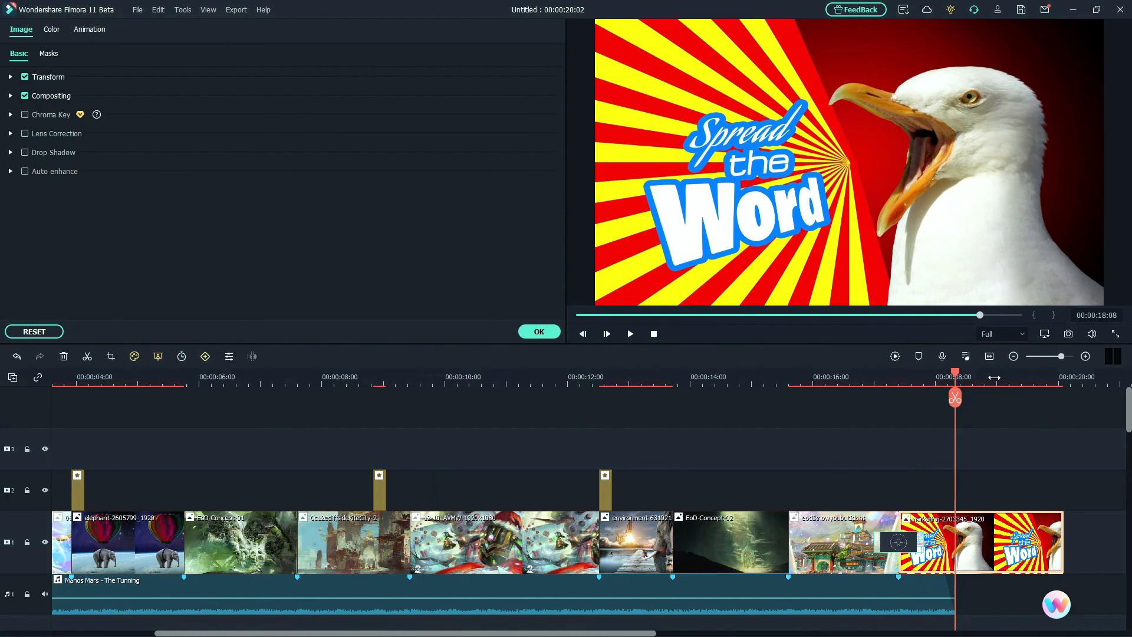
click(1016, 378)
click(968, 380)
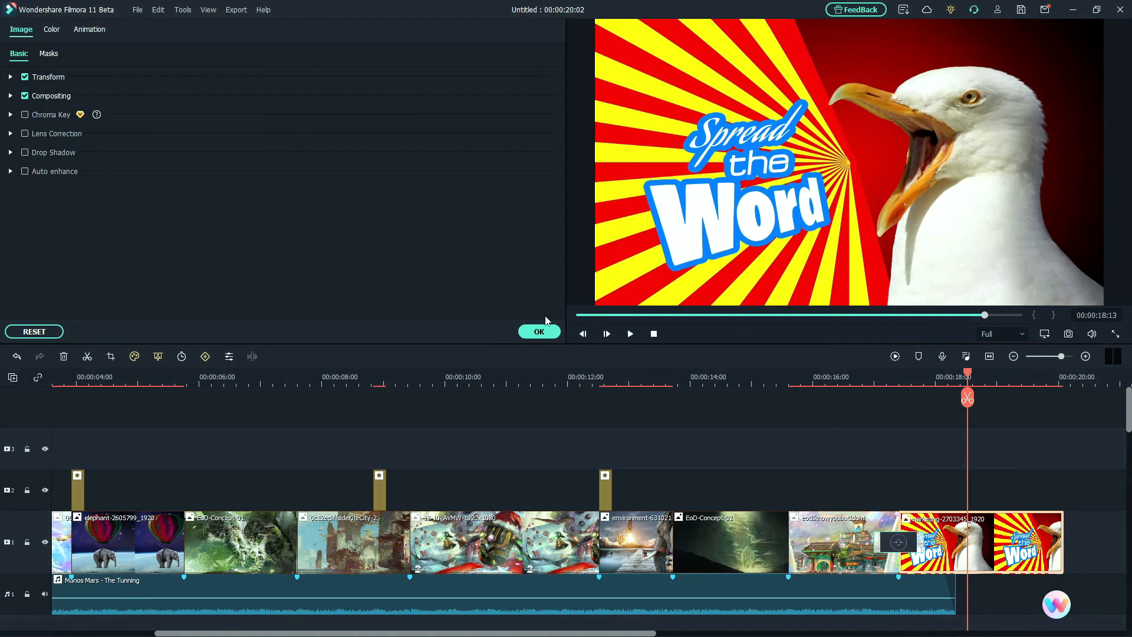
click(539, 331)
scroll(47, 239, down, 5)
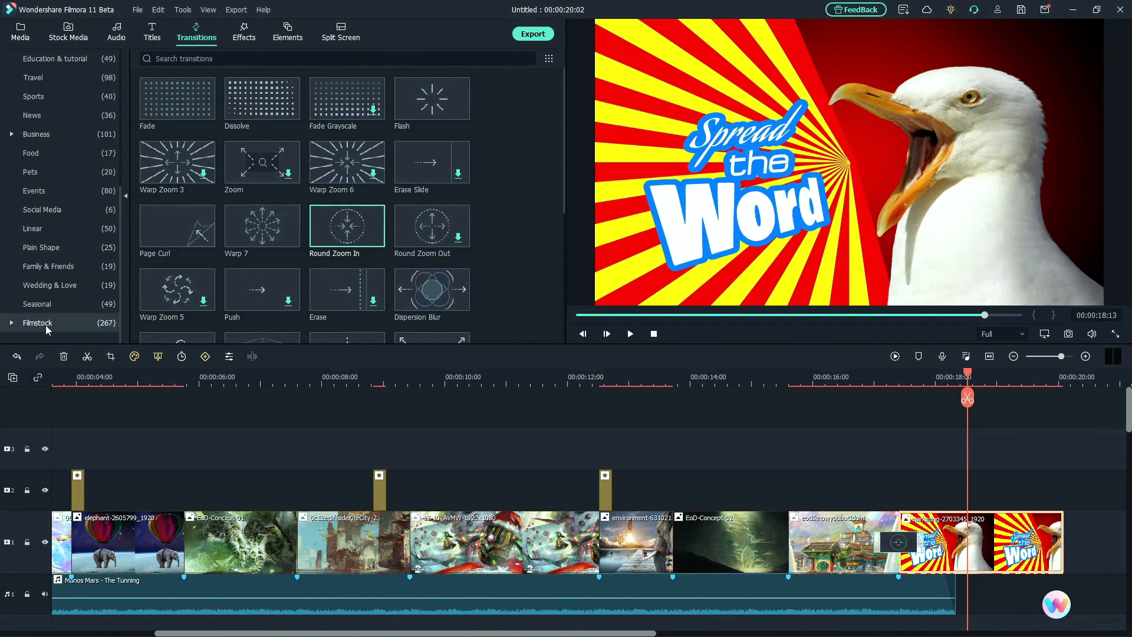
click(12, 324)
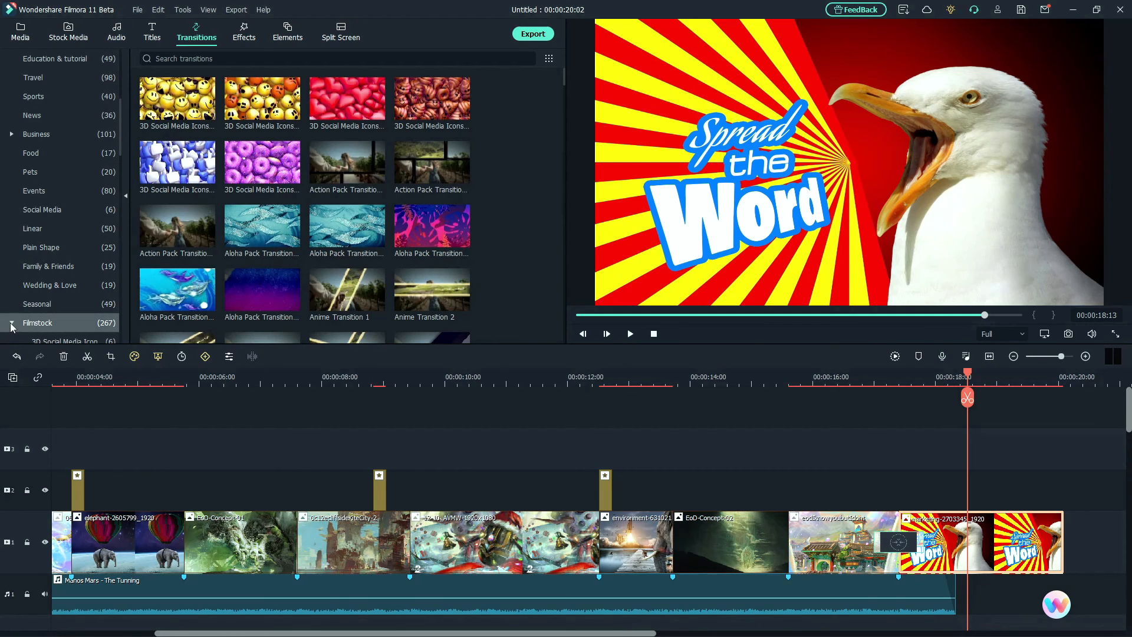
scroll(58, 271, up, 5)
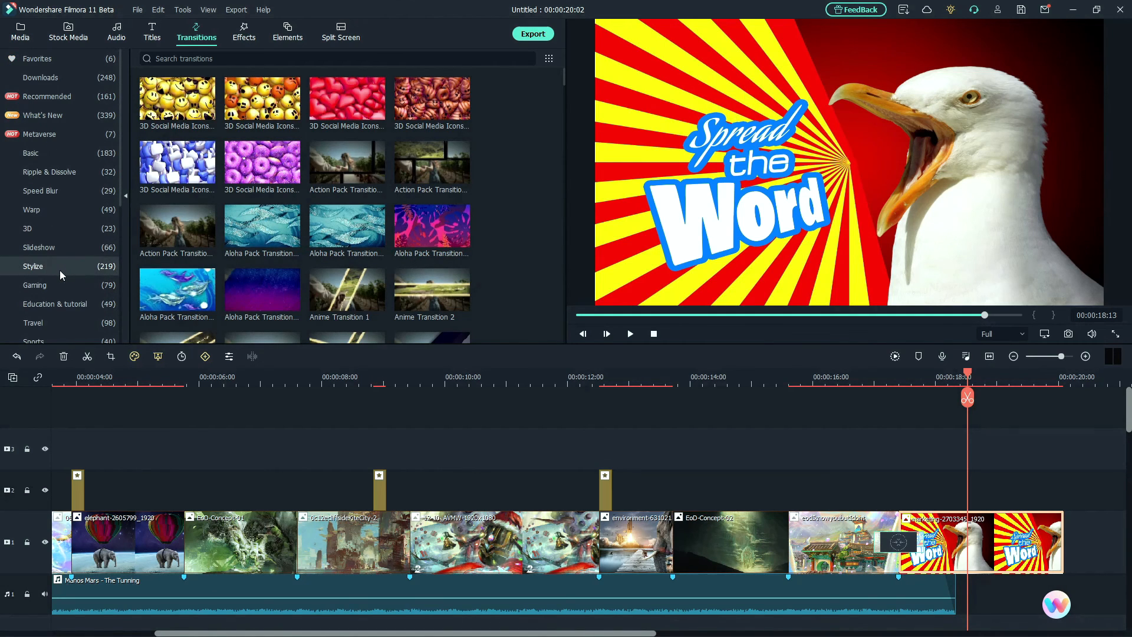
- Add a title from the EndScreen category to video track 2 above the closing image, starting where the music ends
click(158, 37)
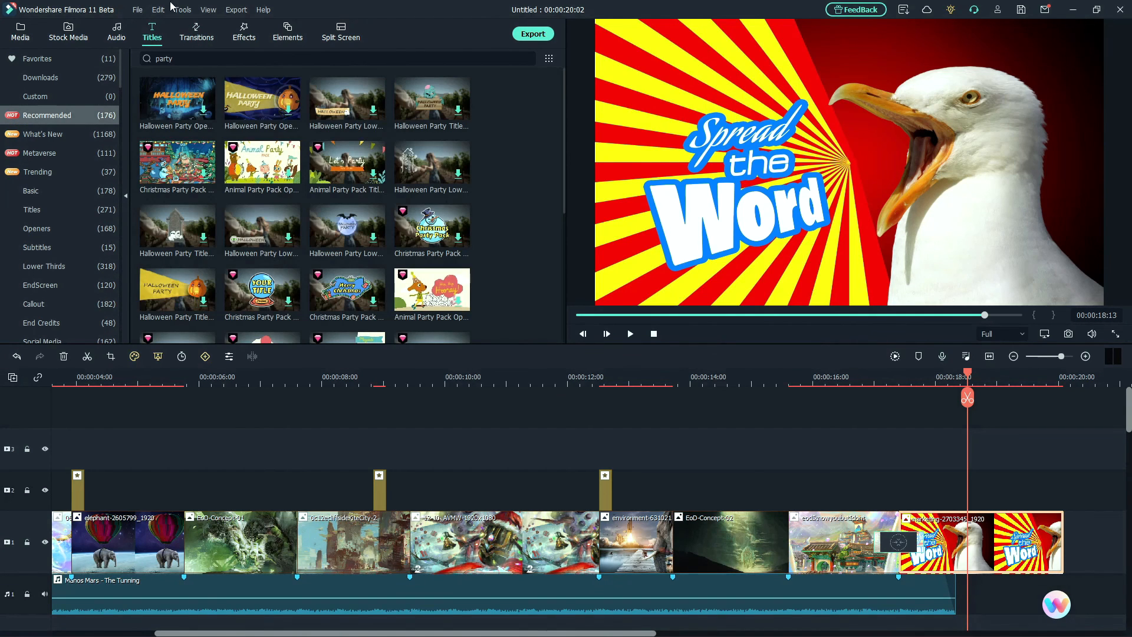
scroll(72, 150, down, 5)
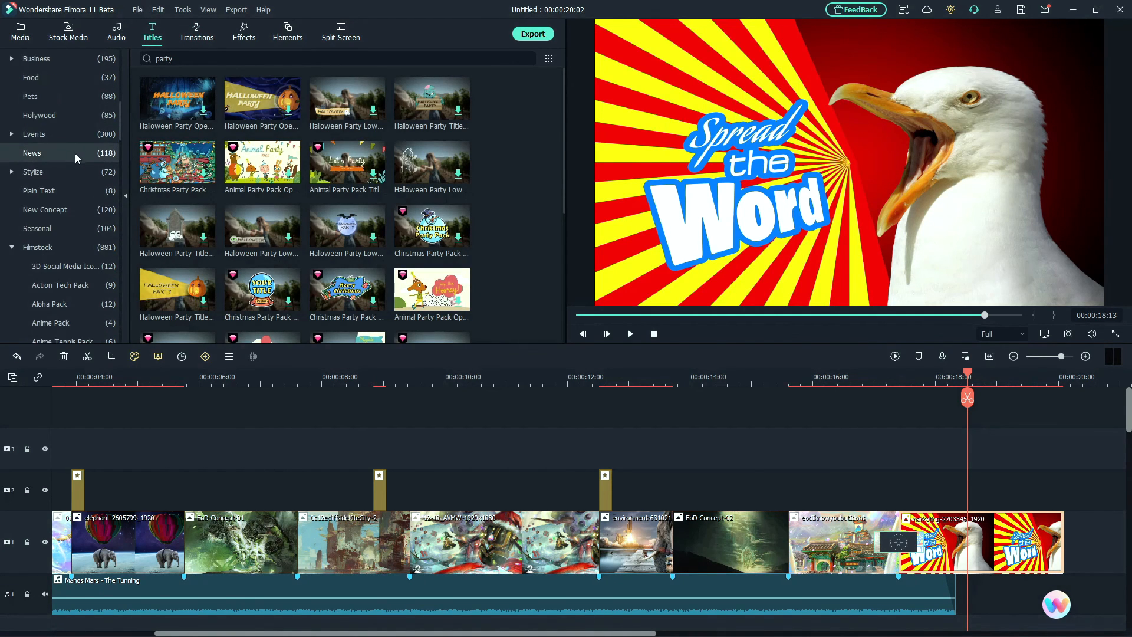
scroll(77, 157, down, 5)
scroll(77, 159, up, 7)
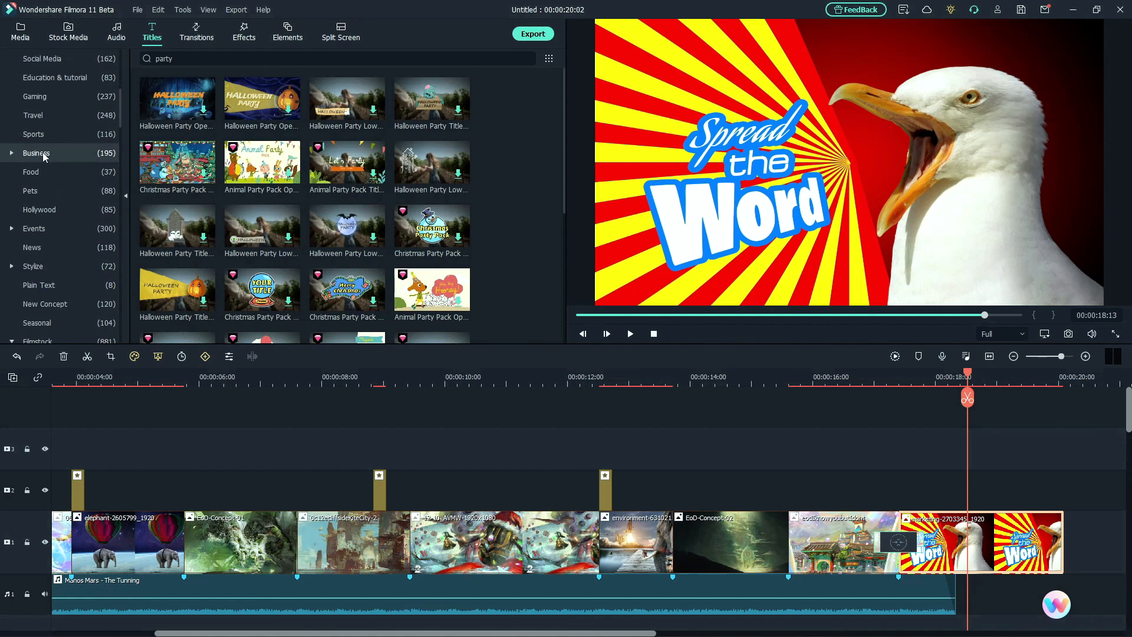
scroll(43, 156, down, 3)
click(11, 249)
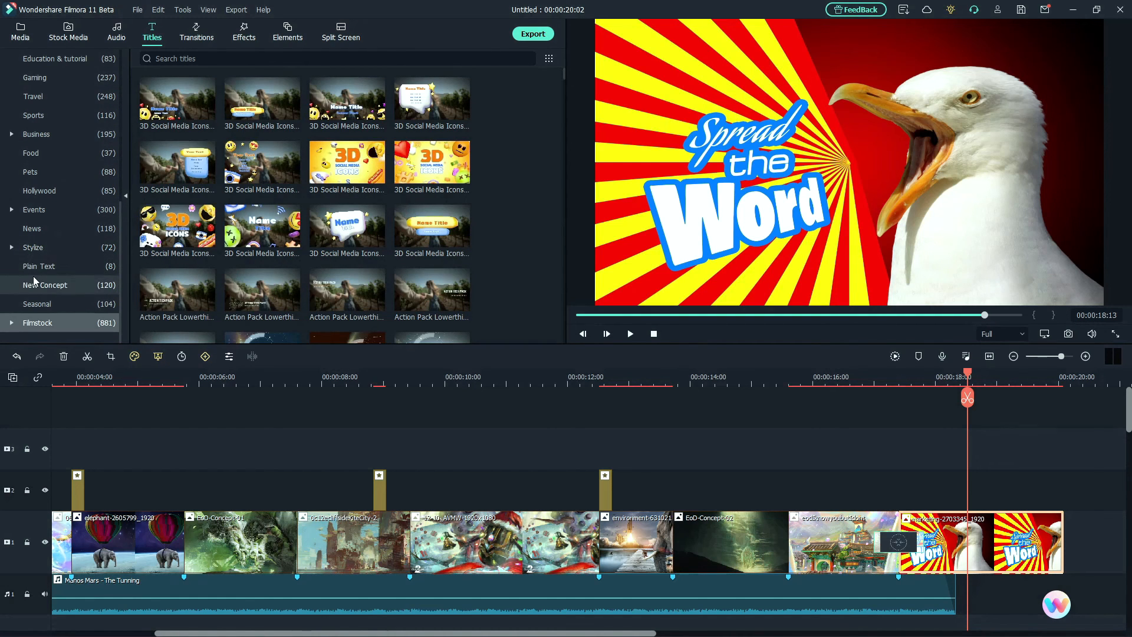
scroll(34, 273, up, 5)
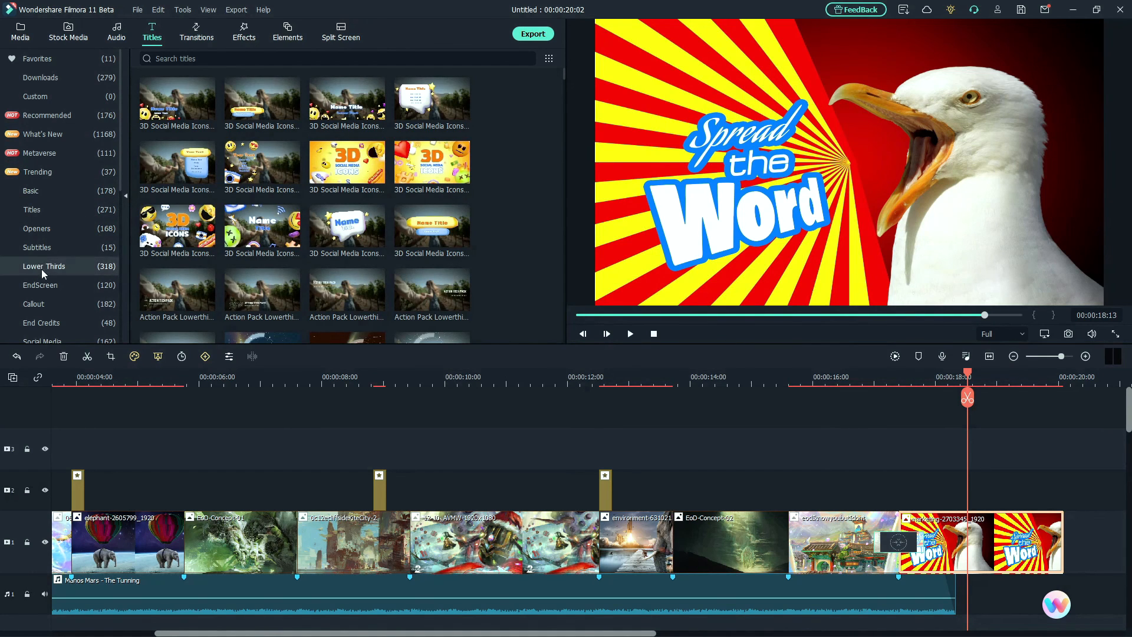
click(41, 285)
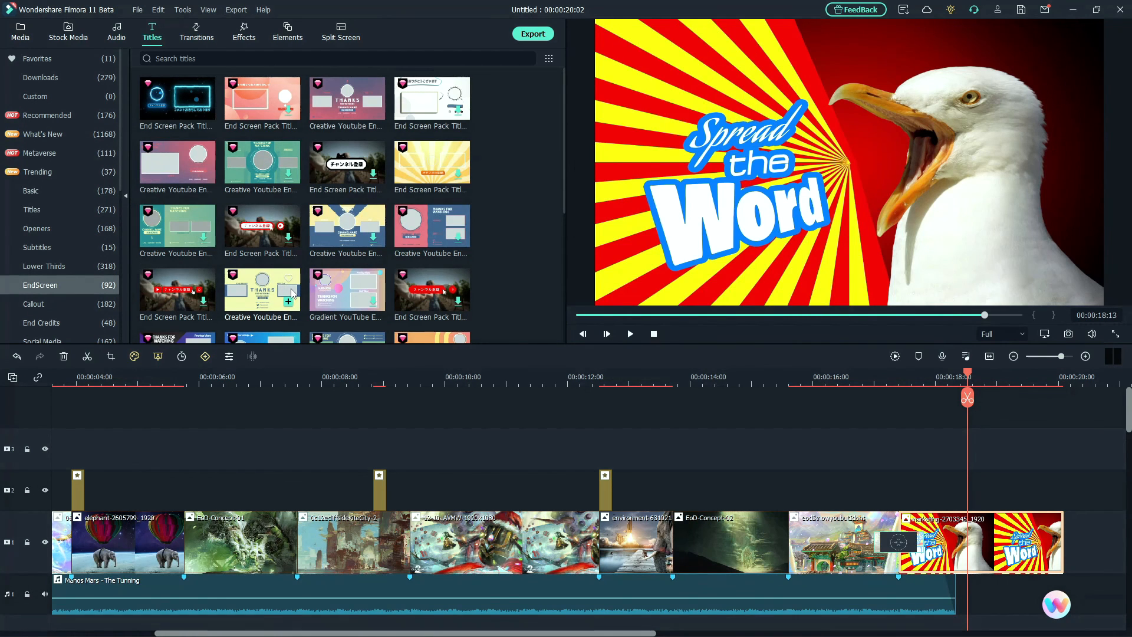
scroll(294, 291, down, 5)
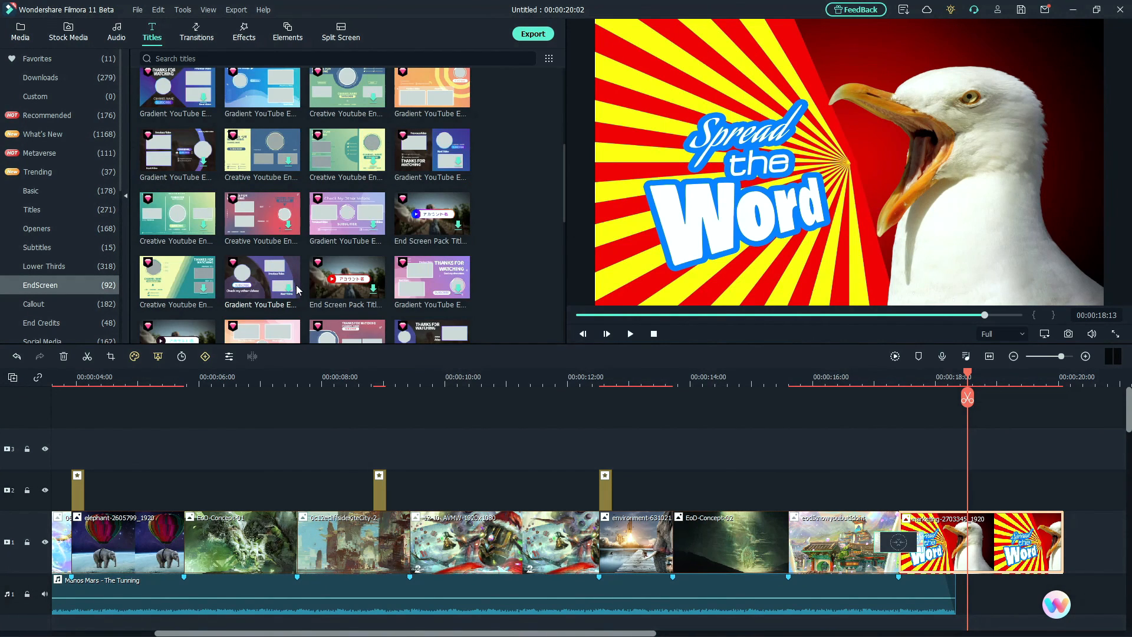
scroll(296, 289, down, 5)
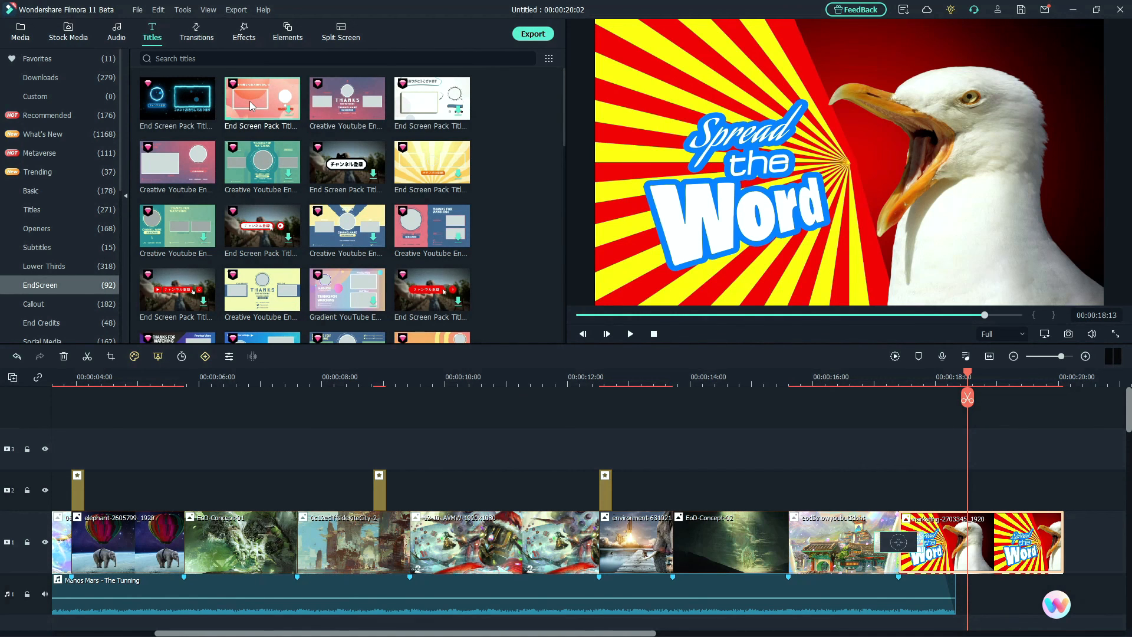
drag(249, 101, 956, 490)
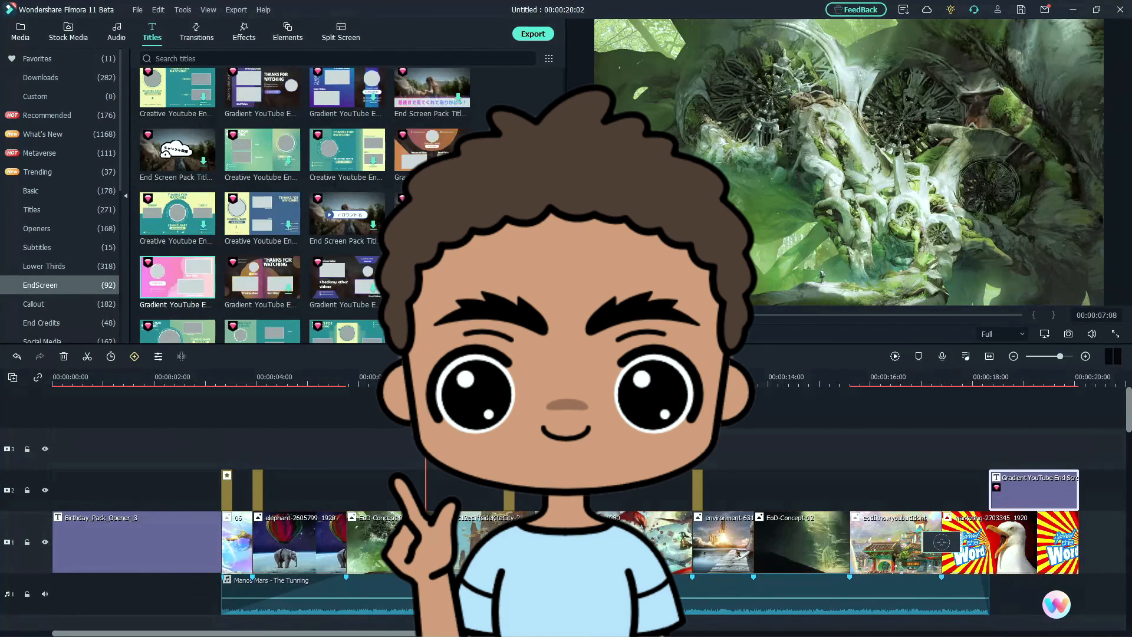